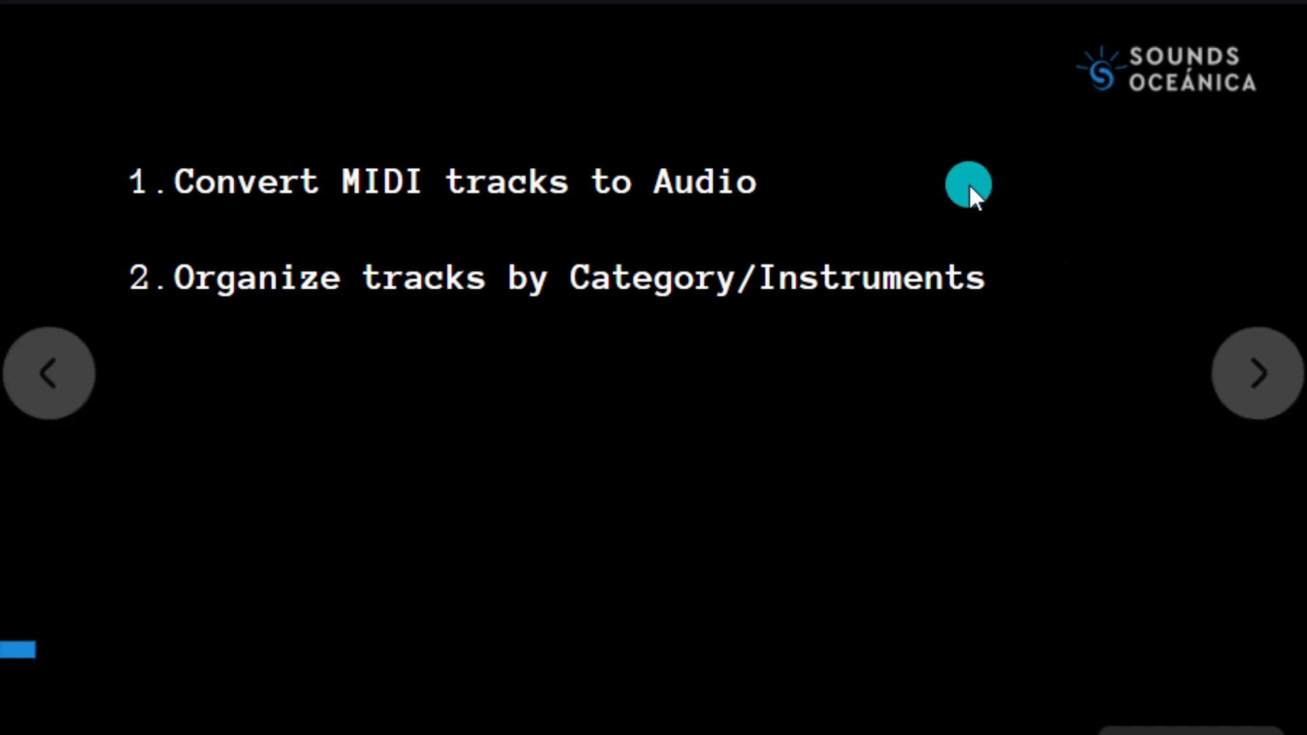
left_click(1246, 382)
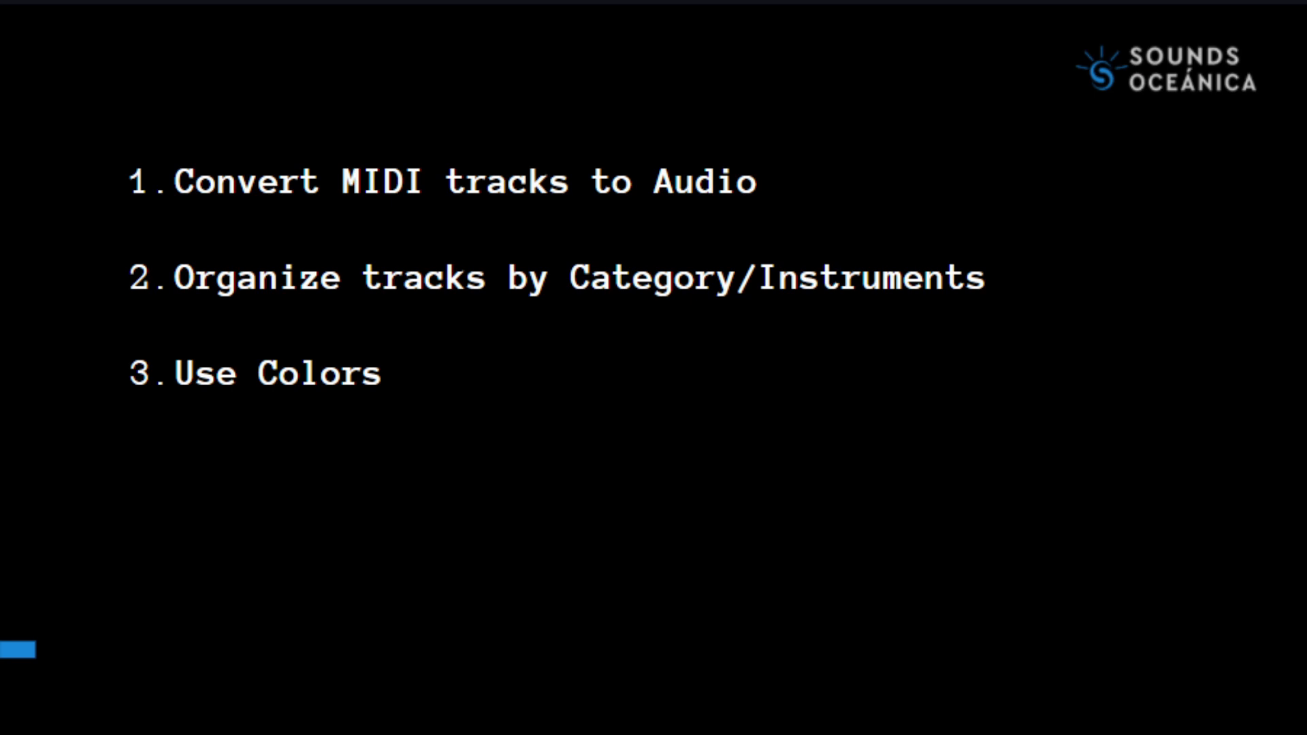
left_click(1201, 380)
left_click(1247, 375)
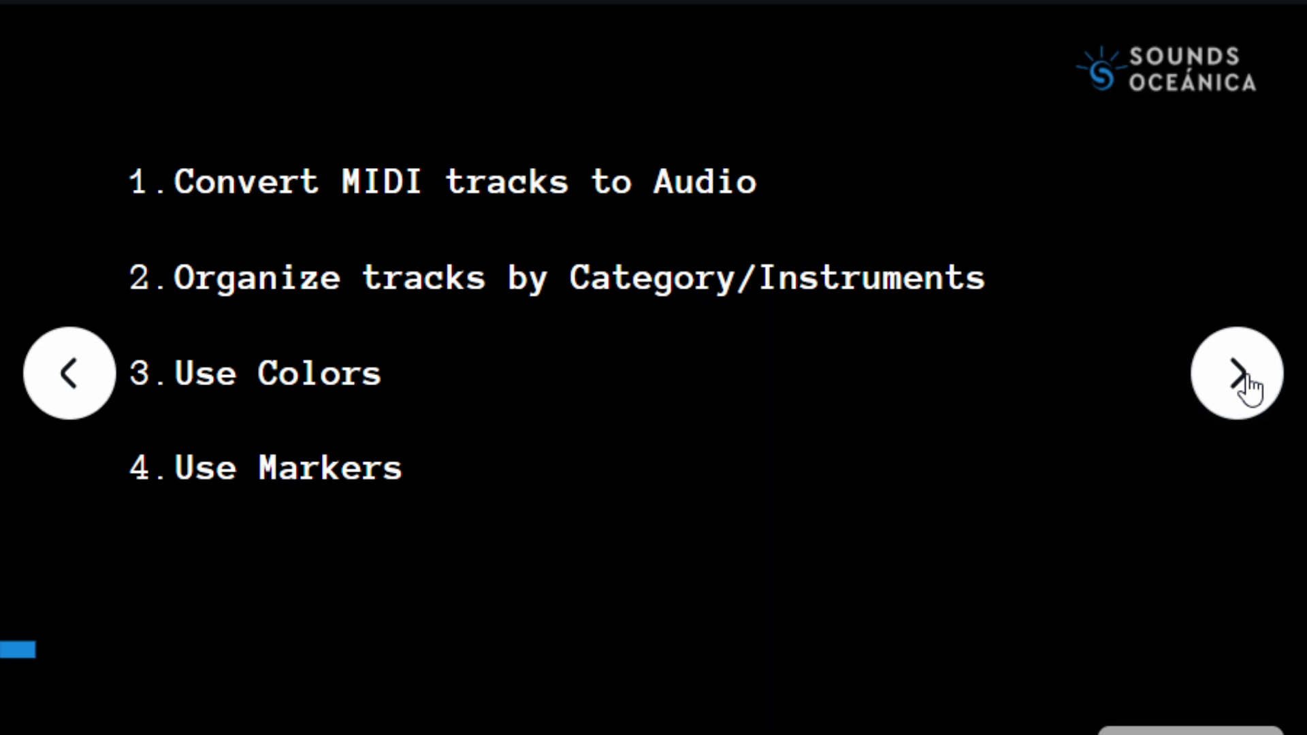
left_click(1243, 377)
left_click(1239, 378)
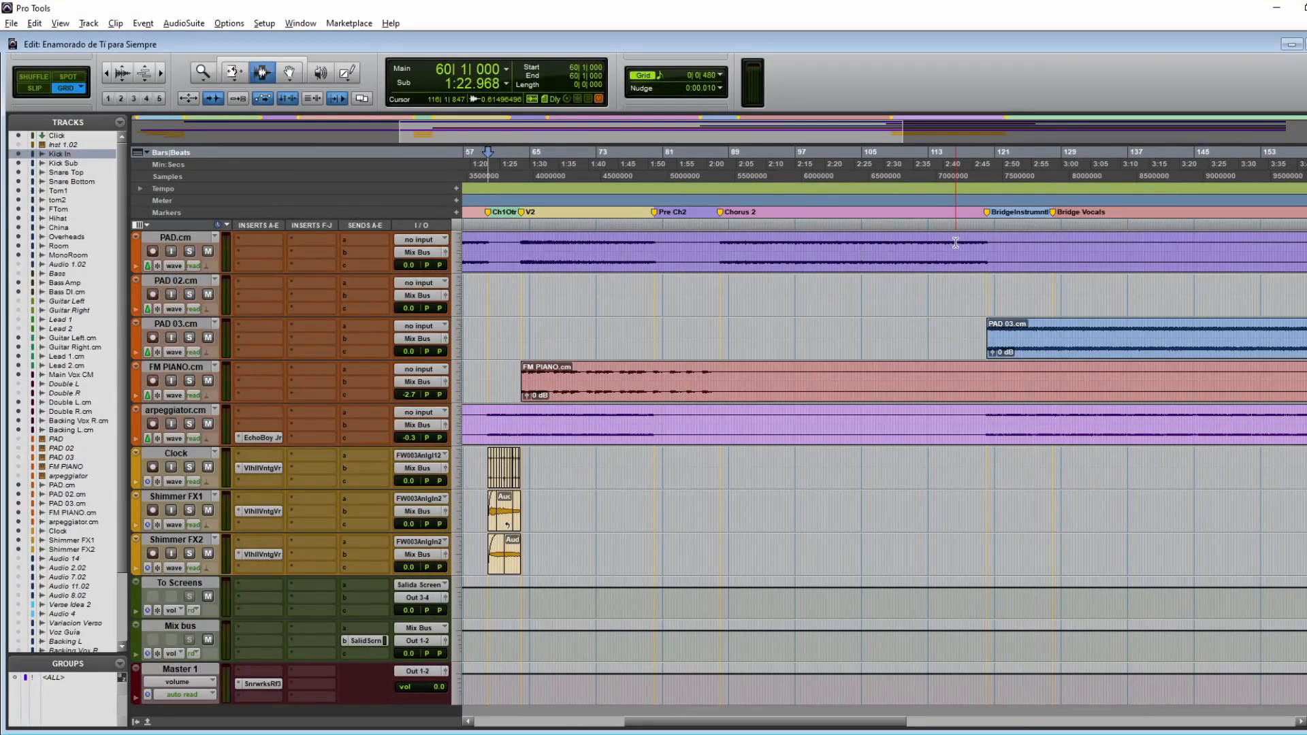
Step: Play the session and review all tracks, from the drums through bass, guitars, vocals and pads to the effects
key("space")
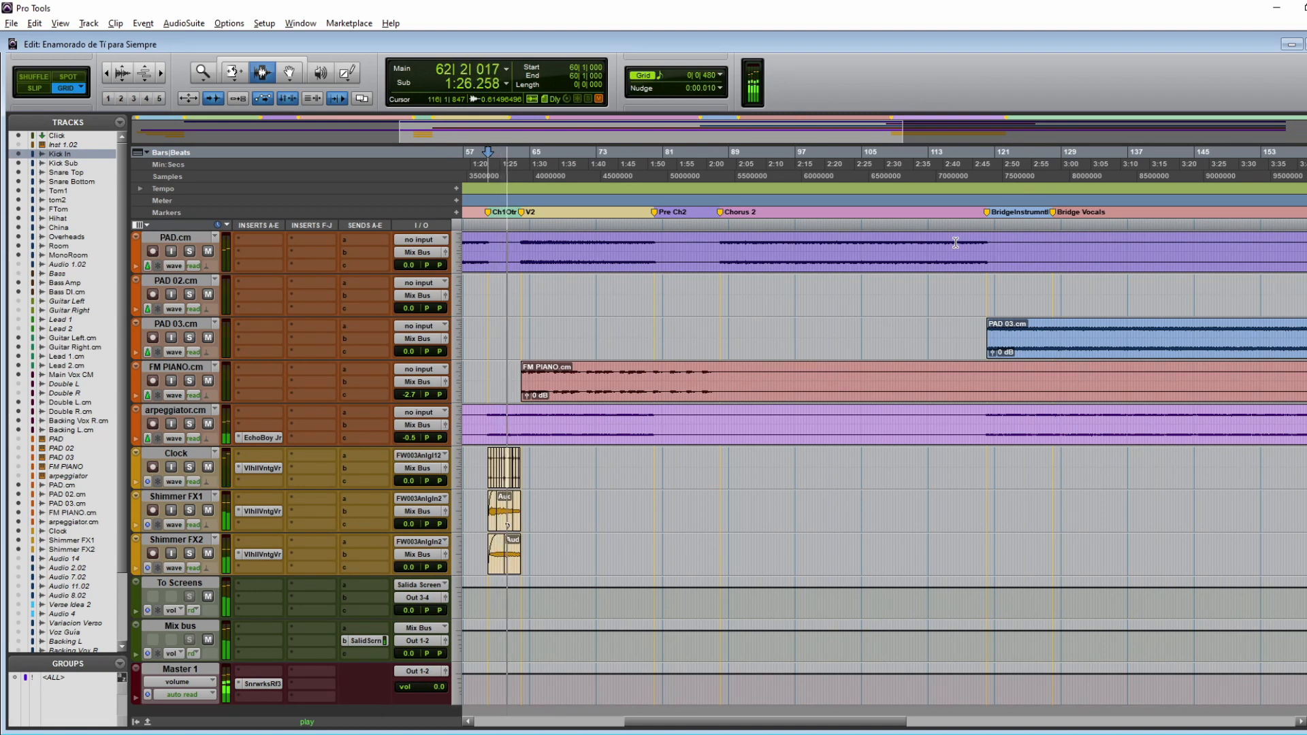
scroll(1003, 244, "up", 15)
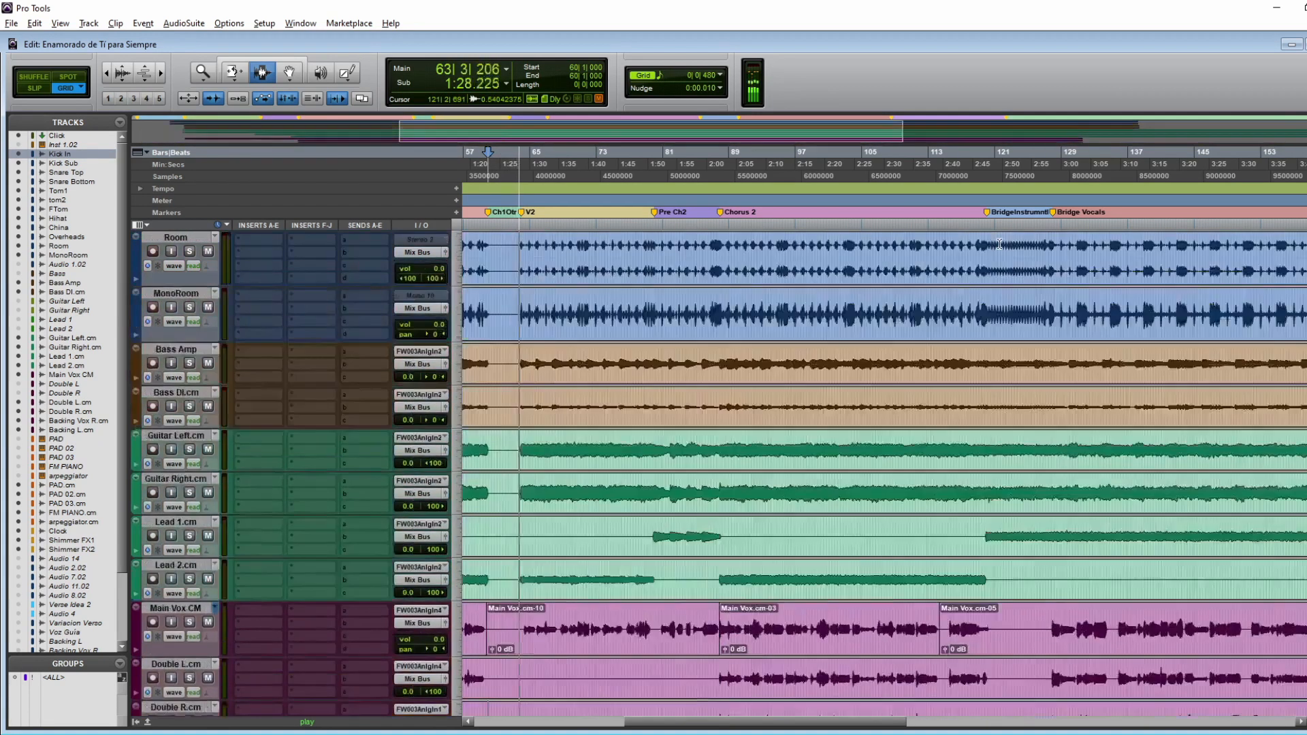
scroll(999, 244, "up", 5)
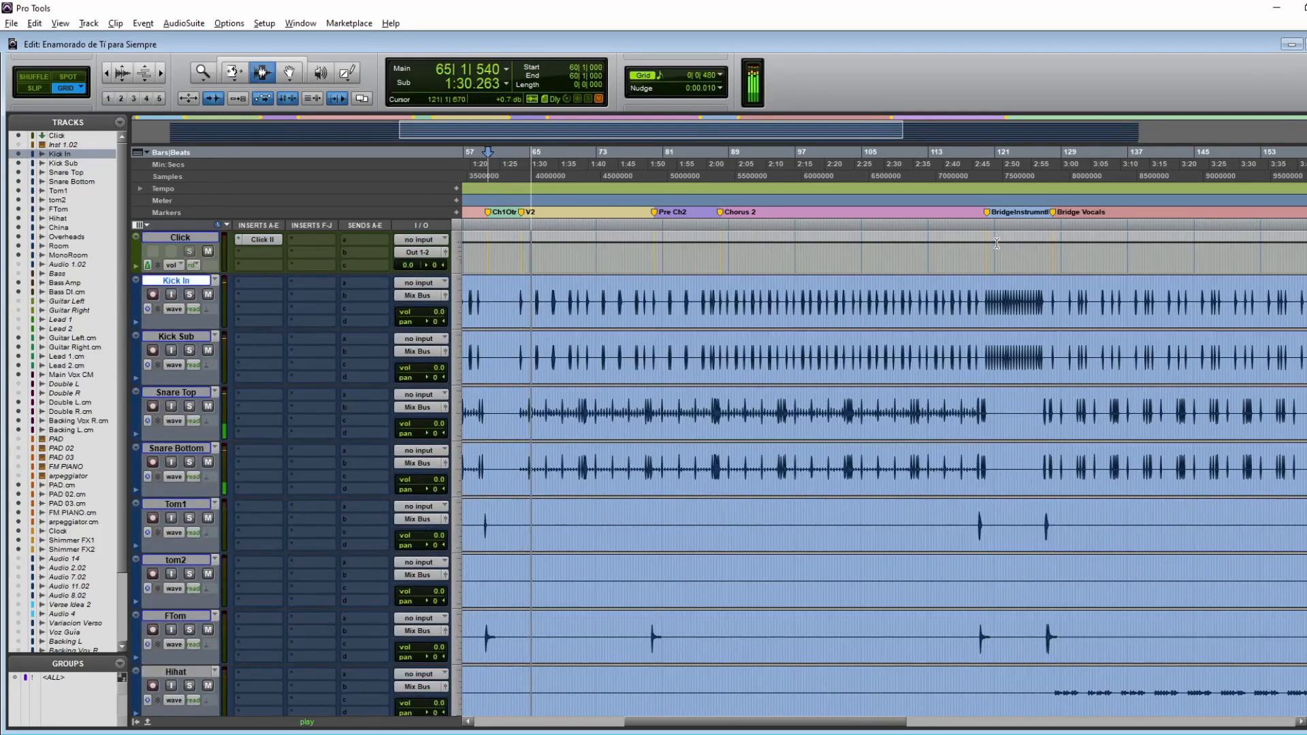
scroll(993, 247, "down", 2)
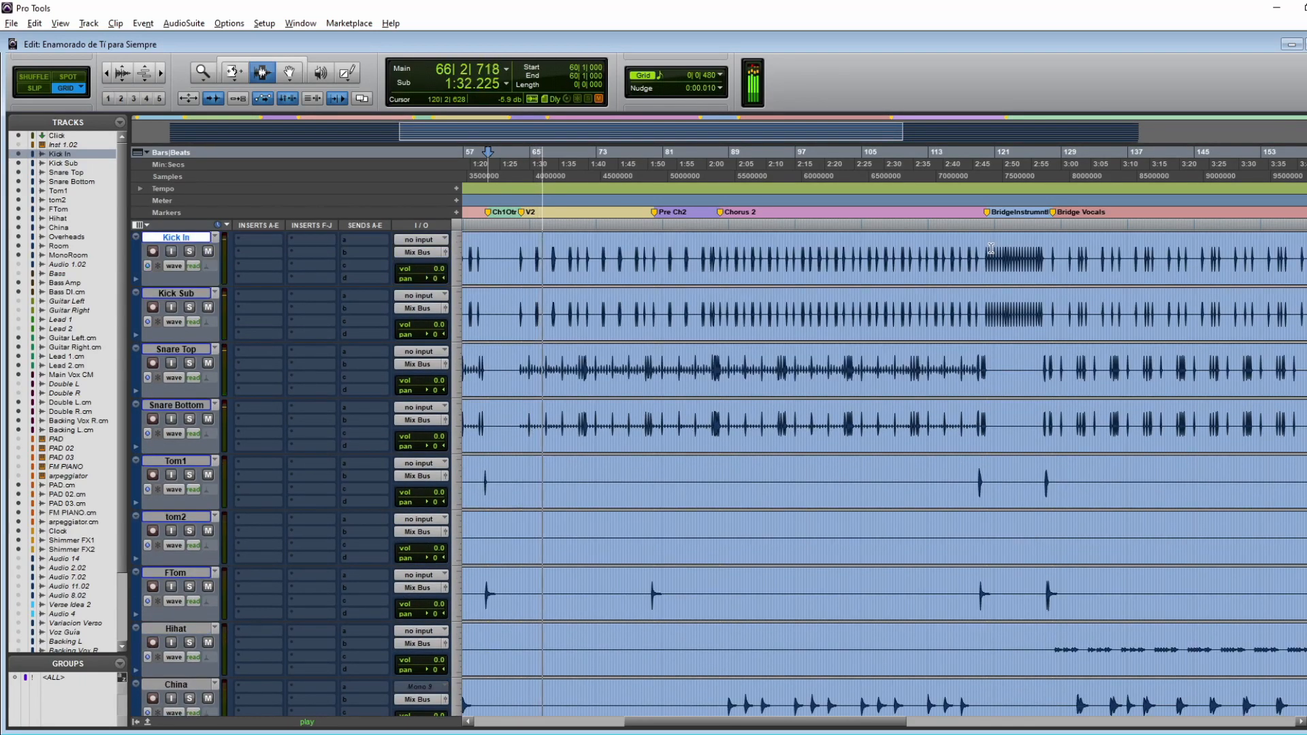
scroll(991, 248, "down", 4)
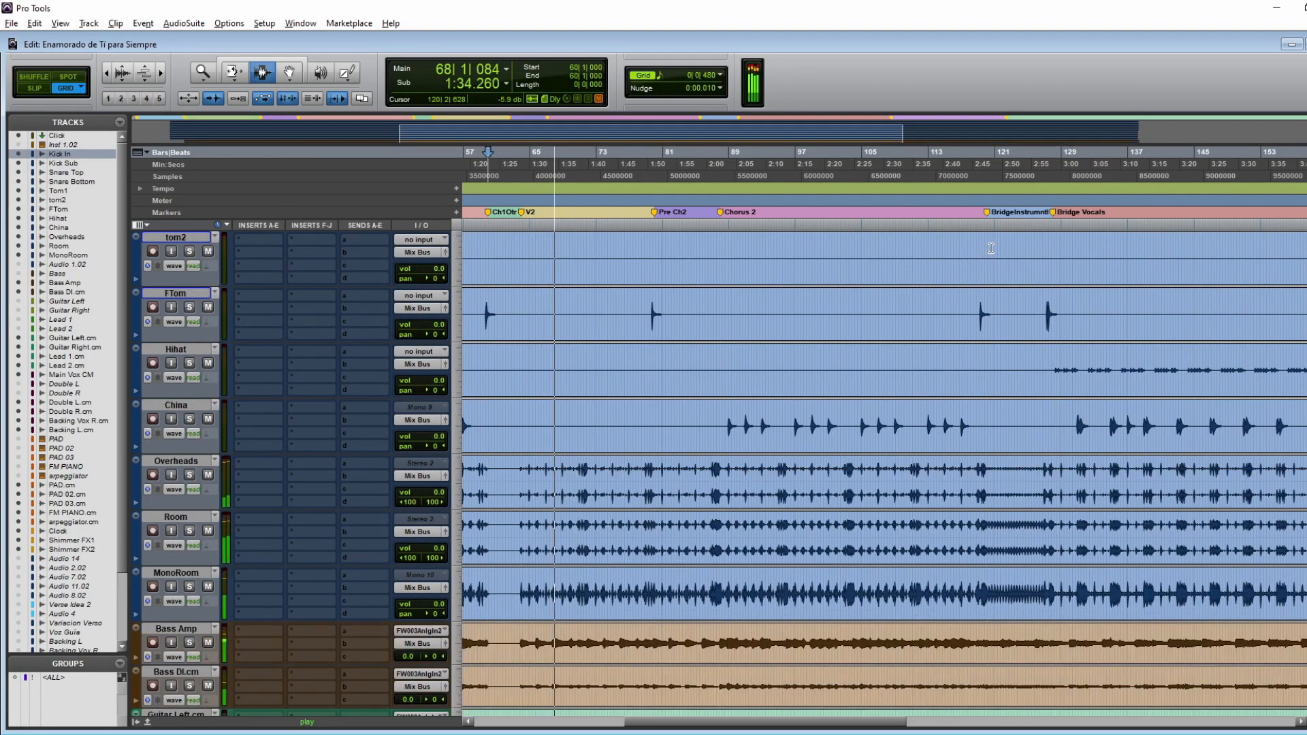
scroll(992, 248, "down", 5)
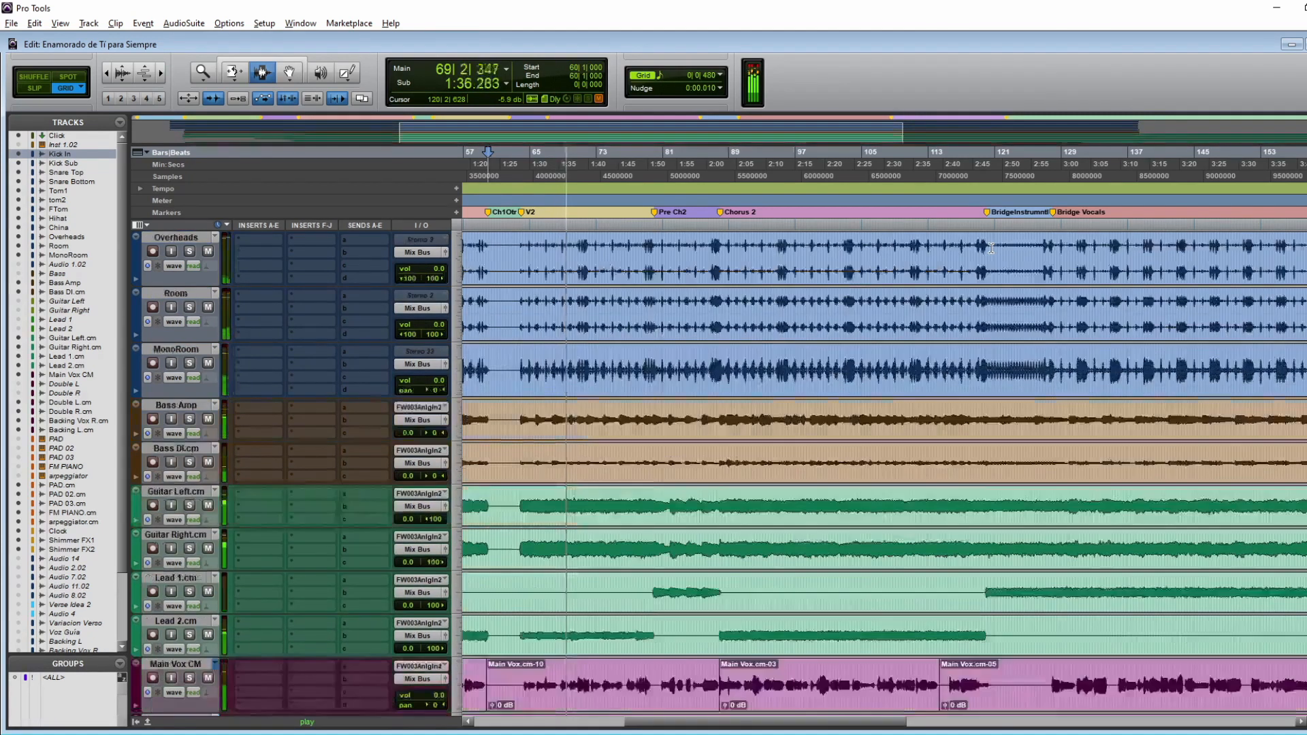
scroll(991, 248, "down", 4)
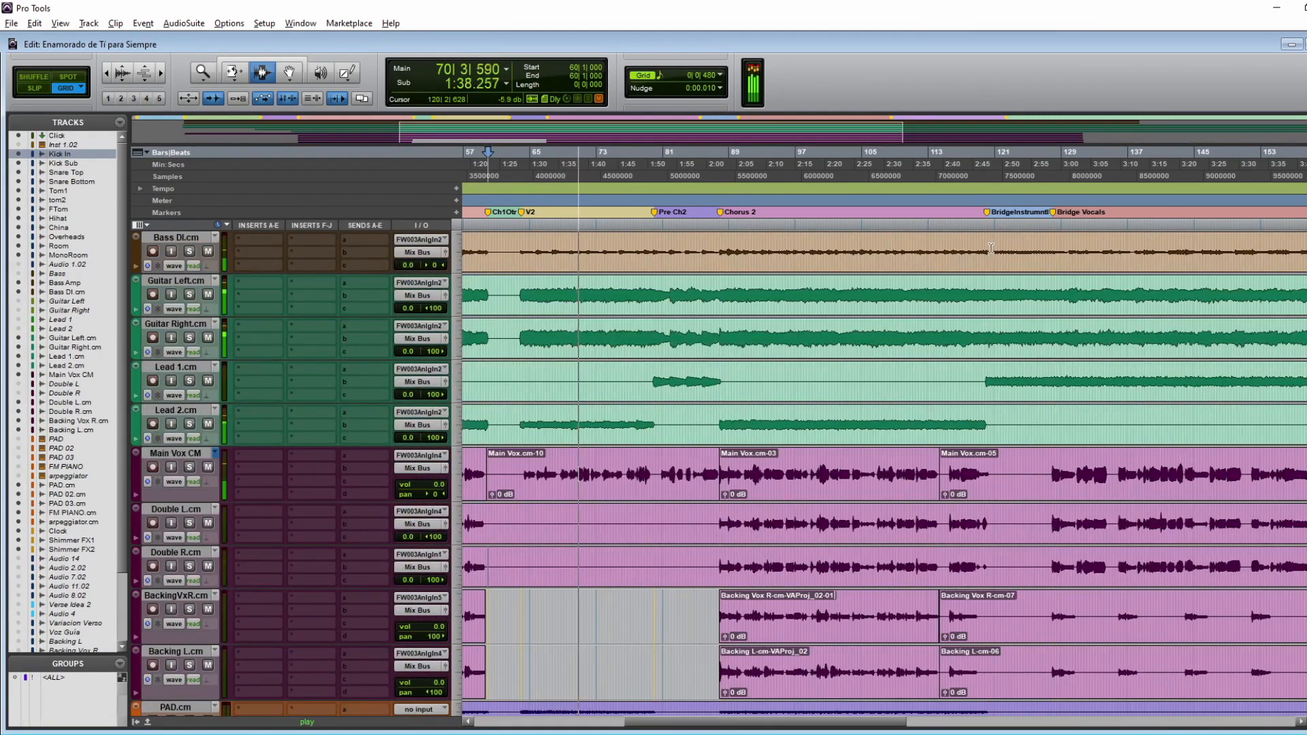
scroll(991, 247, "down", 4)
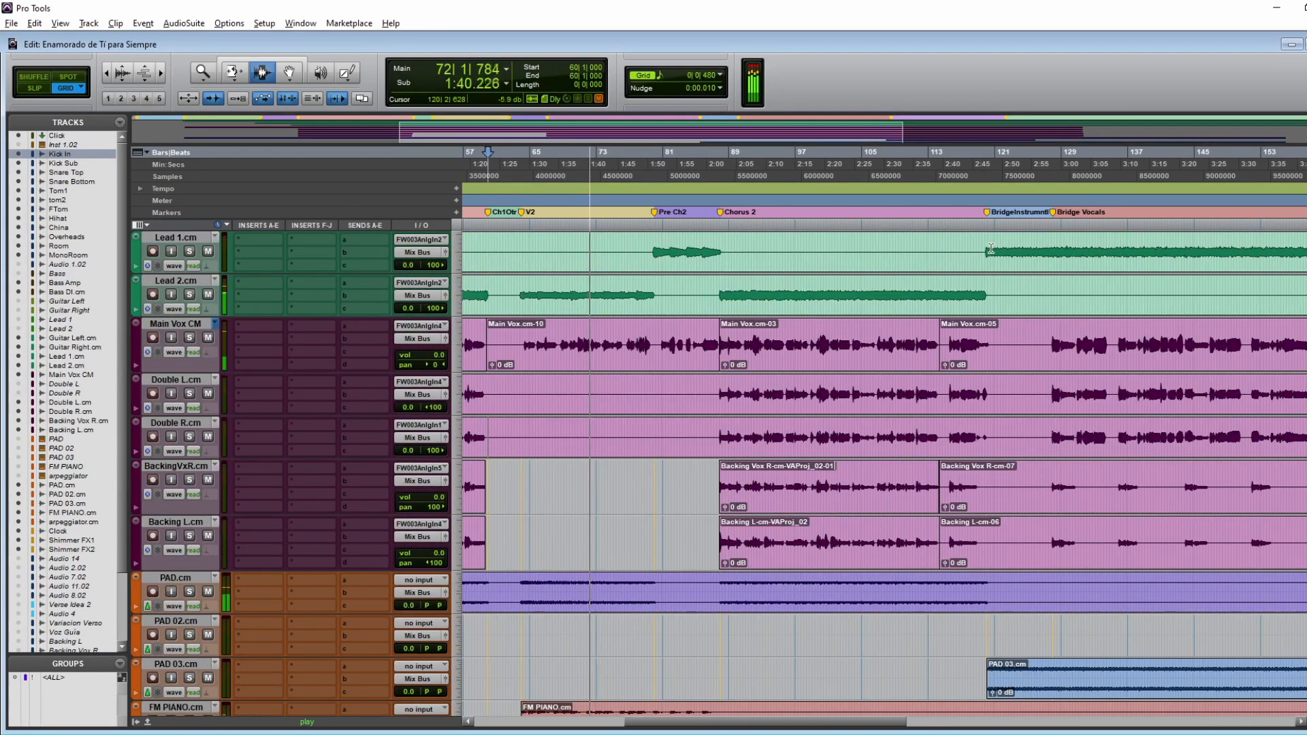
scroll(991, 248, "down", 3)
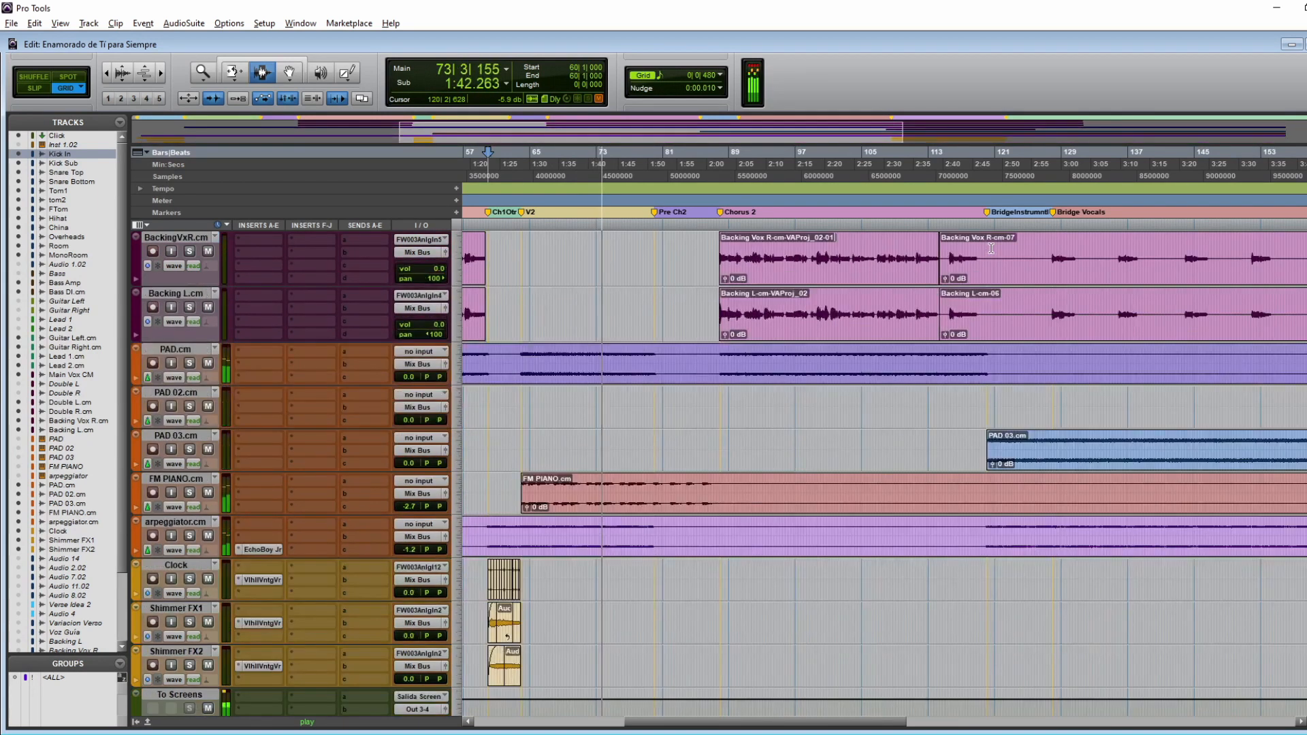
scroll(991, 248, "down", 1)
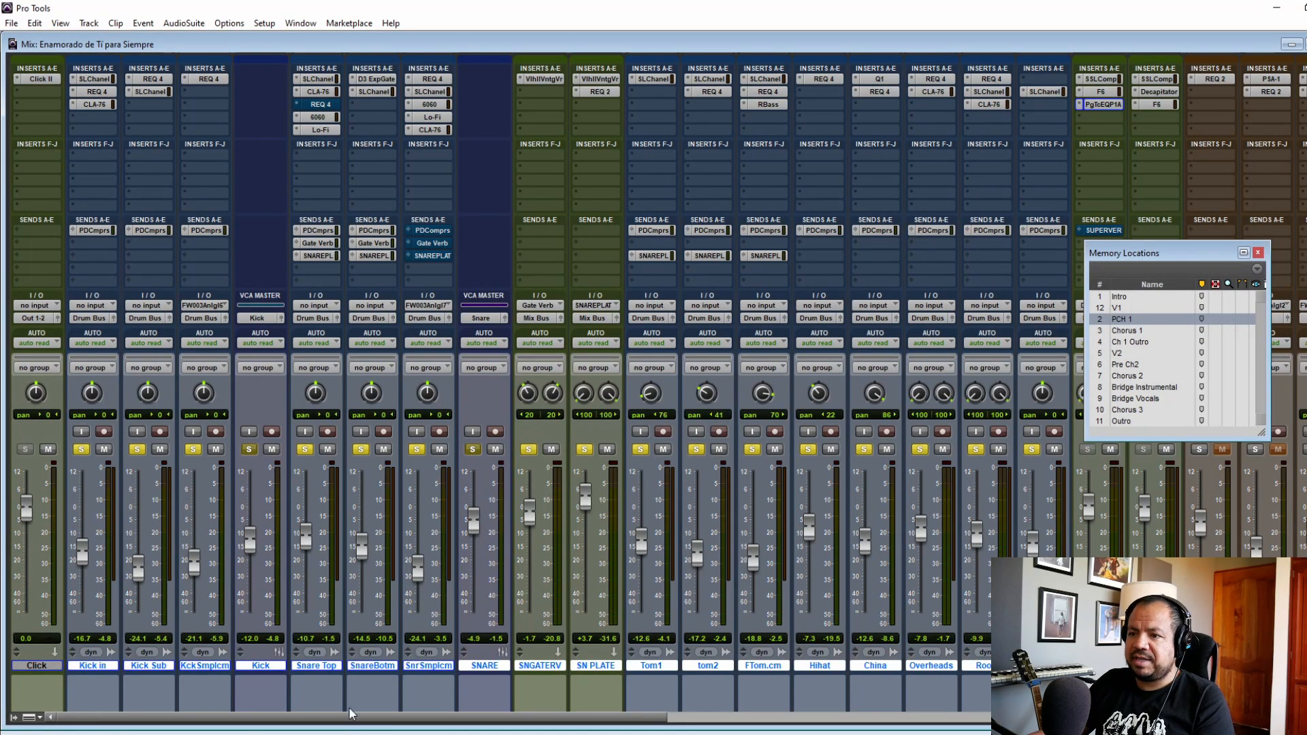
Step: Move the Memory Locations window off the drum channels and play the mix with the drum tracks soloed
left_click(86, 451, "alt")
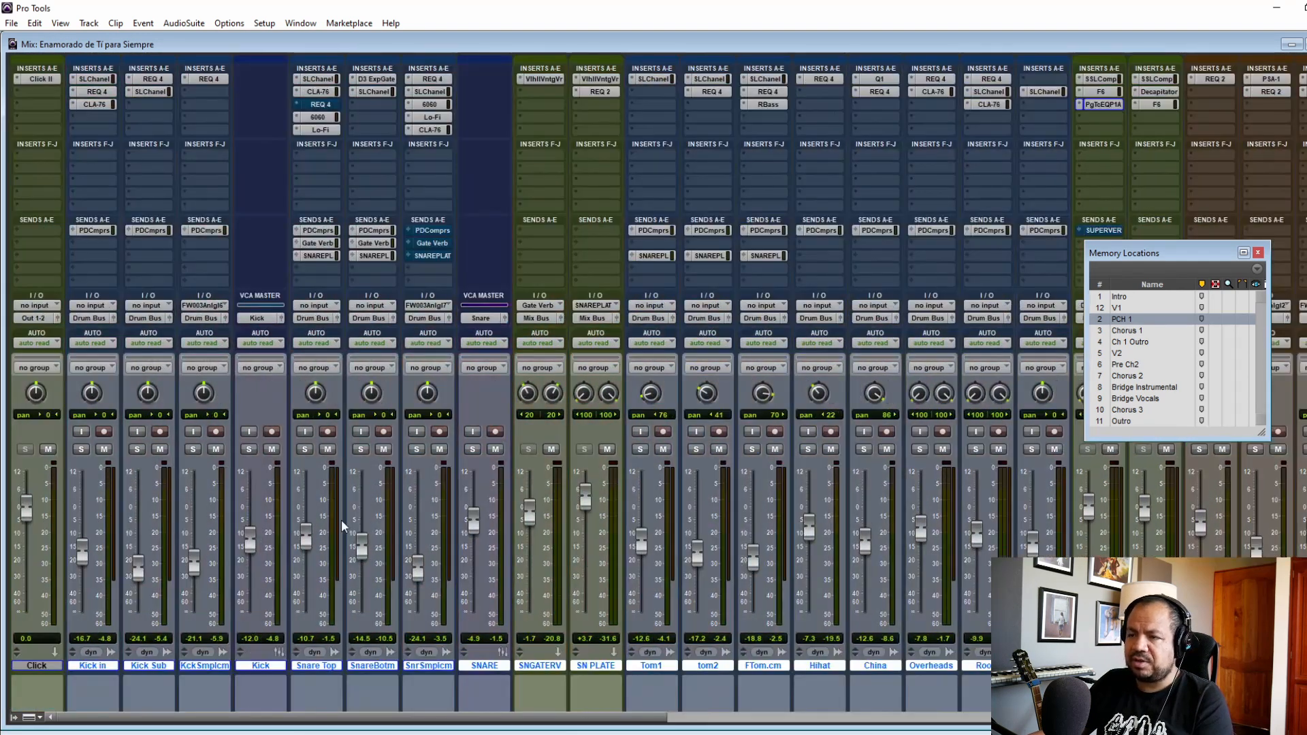
left_click_drag(1187, 259, 1205, 333)
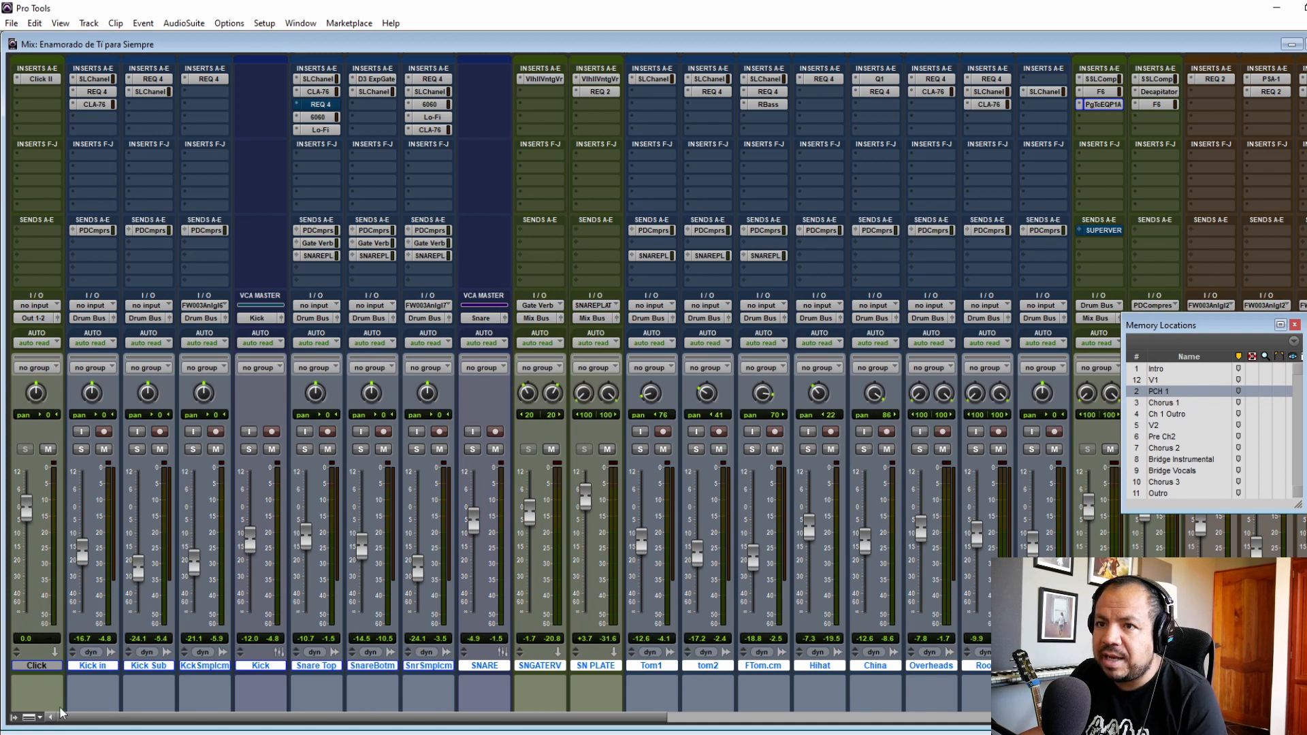
left_click(83, 450, "alt")
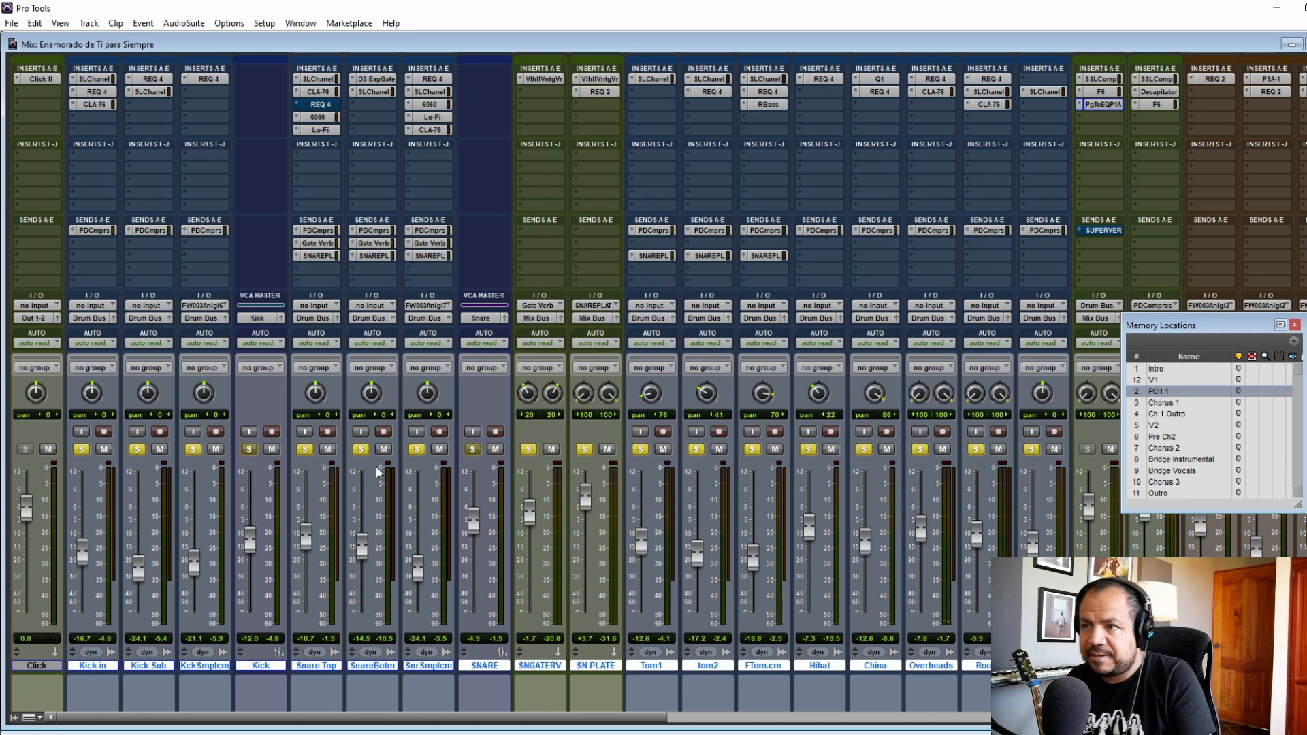
key("space")
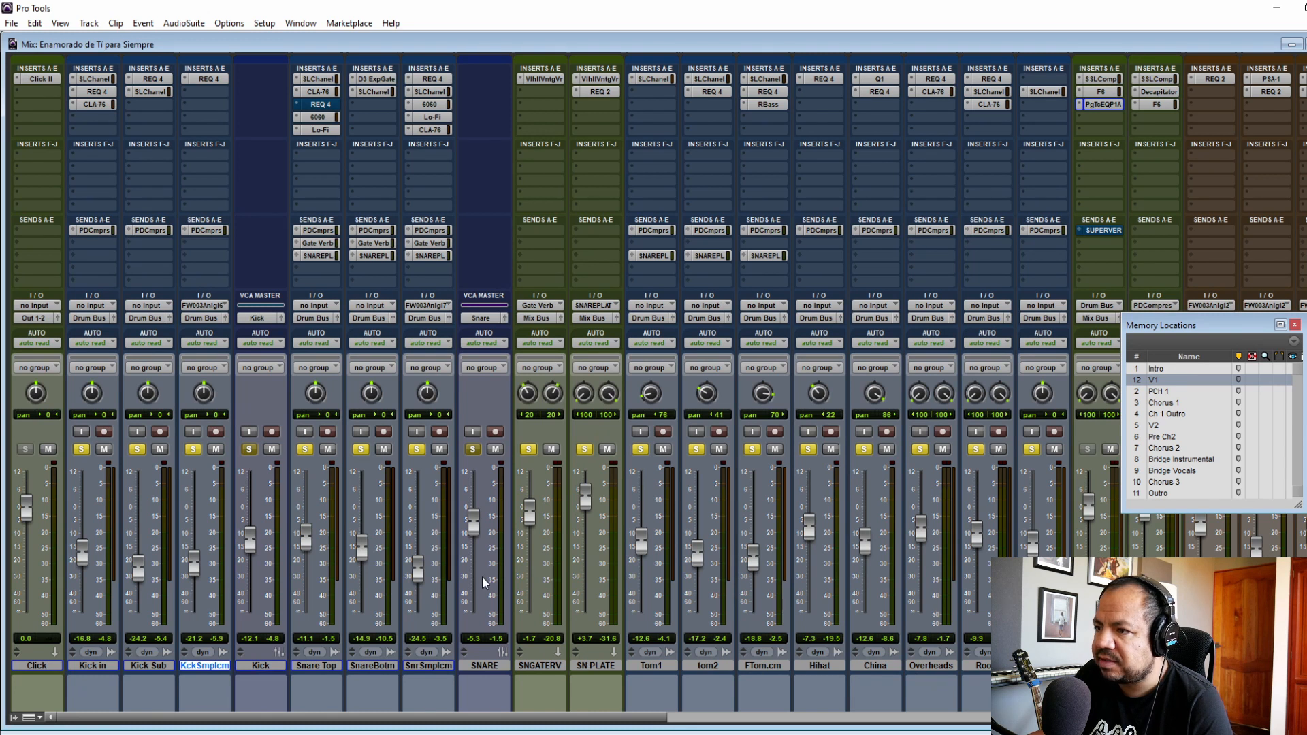
Step: Select the Hihat, China and Overheads channels one after another in the mixer
left_click(831, 668)
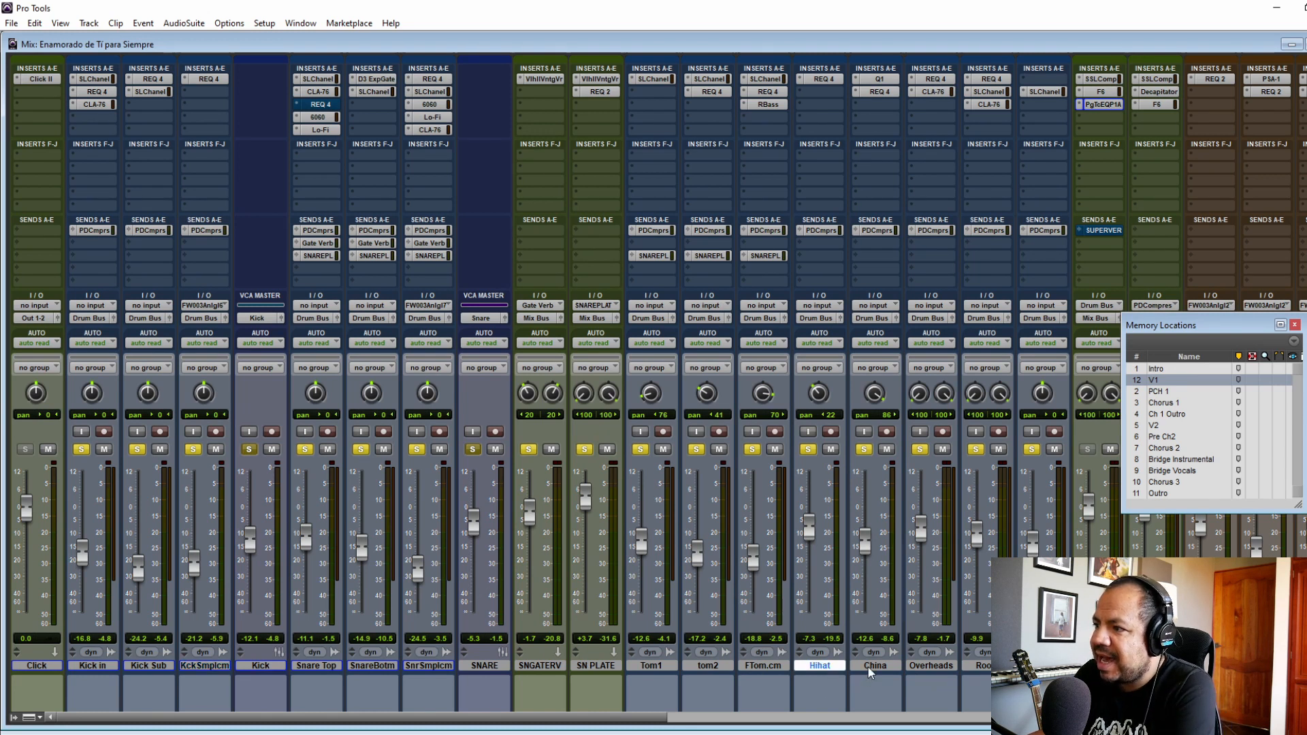
left_click(868, 666)
left_click(952, 666)
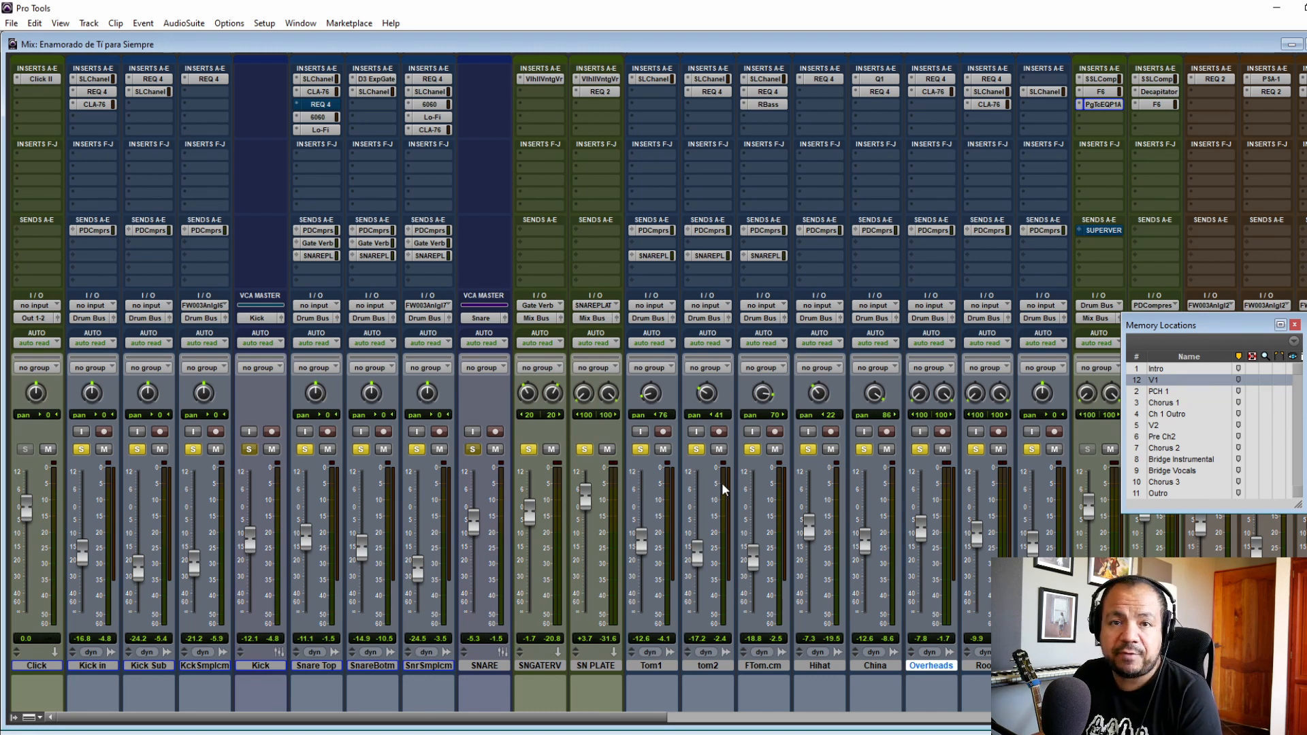
Step: Bypass the inserts and mute the sends on the three kick tracks, and solo only the Kick in track
left_click(94, 667)
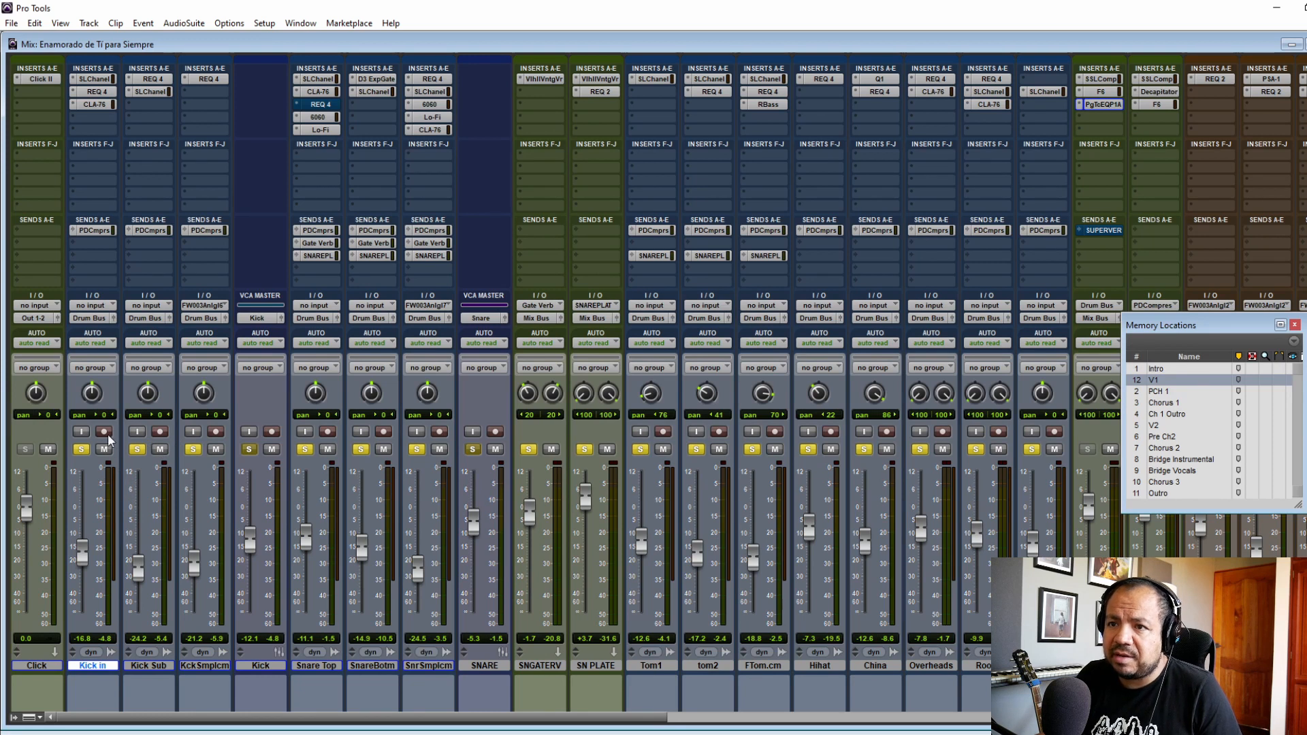
left_click(95, 81, "ctrl")
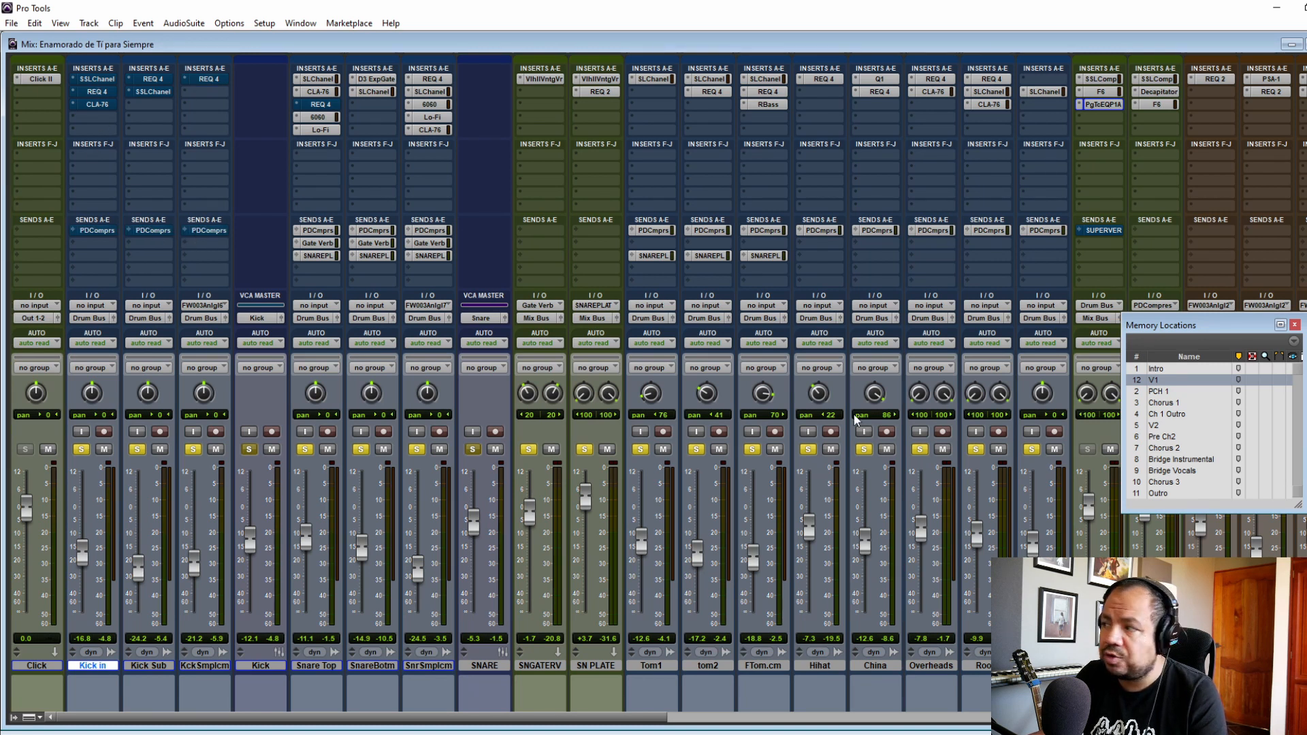
left_click(82, 450)
left_click(137, 450, "alt")
left_click(81, 450)
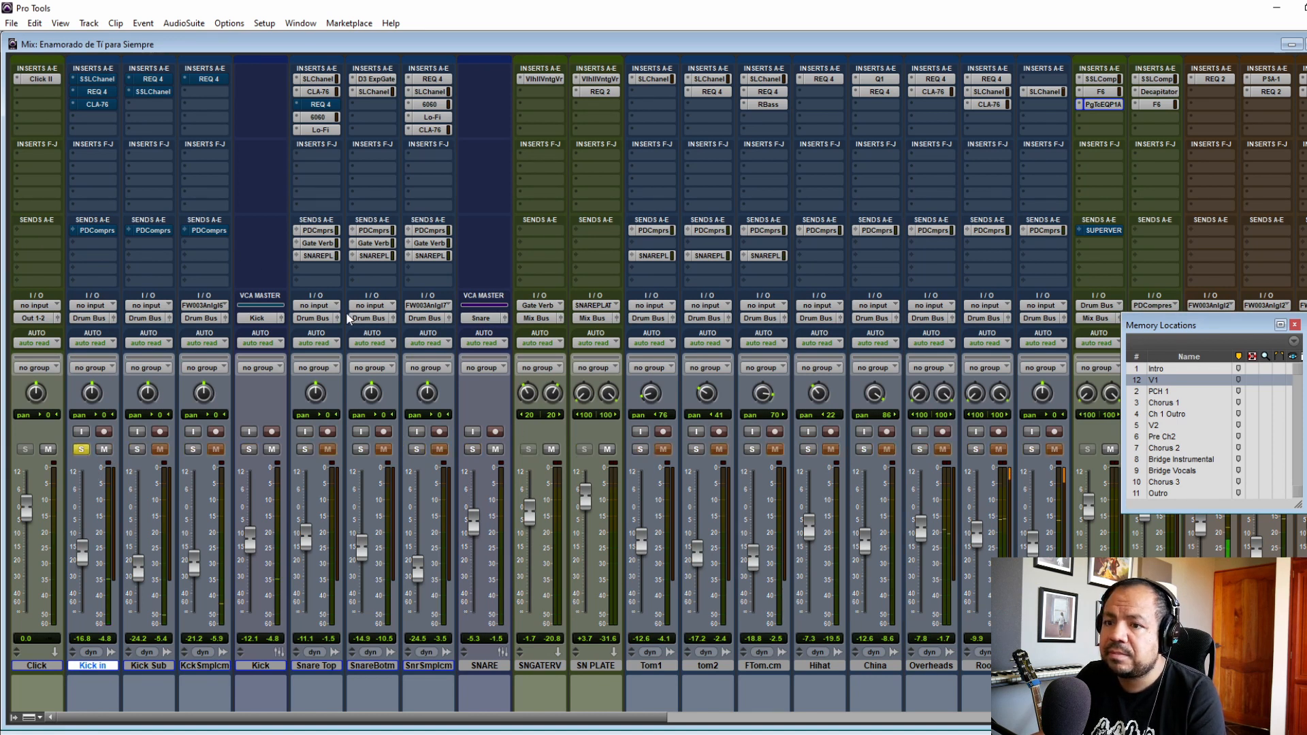
Step: Activate the SSLChannel and REQ 4 plug-ins on the Kick in track during playback, closing each plug-in window
left_click(102, 80, "ctrl")
left_click(96, 79)
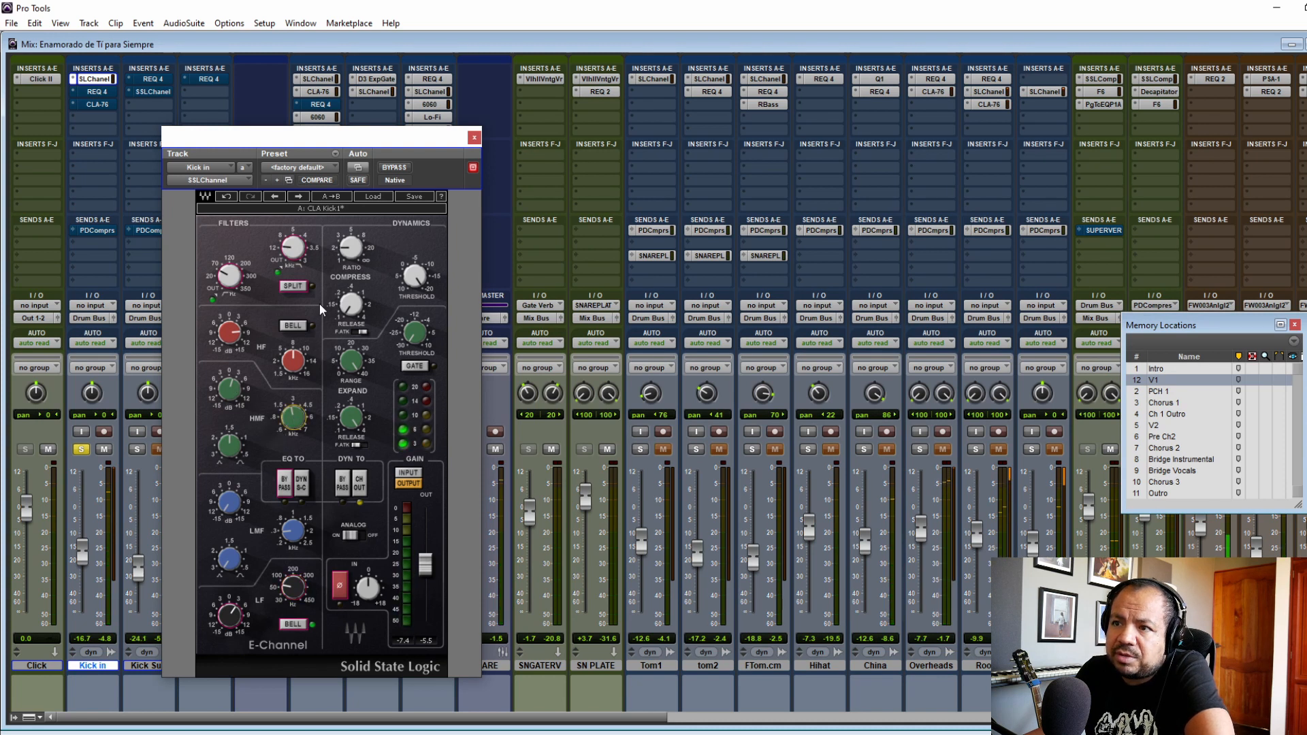
left_click(474, 138)
left_click(94, 94)
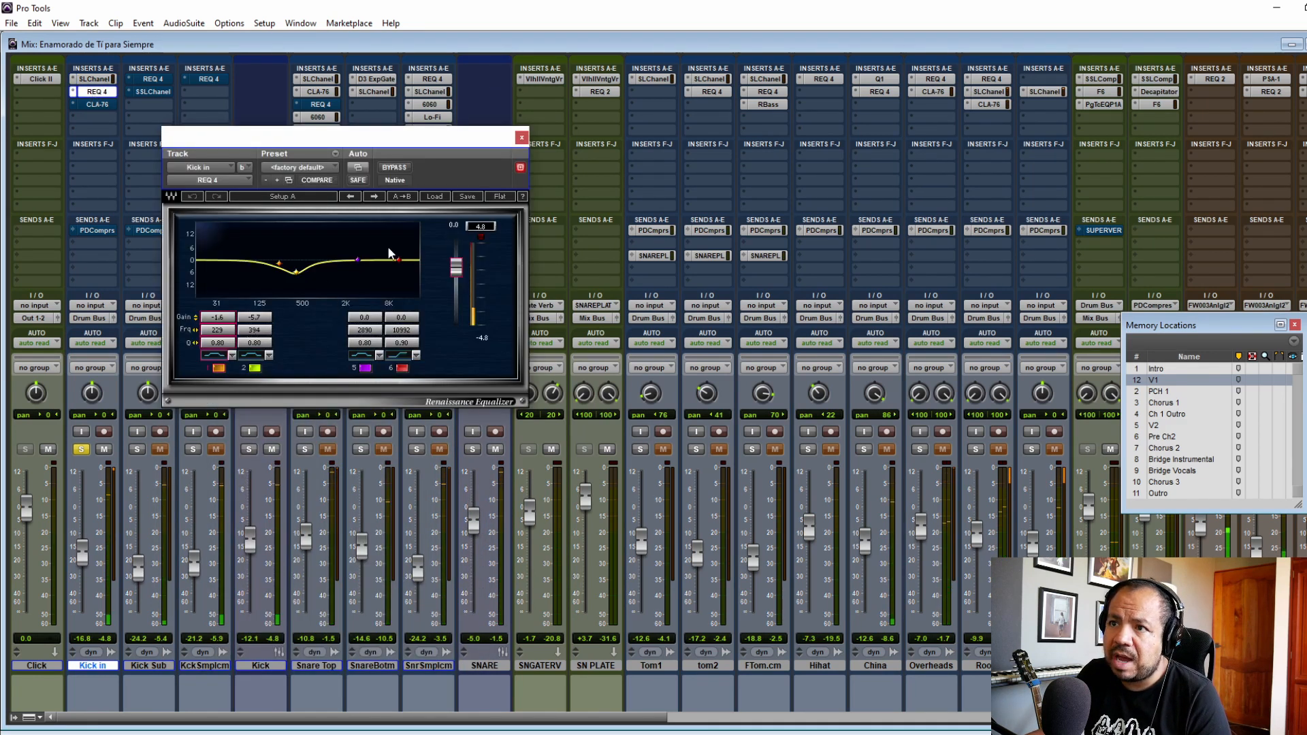
left_click(522, 138)
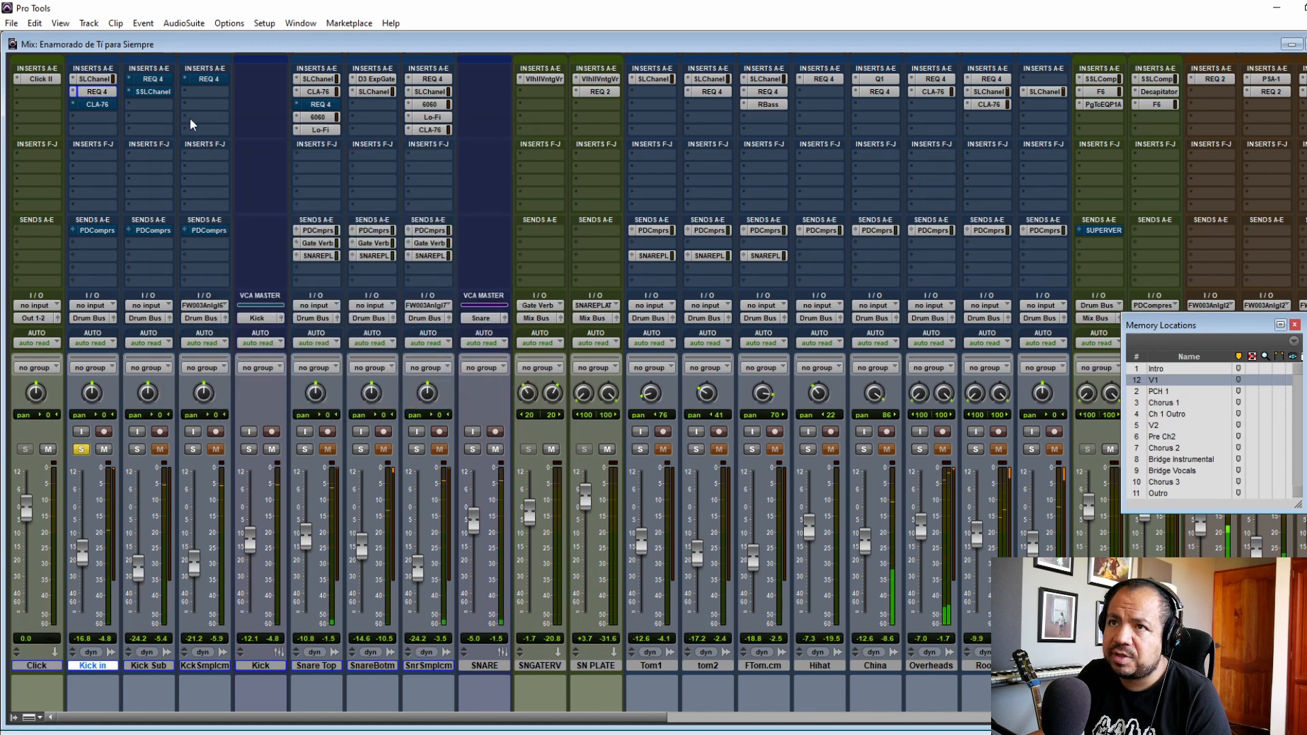
Step: Activate the CLA-76 compressor on the Kick in track and solo the Kick Sub track as well
left_click(97, 104)
left_click(394, 167)
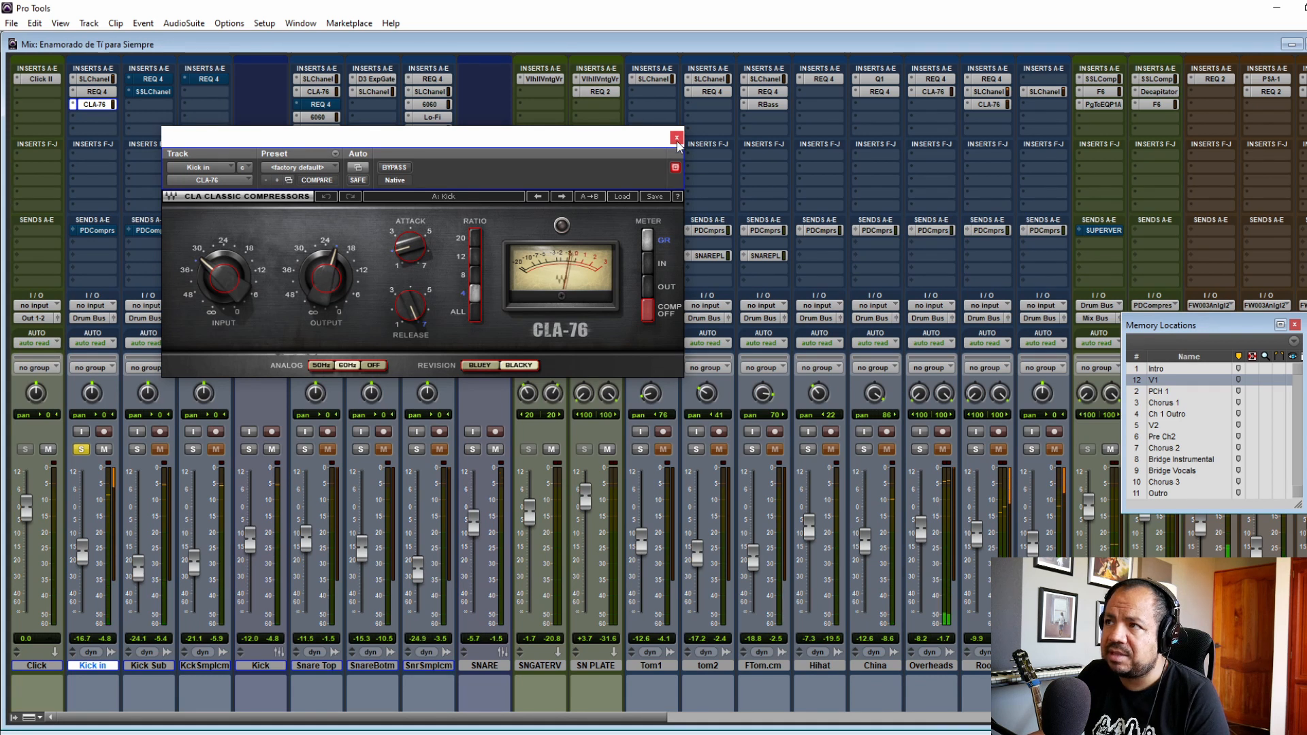
left_click(137, 449)
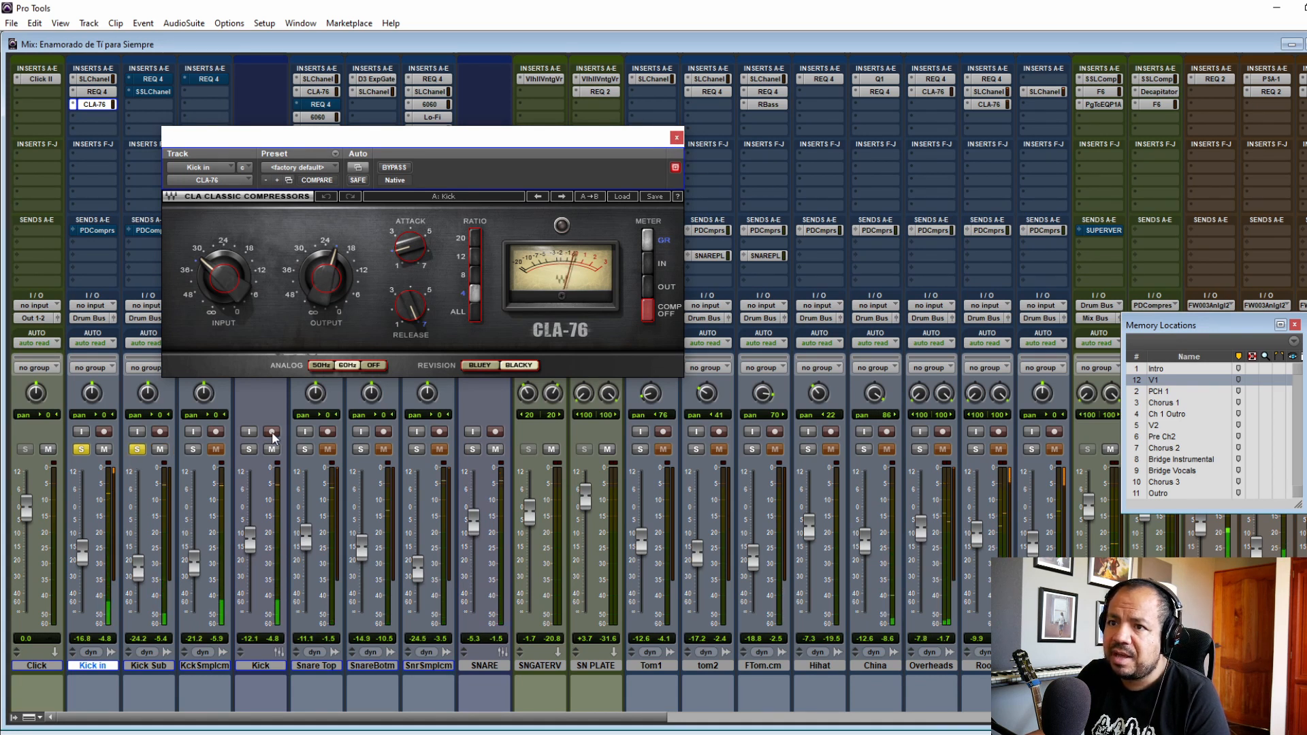
left_click(678, 142)
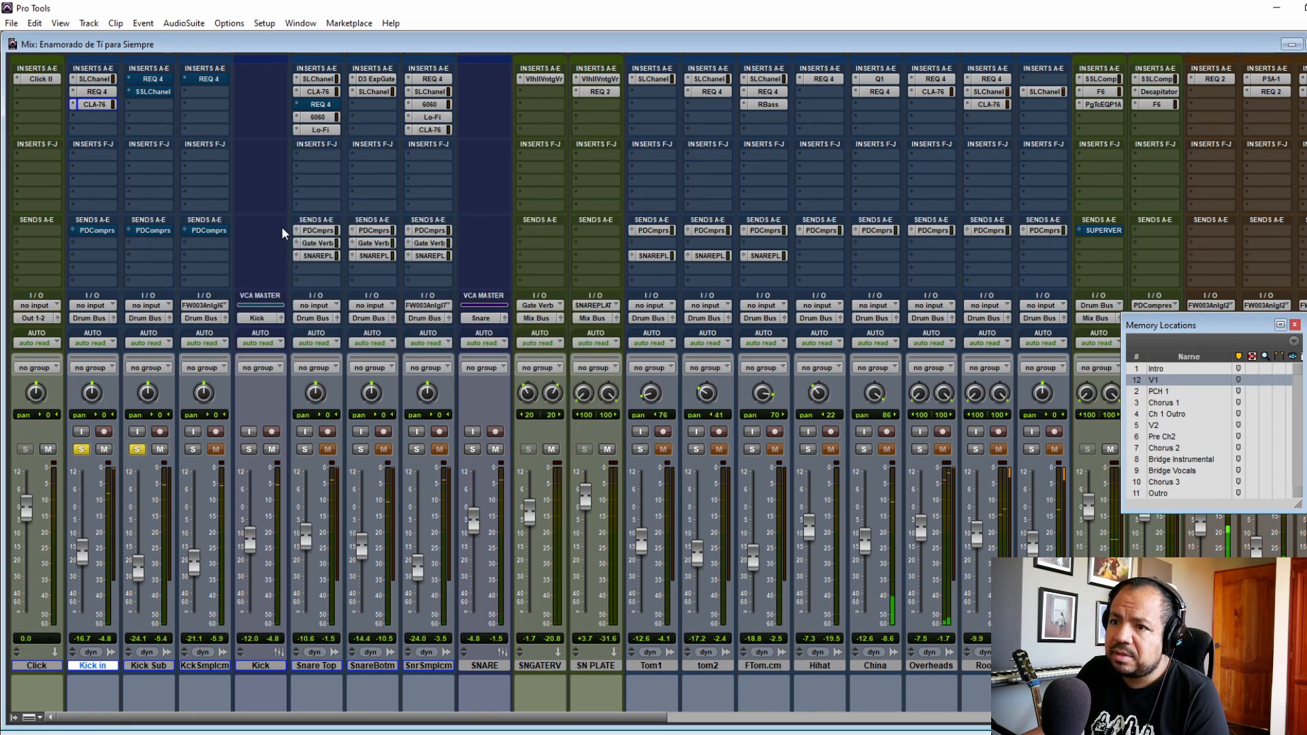
Step: Activate the REQ 4 equalizer on the Kick Sub track and play from the V2 marker
left_click(148, 80)
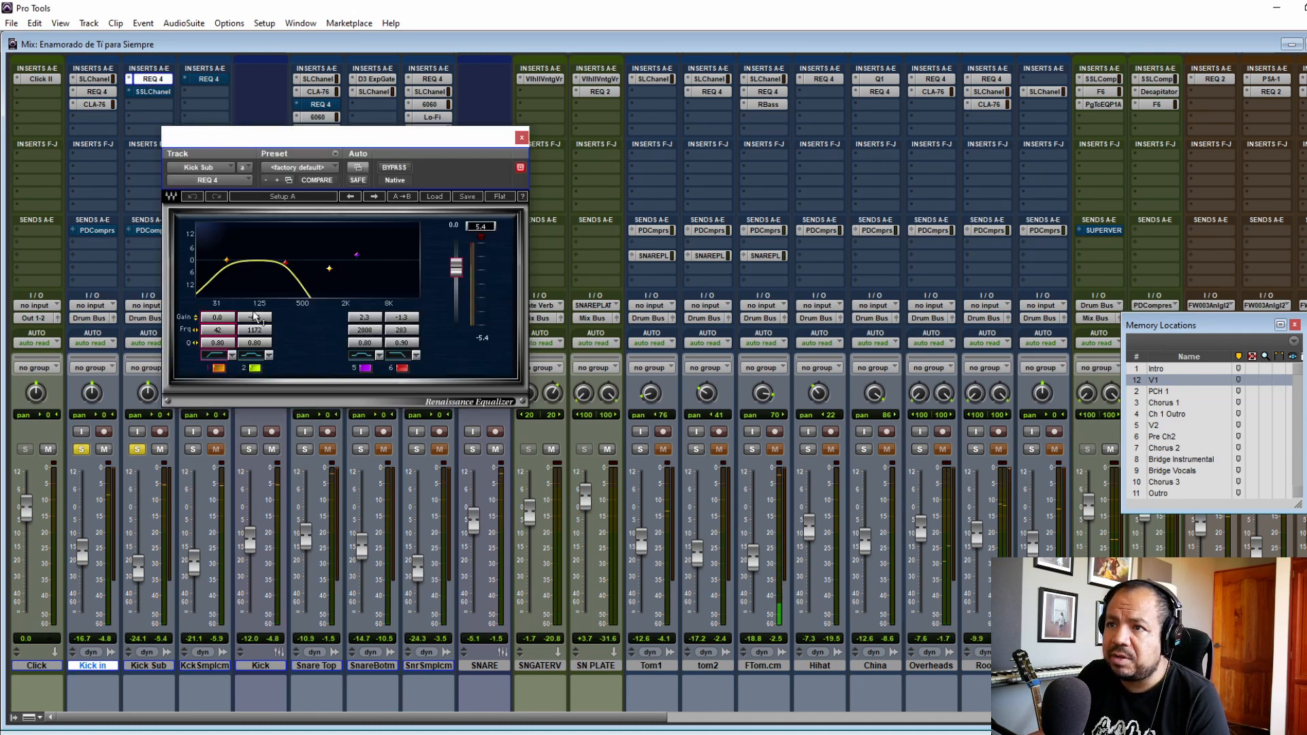
left_click(520, 140)
left_click(1154, 426)
key("space")
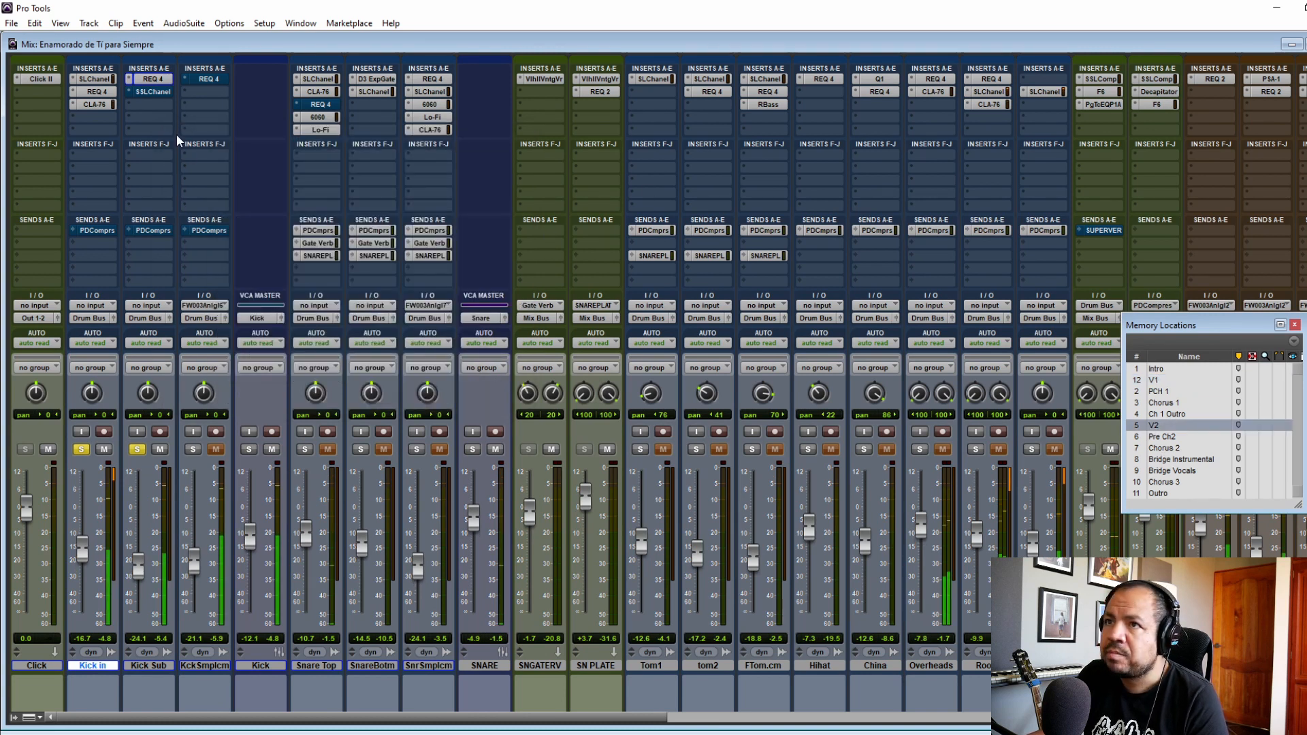
Step: Activate the SSLChannel plug-in on the Kick Sub track and compare the sound with it bypassed and active
left_click(152, 92)
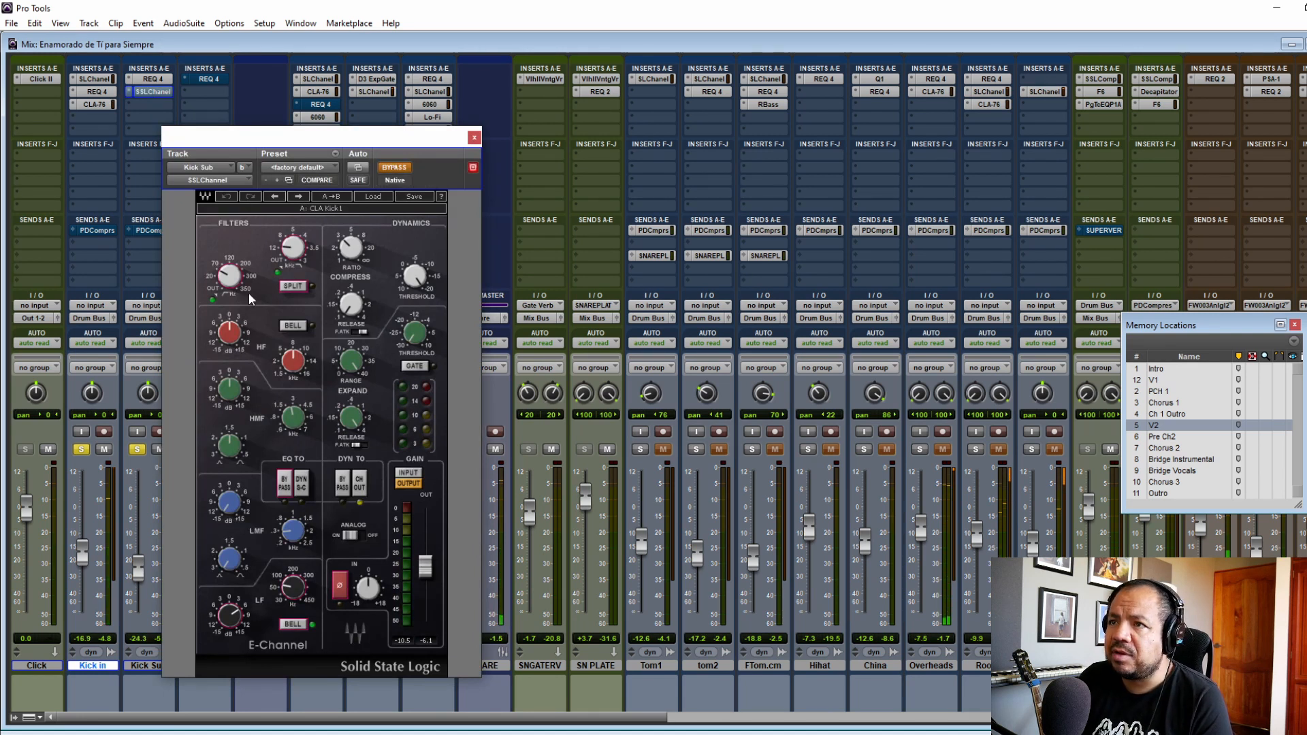
left_click(395, 169)
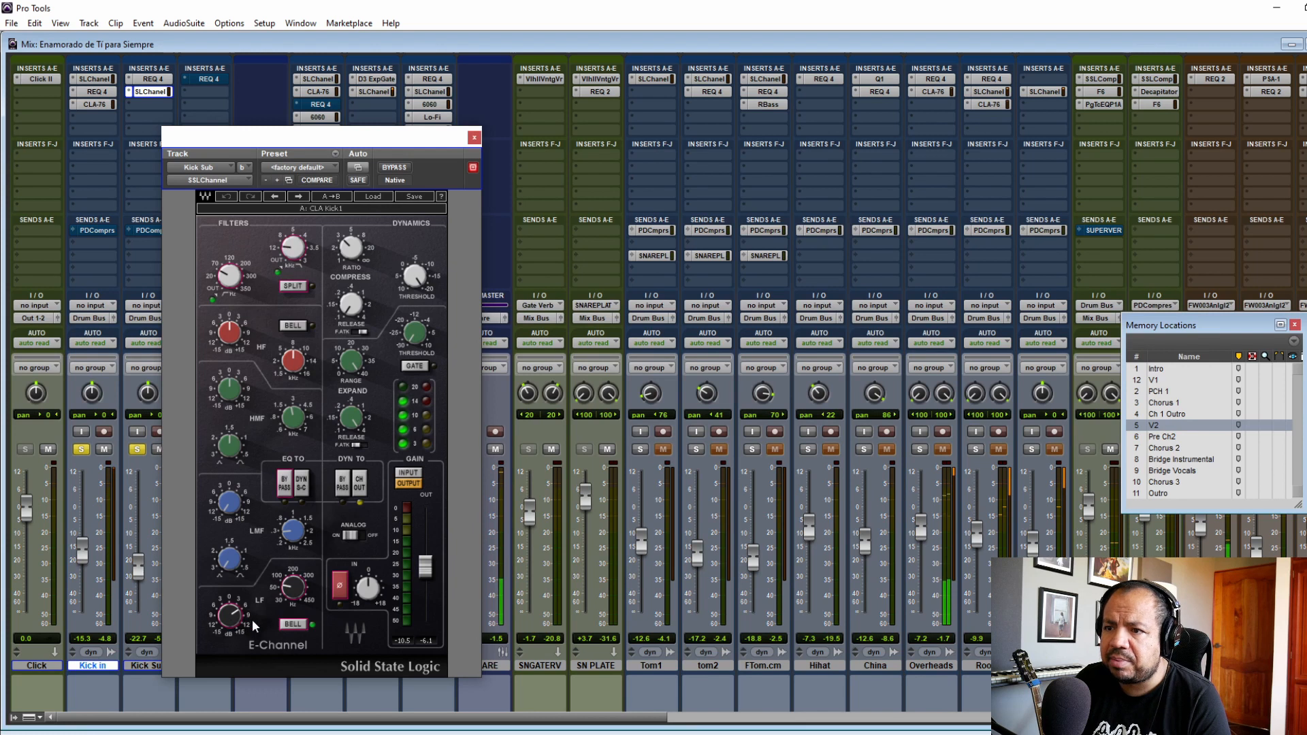
left_click_drag(293, 587, 292, 592)
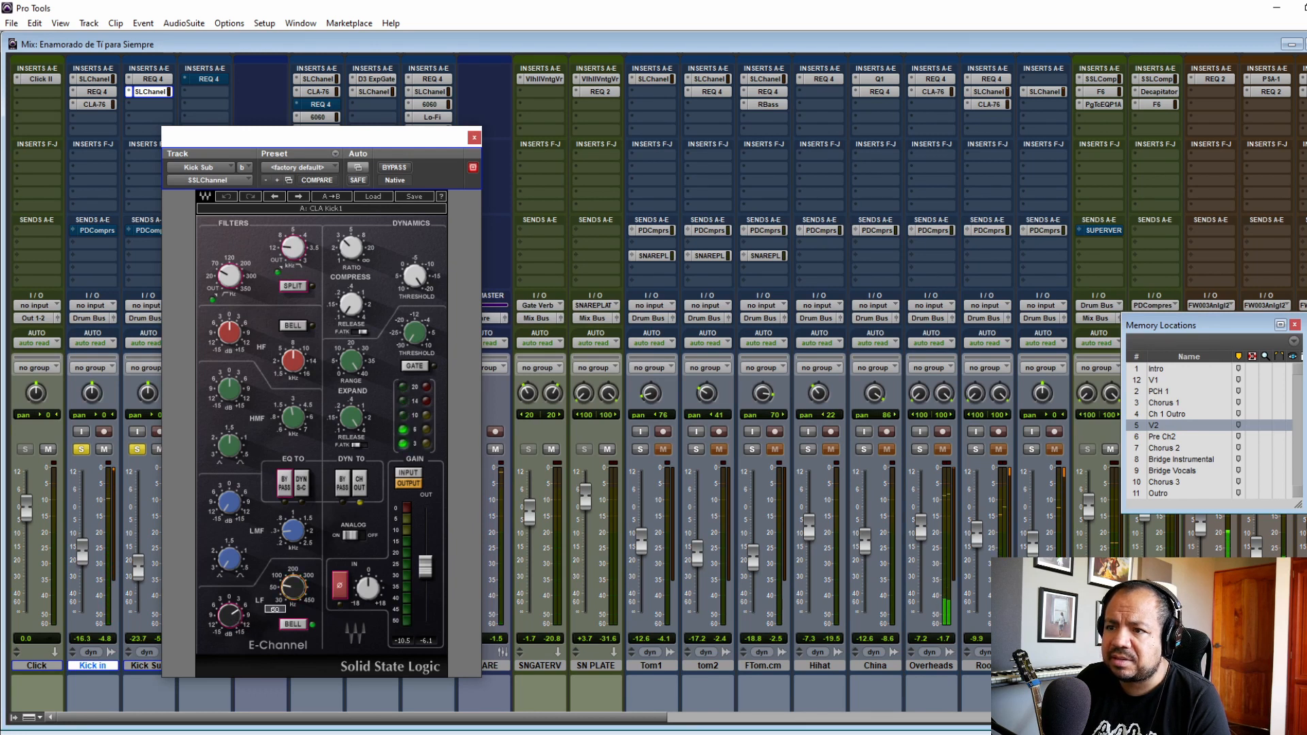
left_click(395, 168)
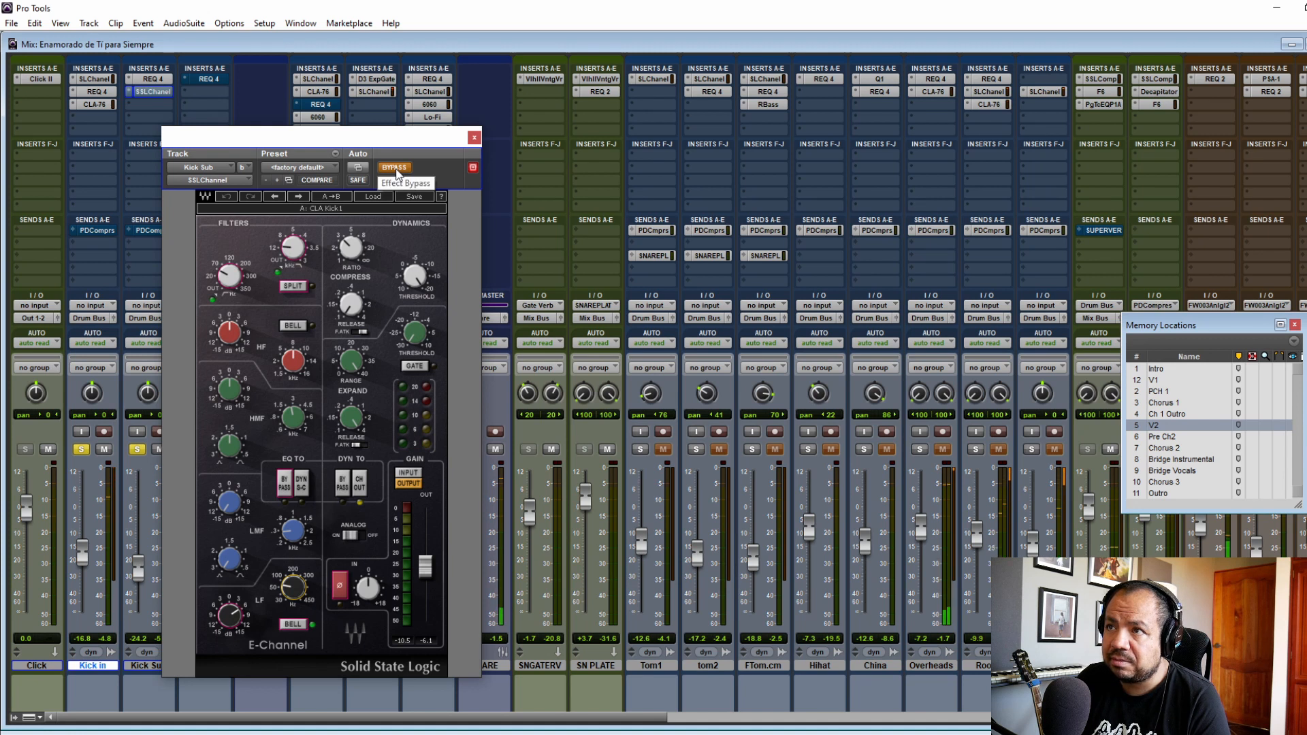
left_click(394, 169)
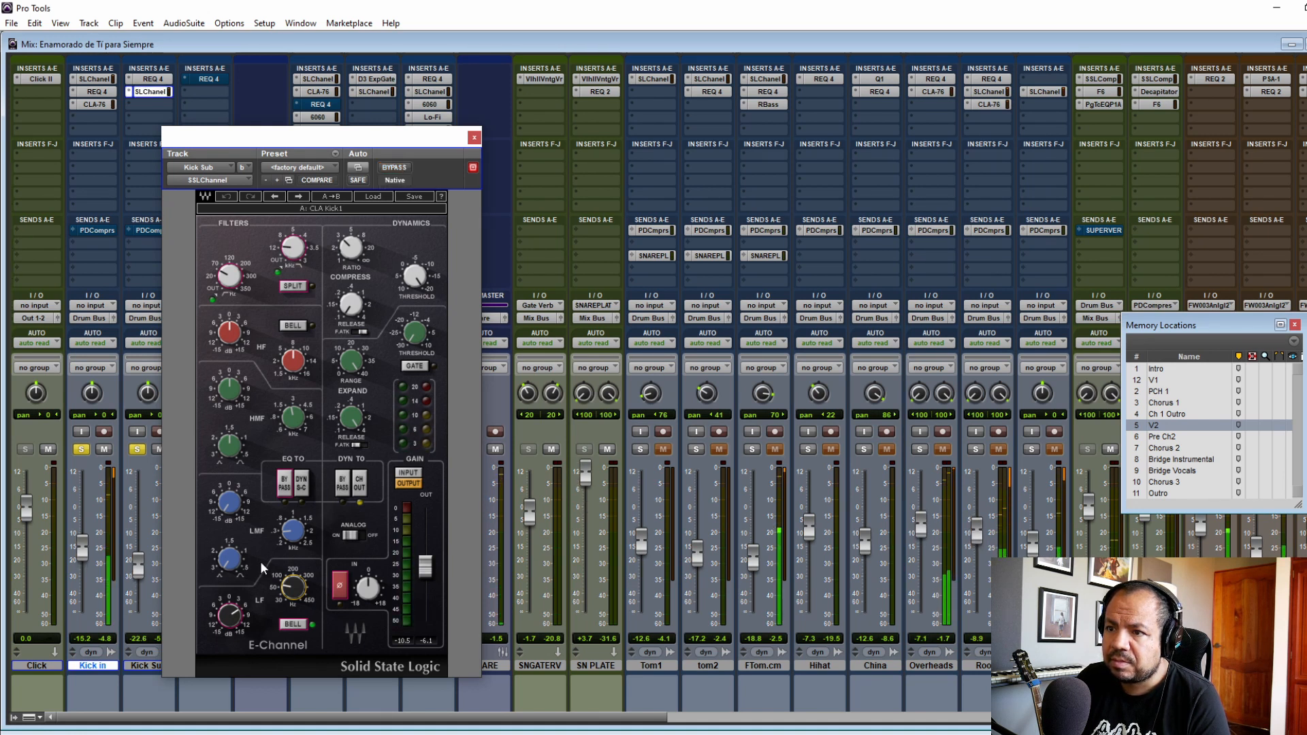
Step: Activate the REQ 4 equalizer on the Kick Sample track and solo that track along with the other kicks
left_click(474, 138)
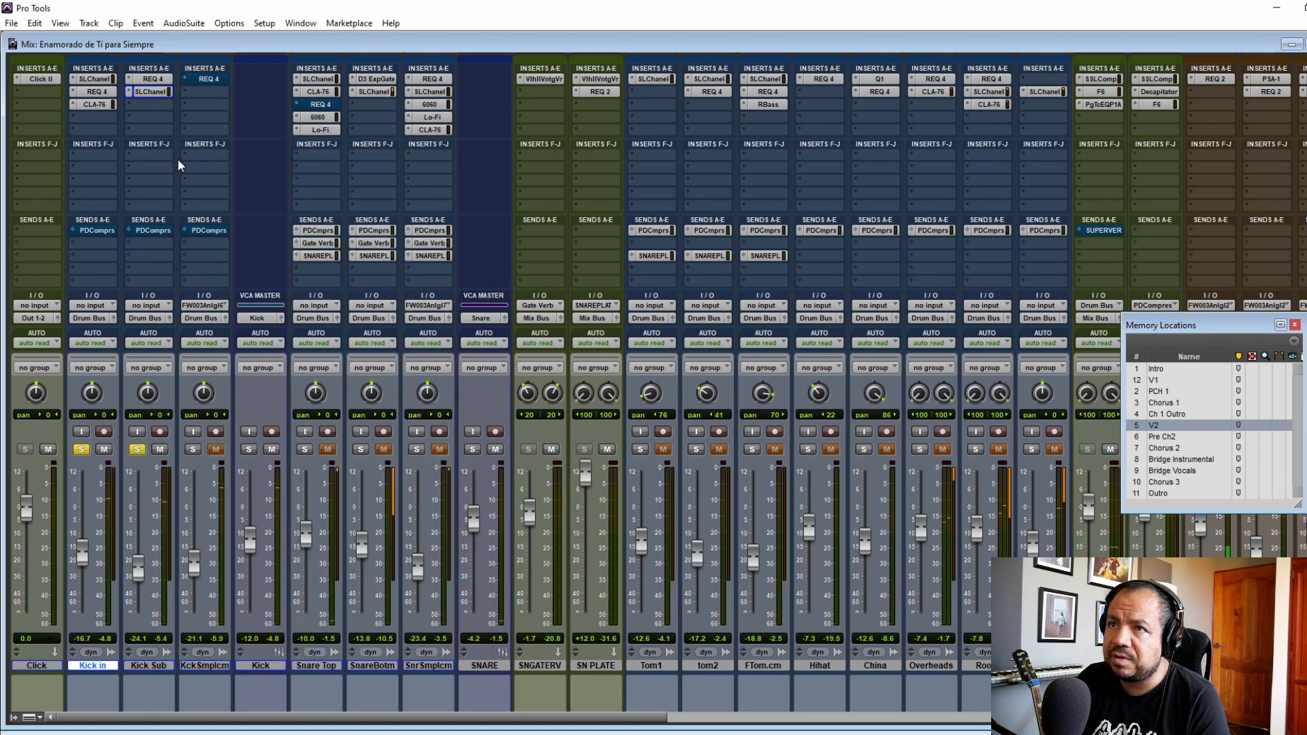
left_click(209, 79)
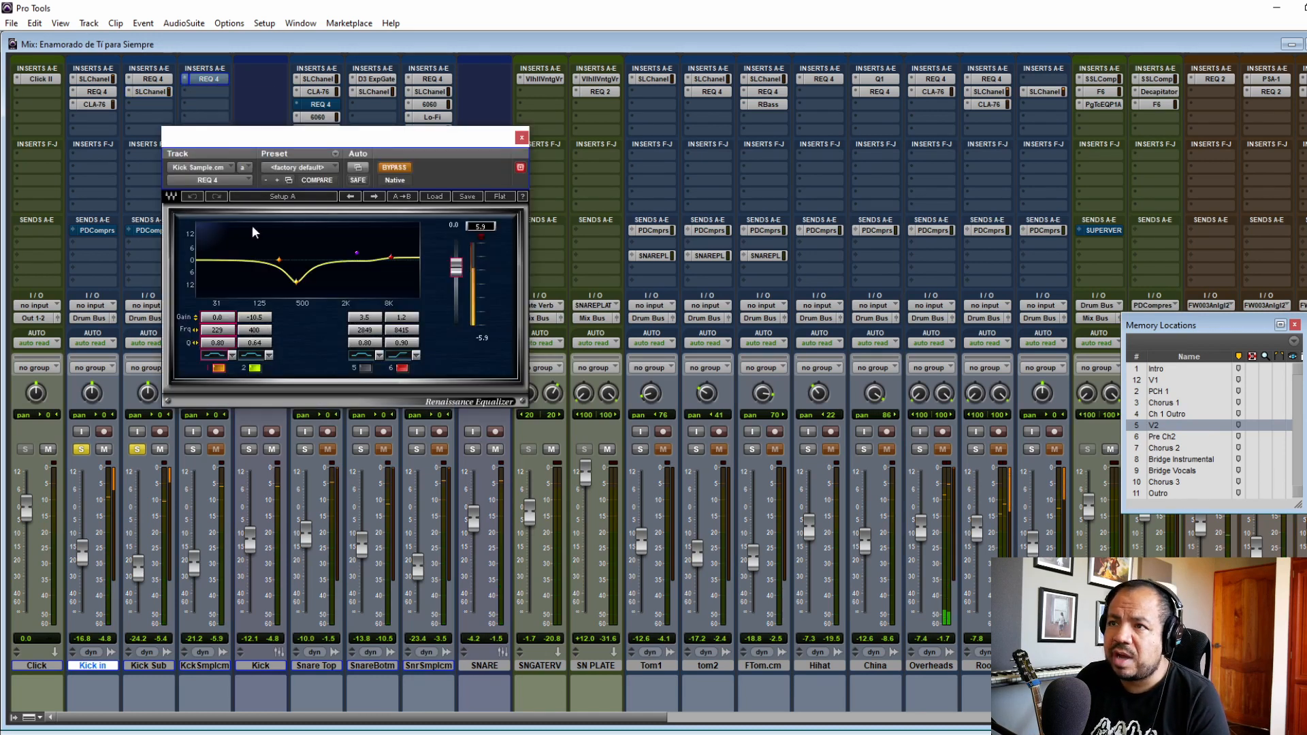
left_click(404, 170)
left_click(521, 138)
left_click(193, 449)
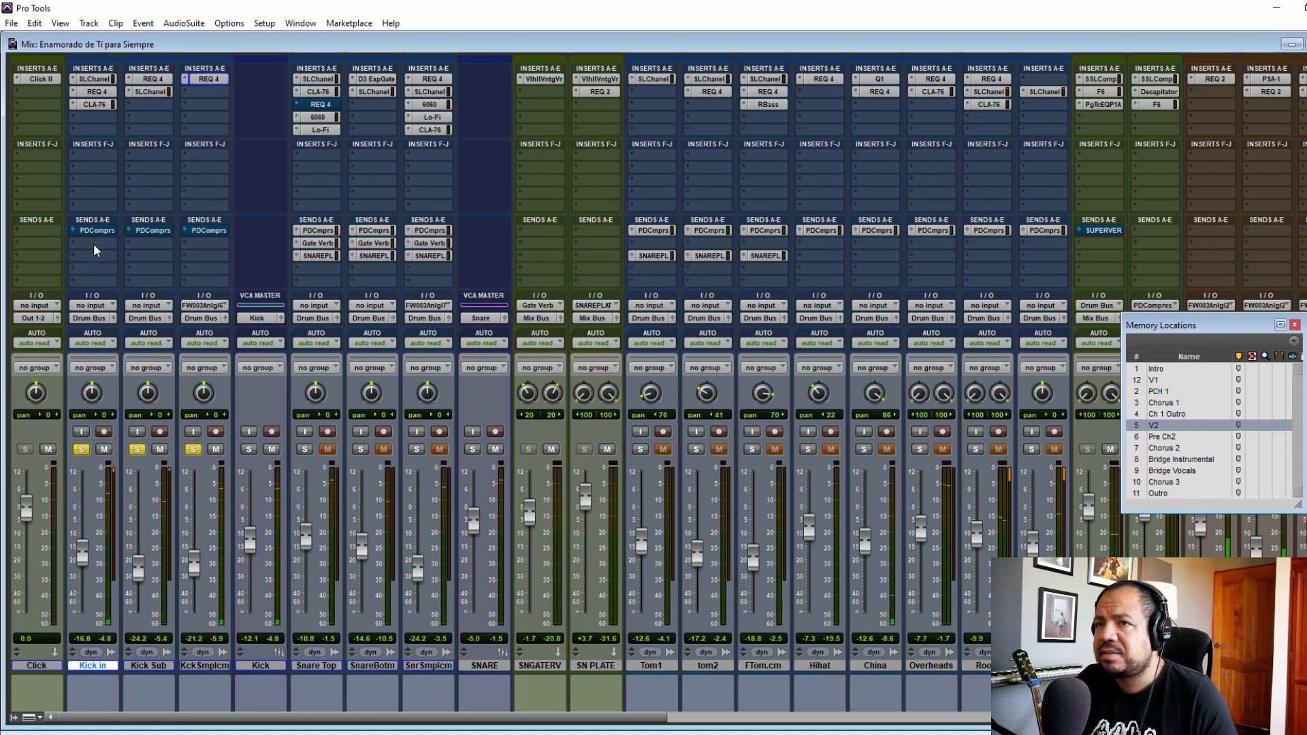
Step: Activate the PDCompress sends on the Kick in, Kick Sub and Kick Sample tracks
left_click(114, 232, "ctrl")
left_click(147, 232, "ctrl")
left_click(208, 231, "ctrl")
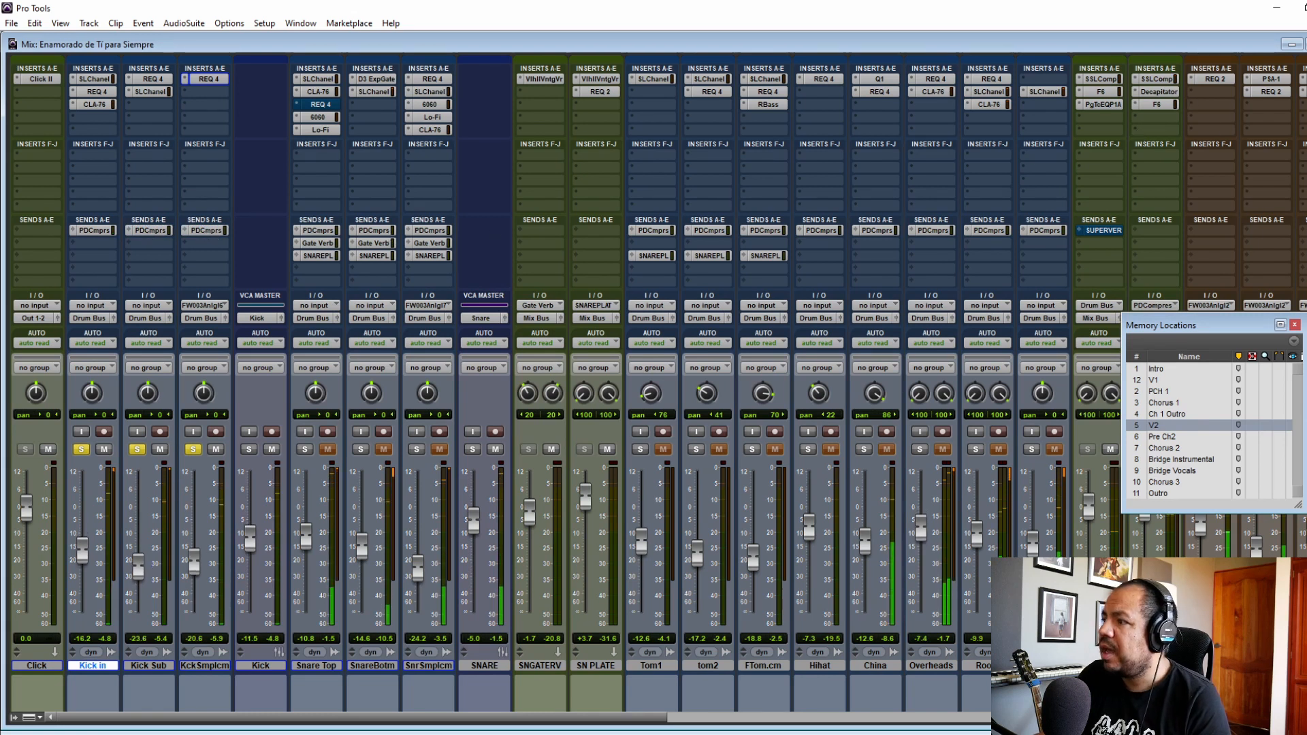
Step: Review the settings of the SSLComp, Decapitator and F6 plug-ins on the PDCompress track
left_click(1155, 80)
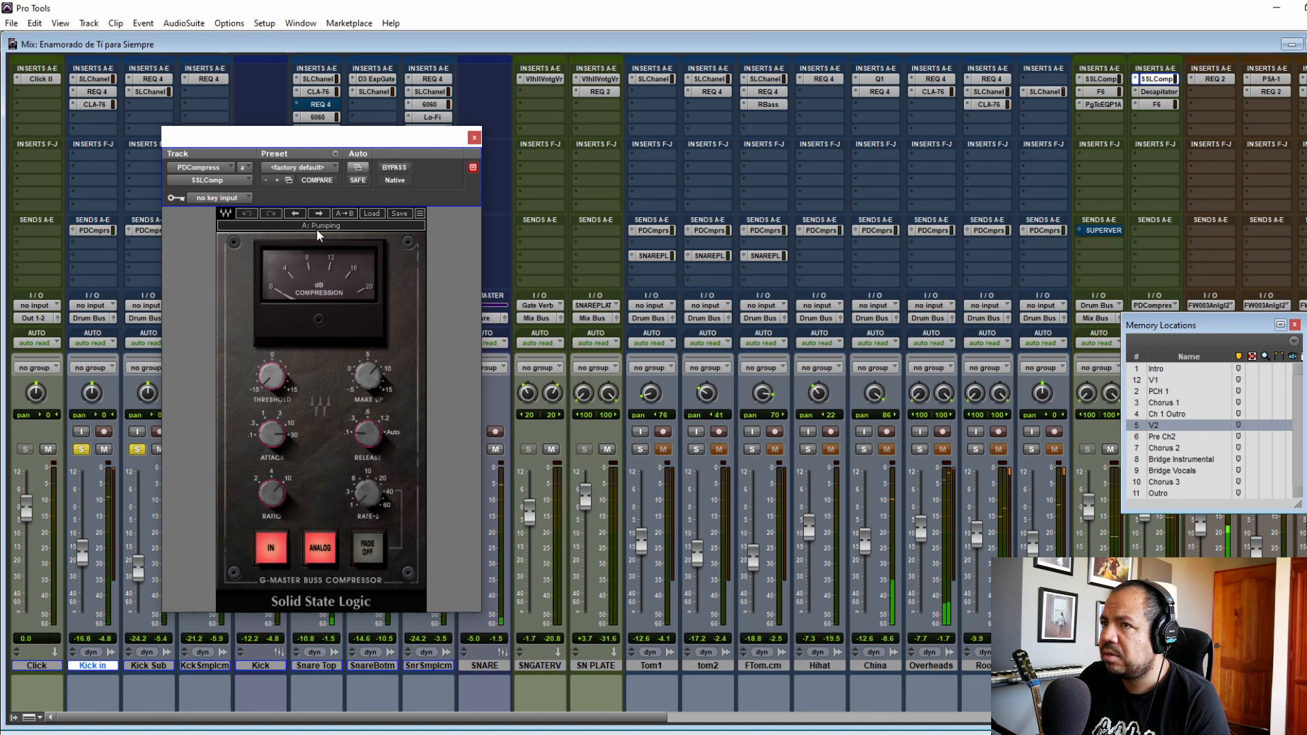
left_click(474, 139)
left_click(1161, 92)
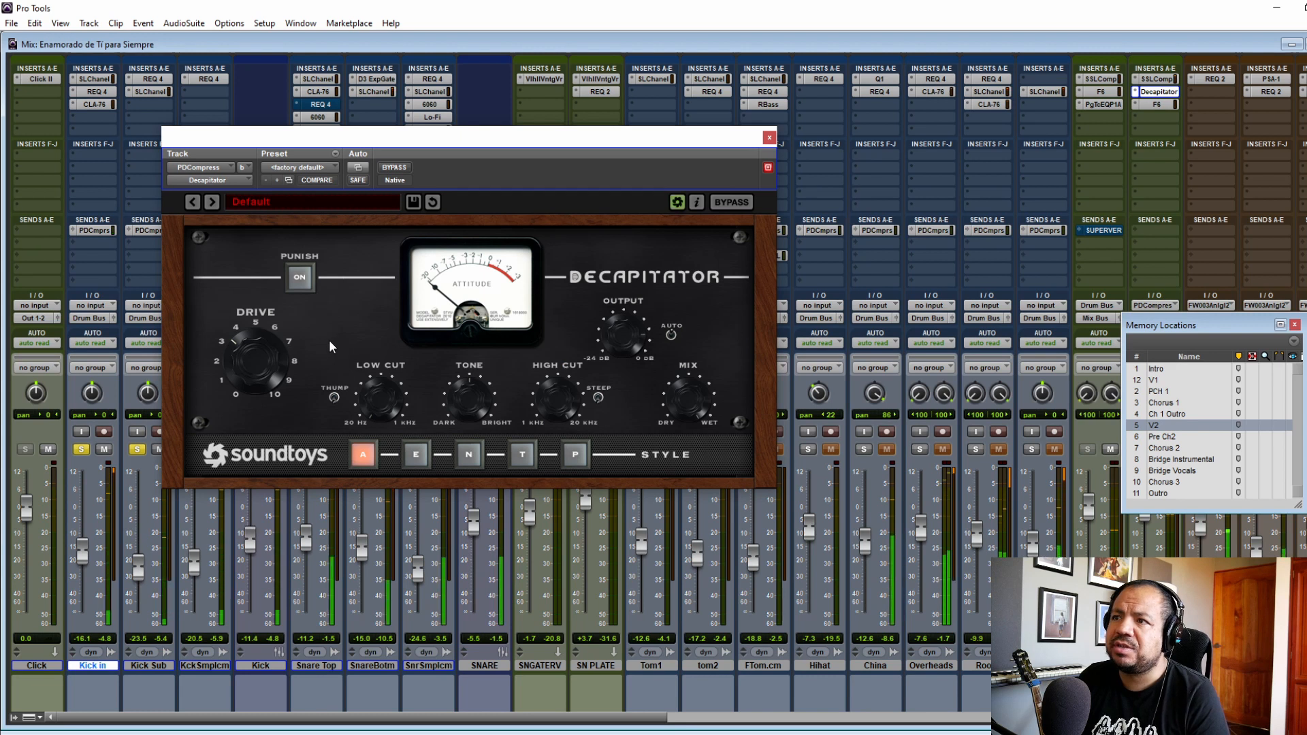
left_click(769, 137)
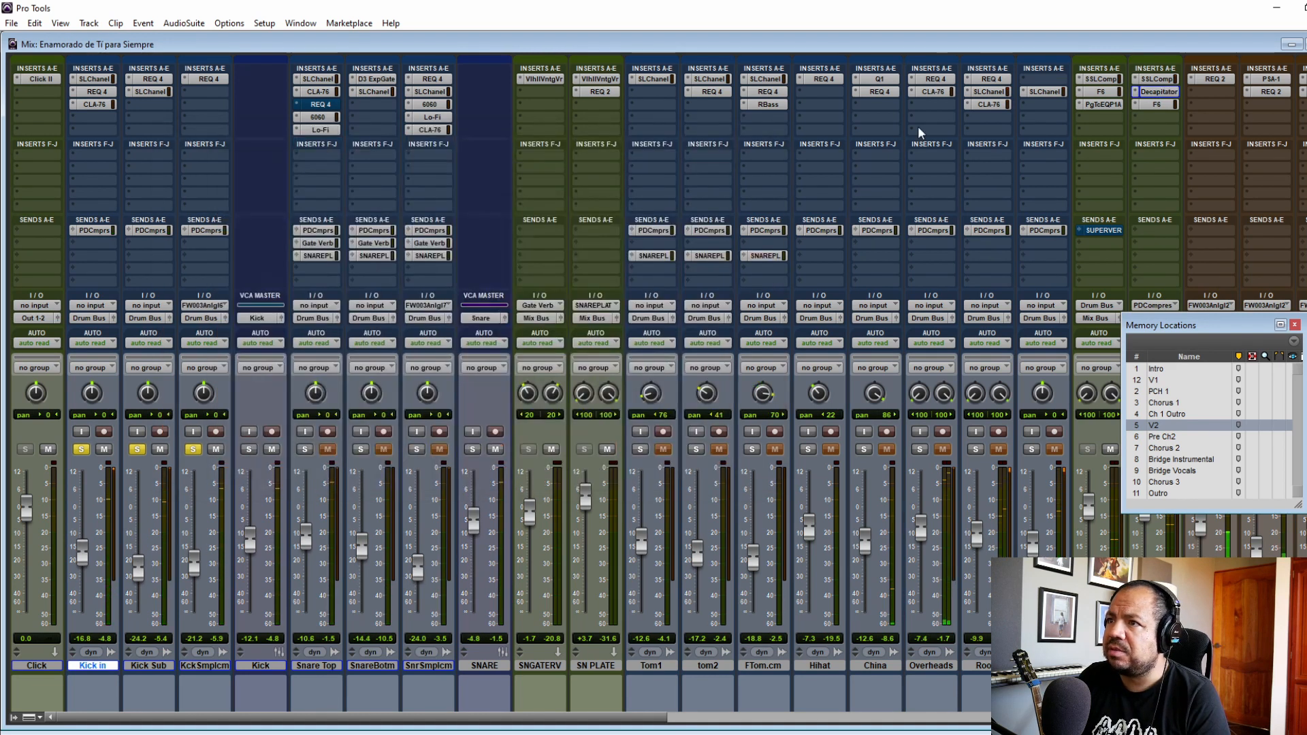
left_click(1151, 103)
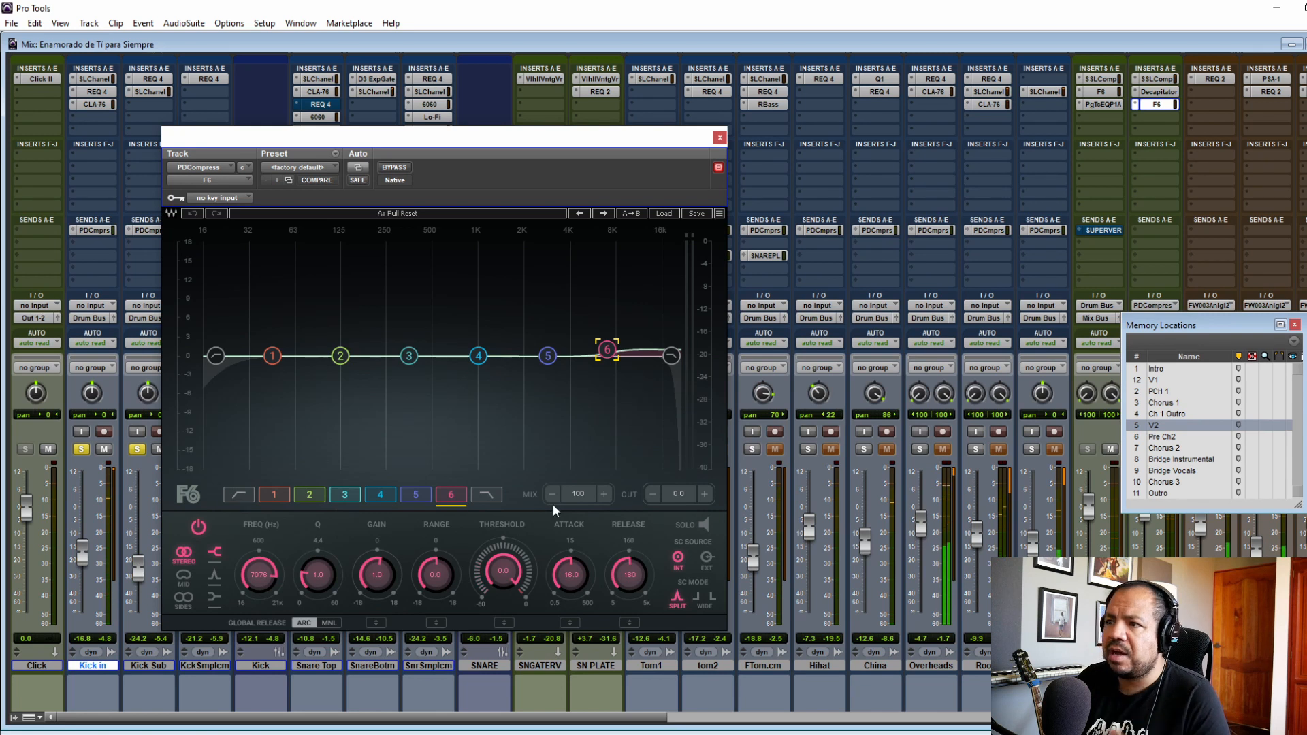
left_click(720, 138)
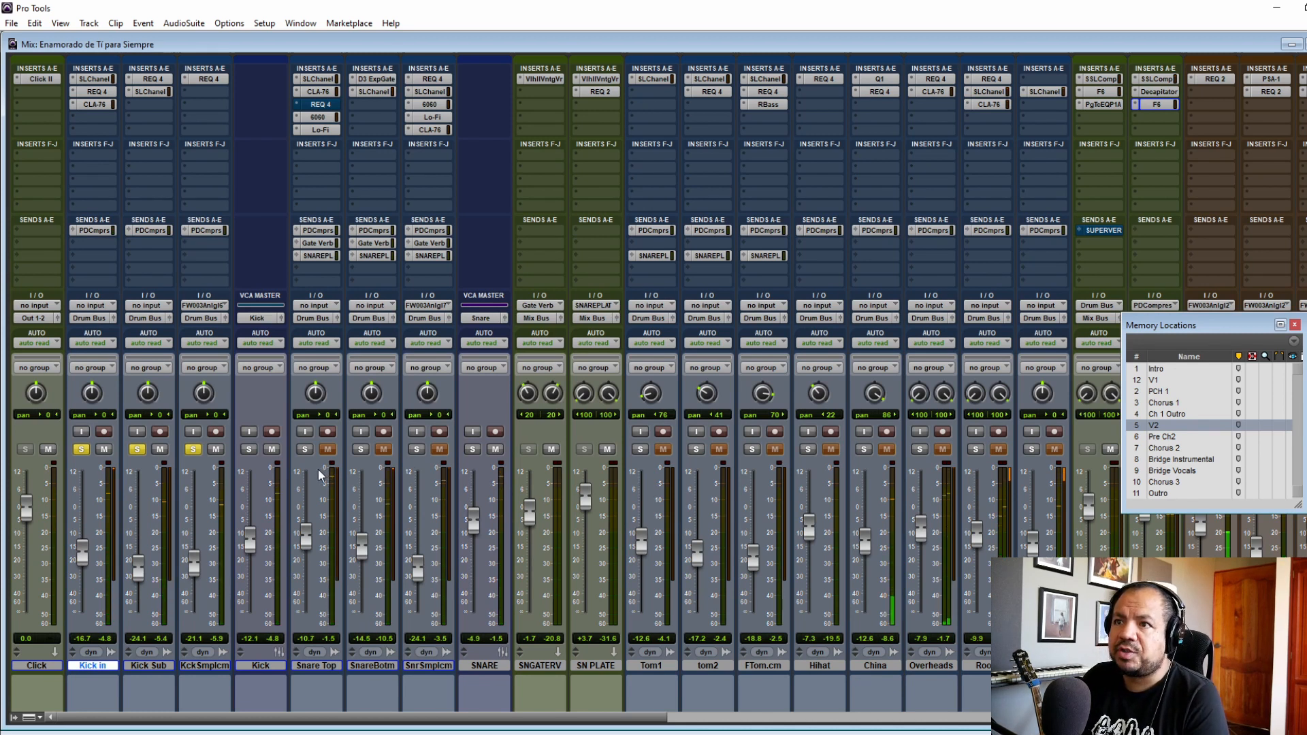
Step: Solo the Snare Top track and bypass all of its inserts
left_click(304, 449)
left_click_drag(317, 97, 317, 185)
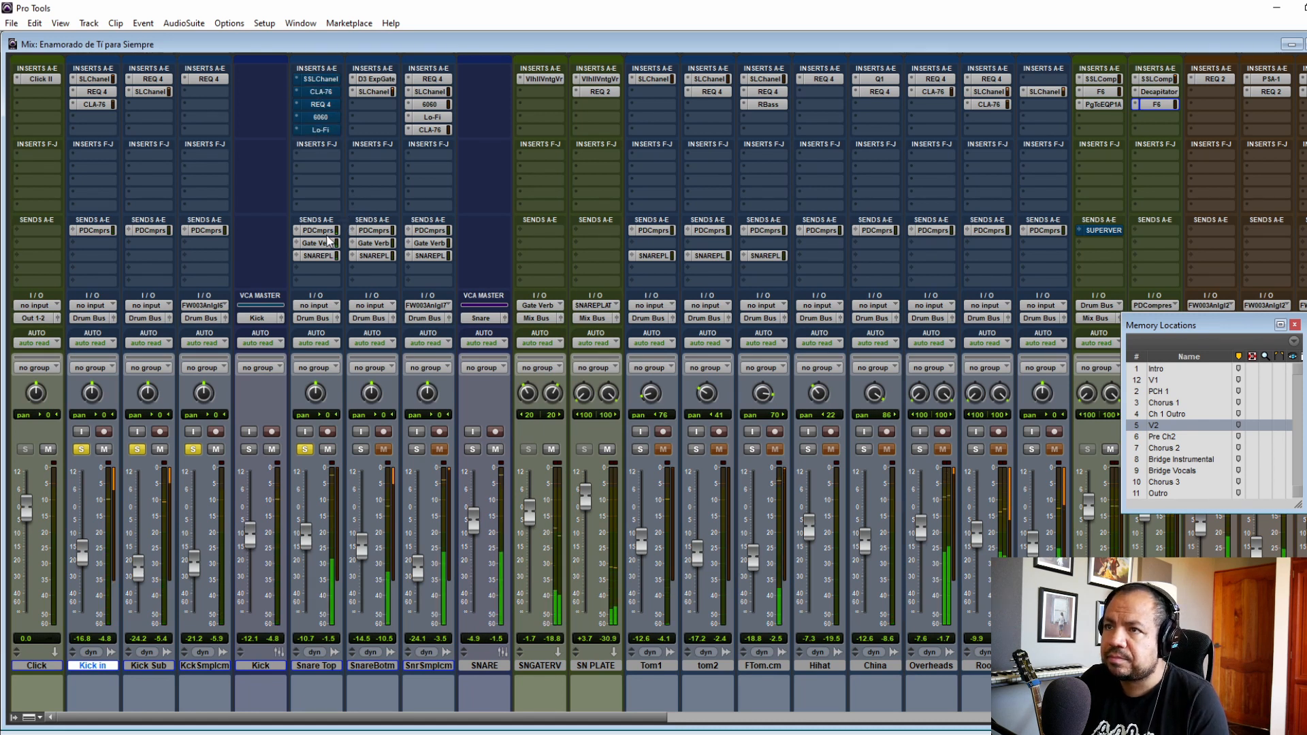
Step: Activate the SSLChannel plug-in on the Snare Top track and toggle its gate, closing the plug-in window
left_click(320, 79)
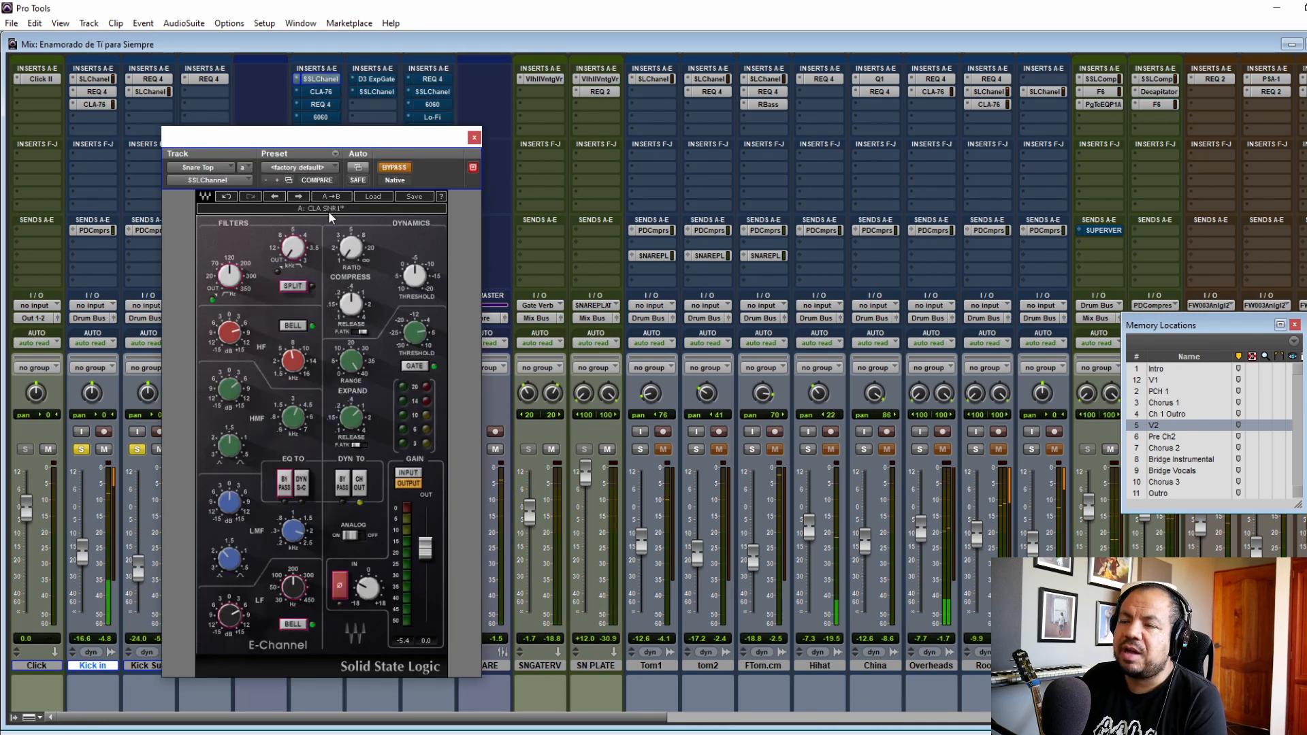
left_click(395, 167)
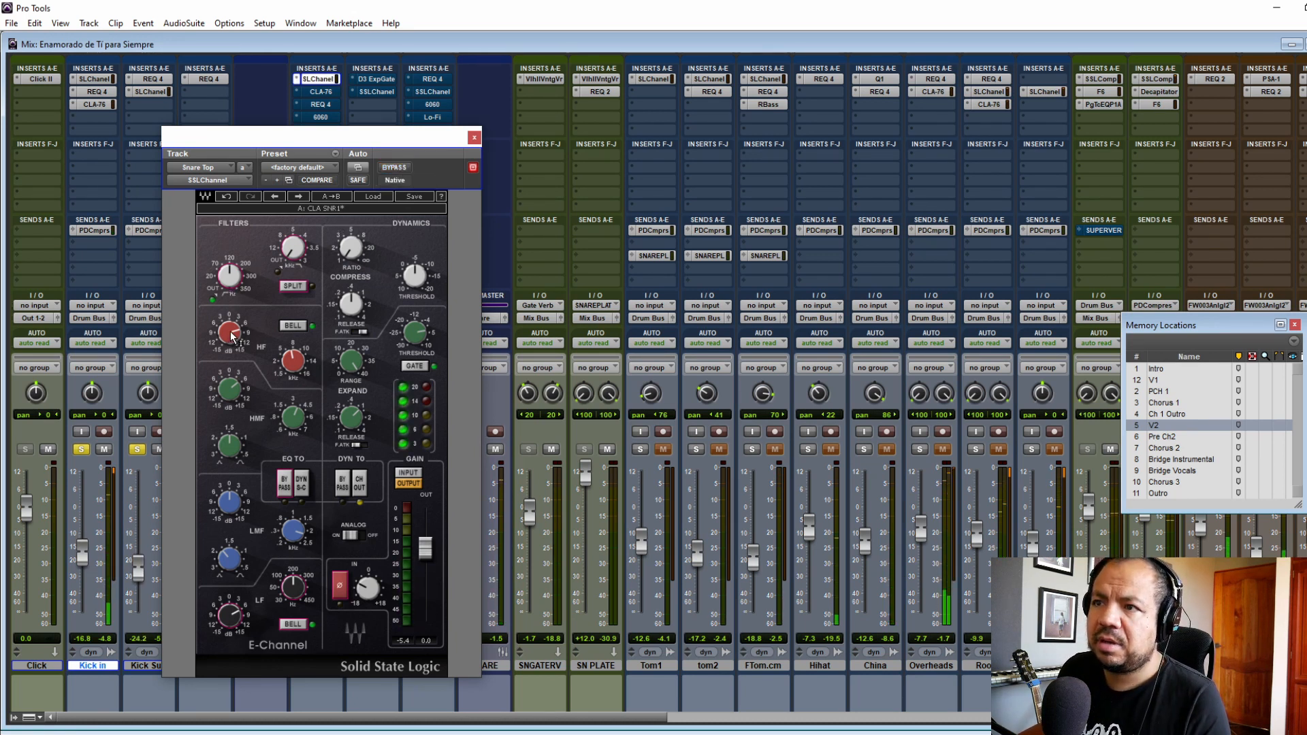
mouse_move(235, 337)
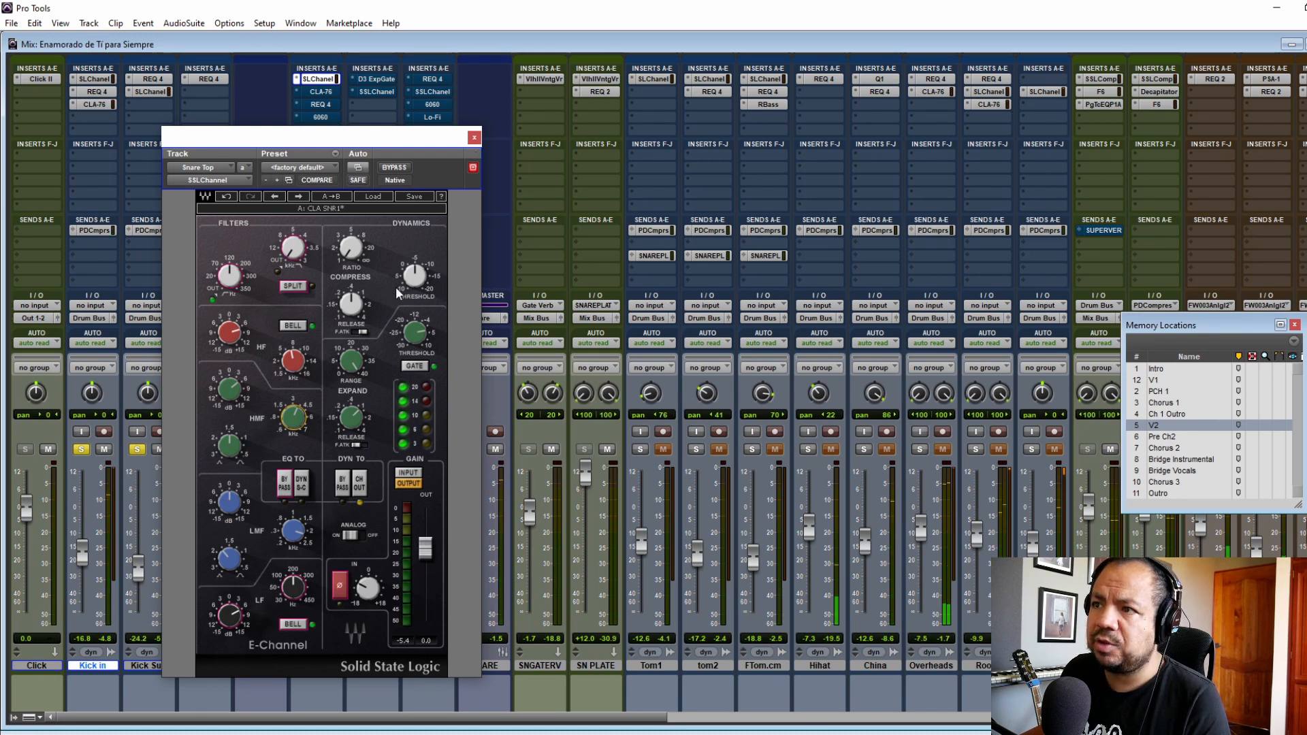
left_click(421, 370)
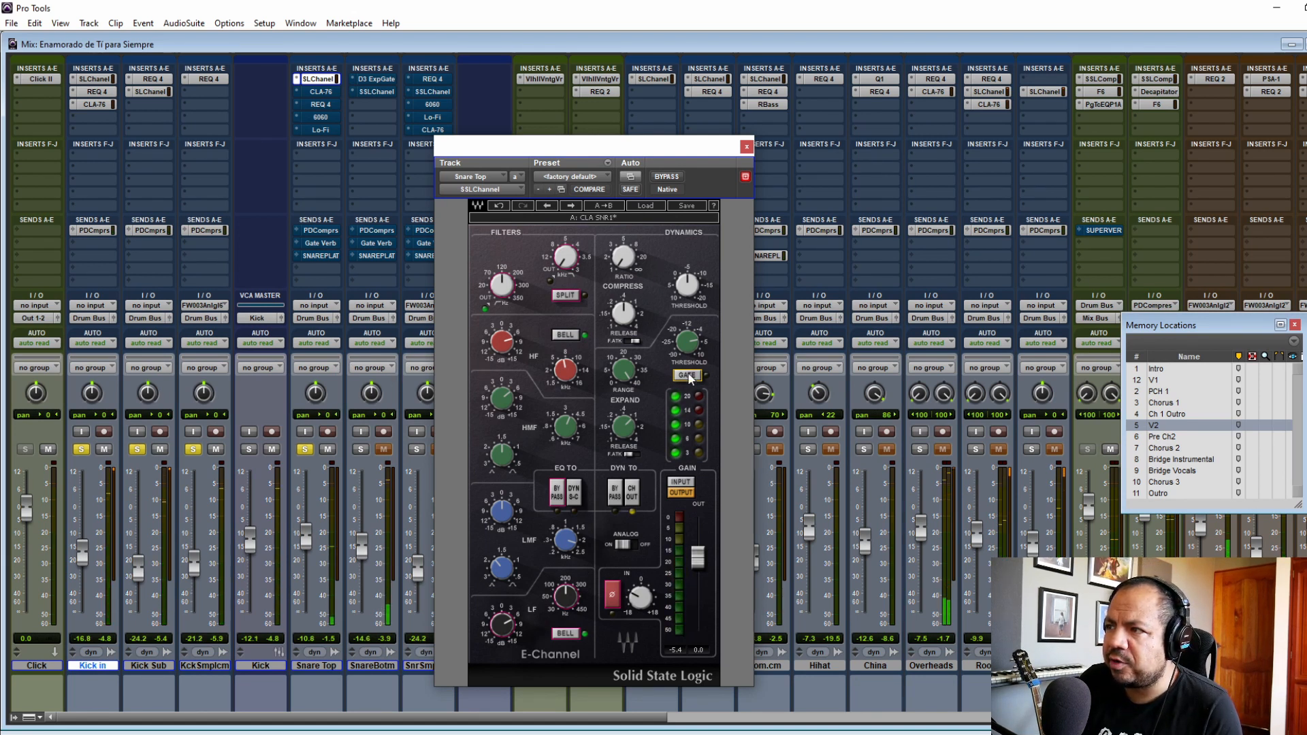
left_click(746, 147)
Step: Activate the CLA-76 compressor on the Snare Top track and inspect its REQ 4 equalizer, leaving the equalizer bypassed
left_click(321, 91)
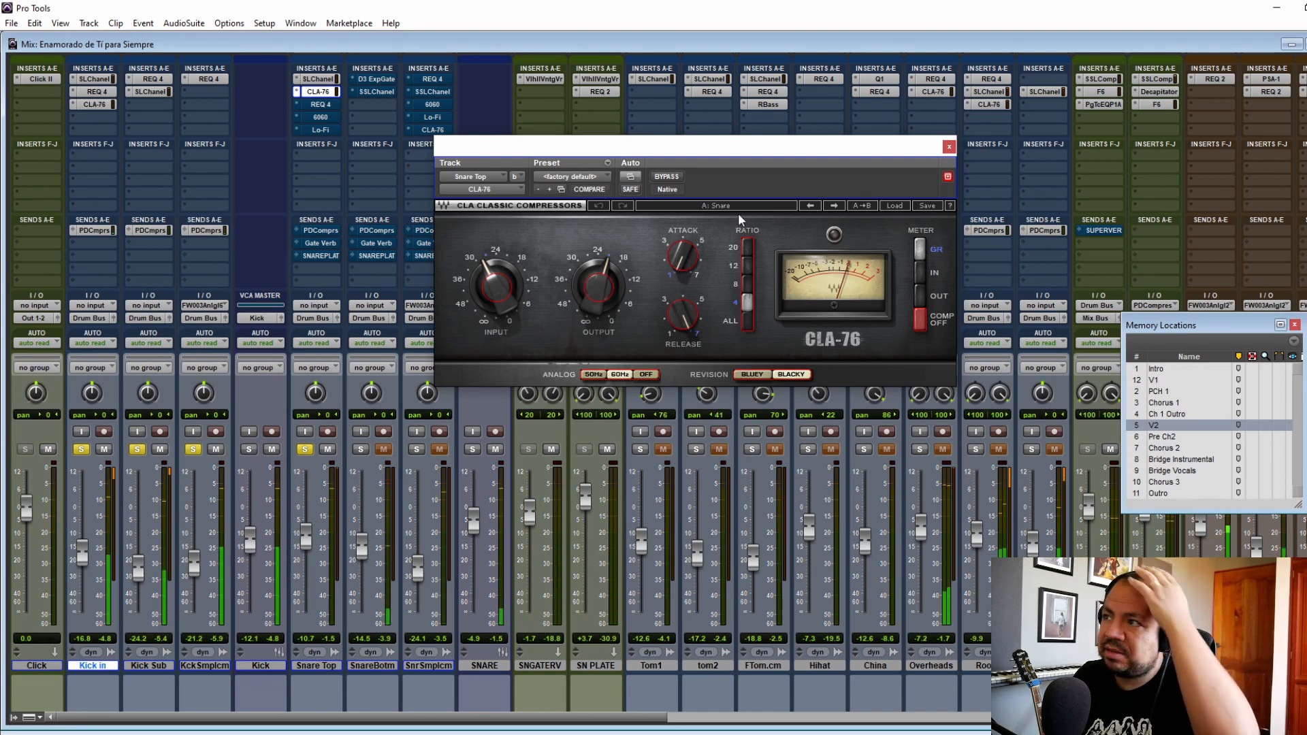
left_click(950, 146)
left_click(321, 113)
left_click(322, 105)
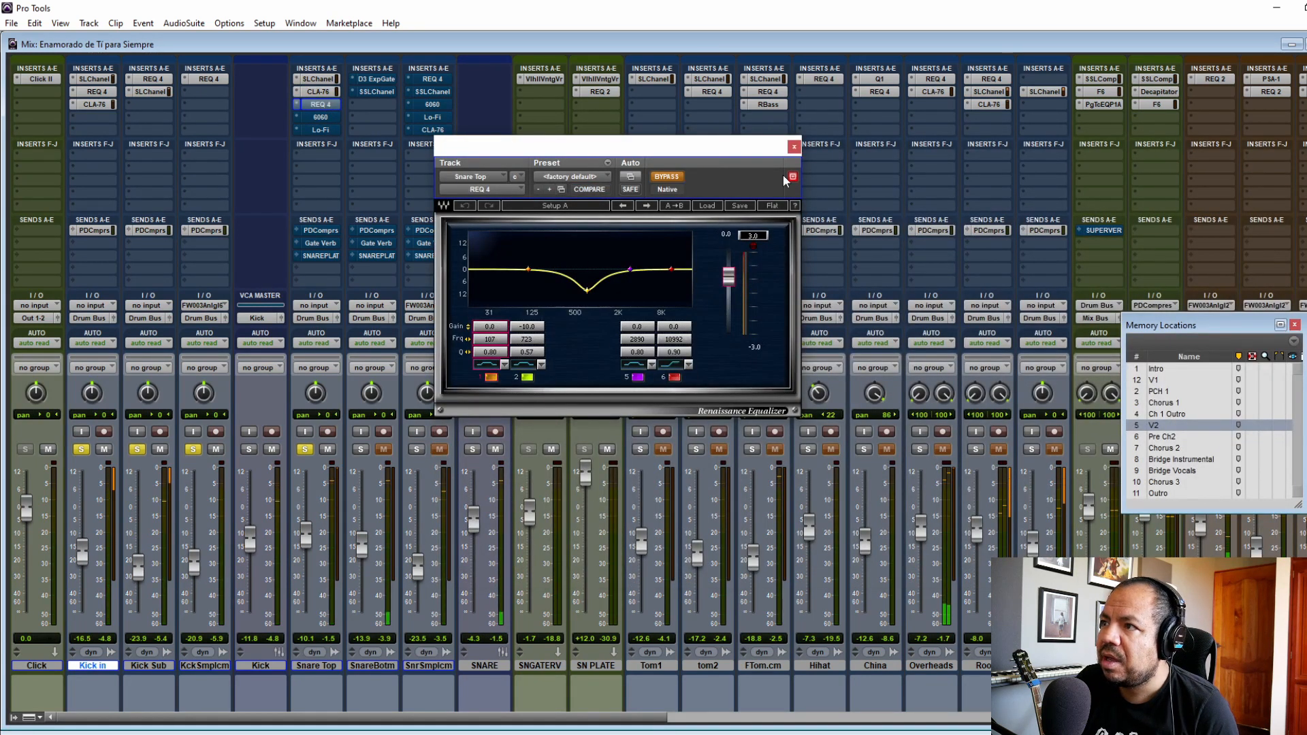
left_click(794, 146)
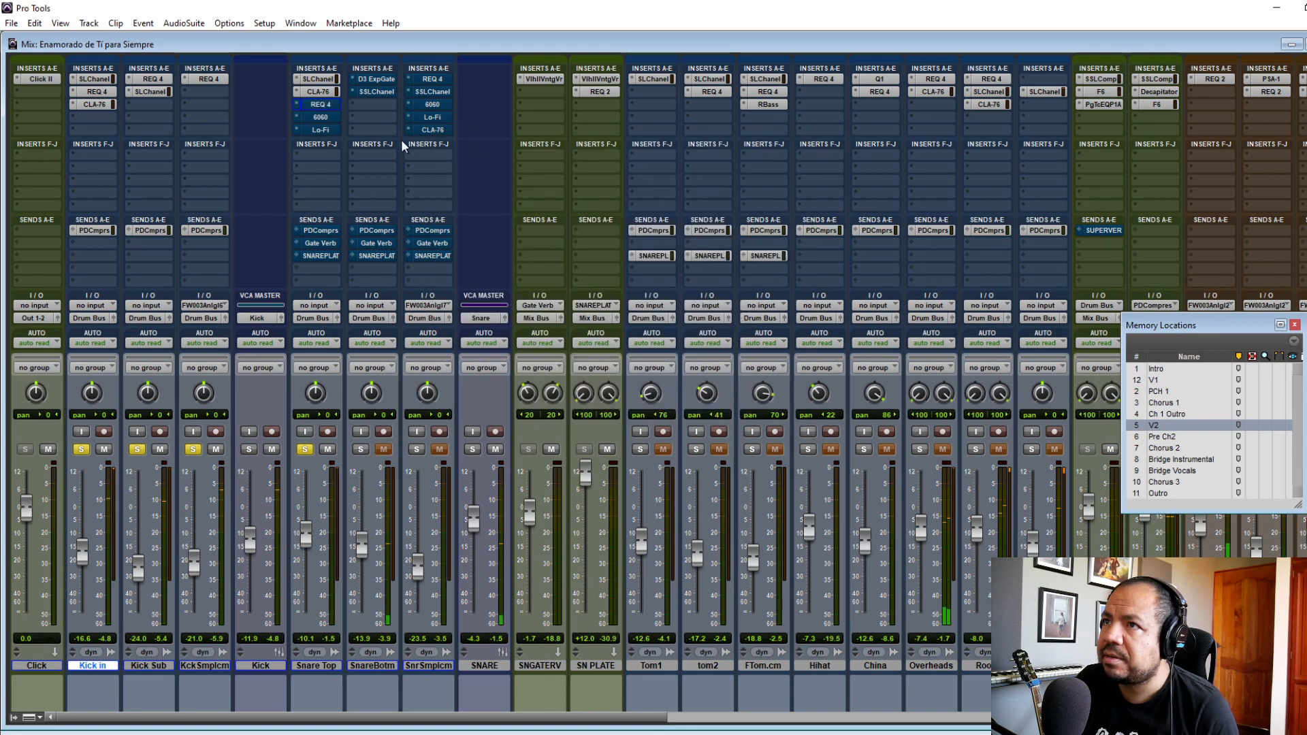
Step: Activate the 6060 Ultimate MC and Lo-Fi plug-ins on the Snare Top track, closing each plug-in window
left_click(320, 118)
left_click_drag(795, 150, 512, 204)
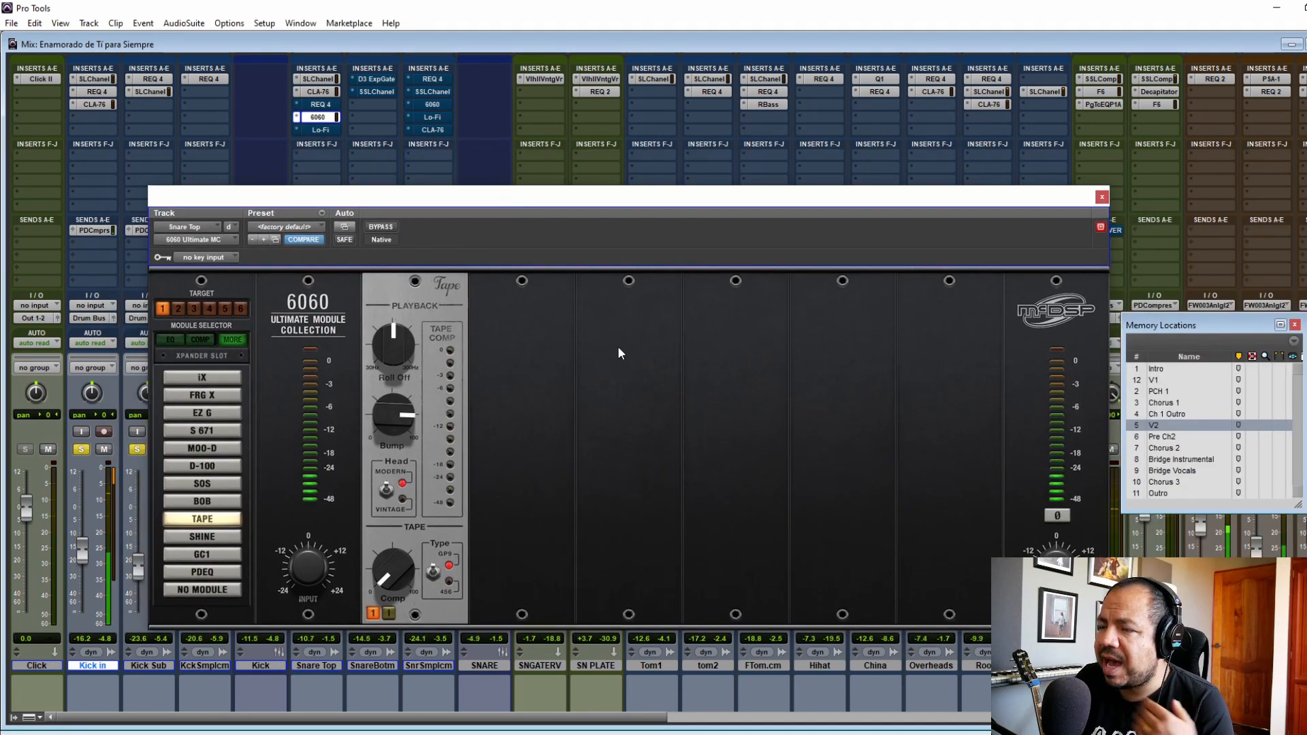
left_click(386, 227)
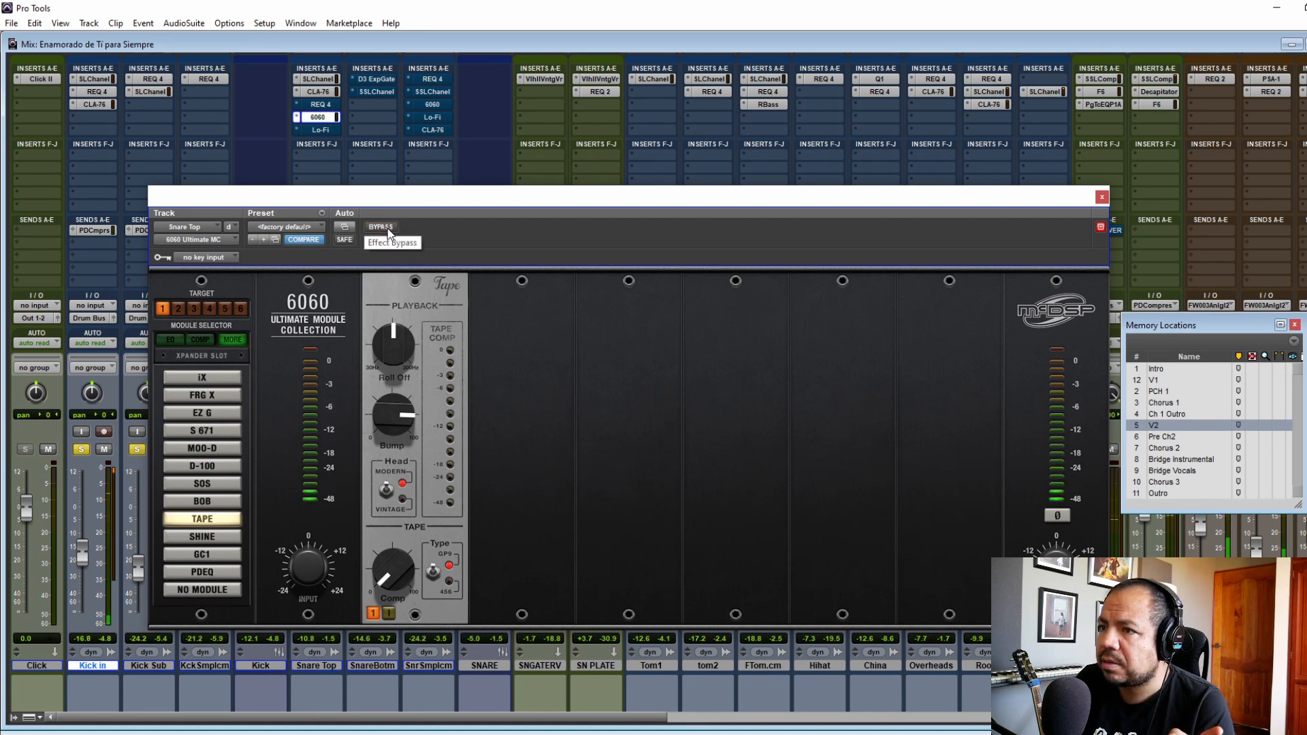
left_click(1101, 198)
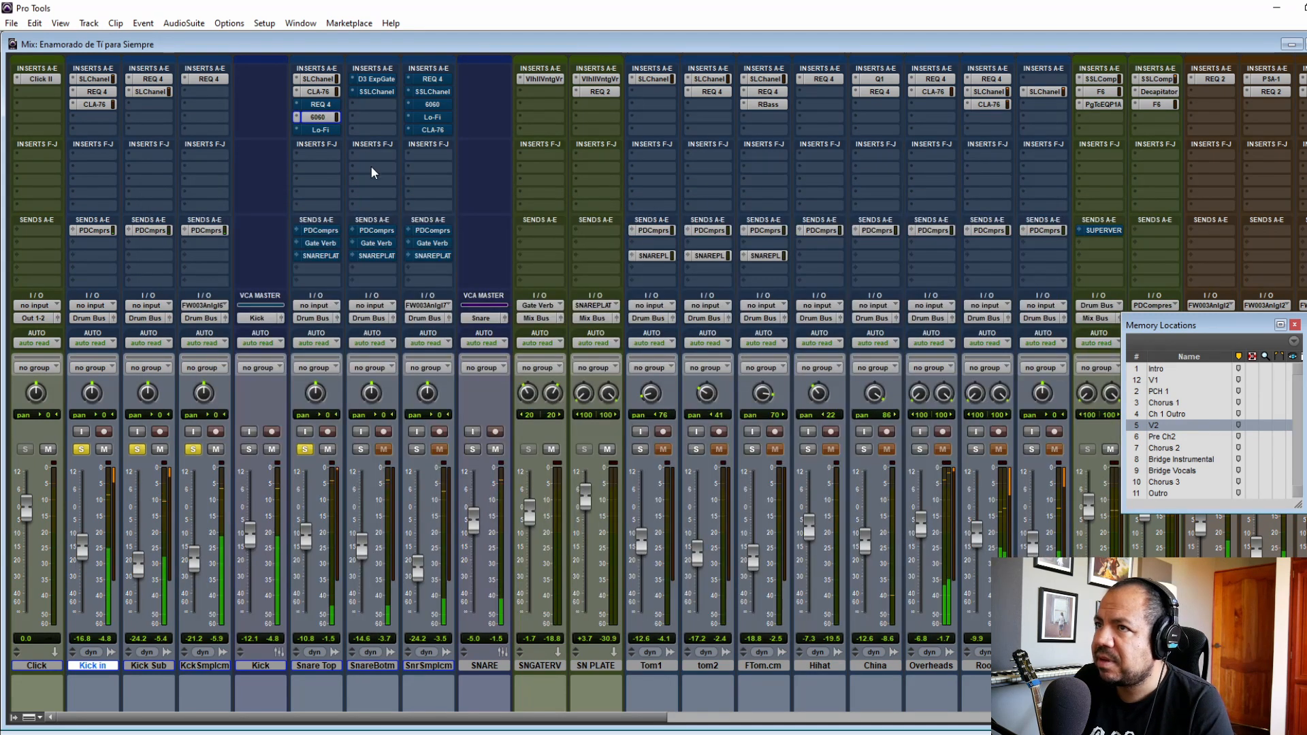
left_click(320, 130)
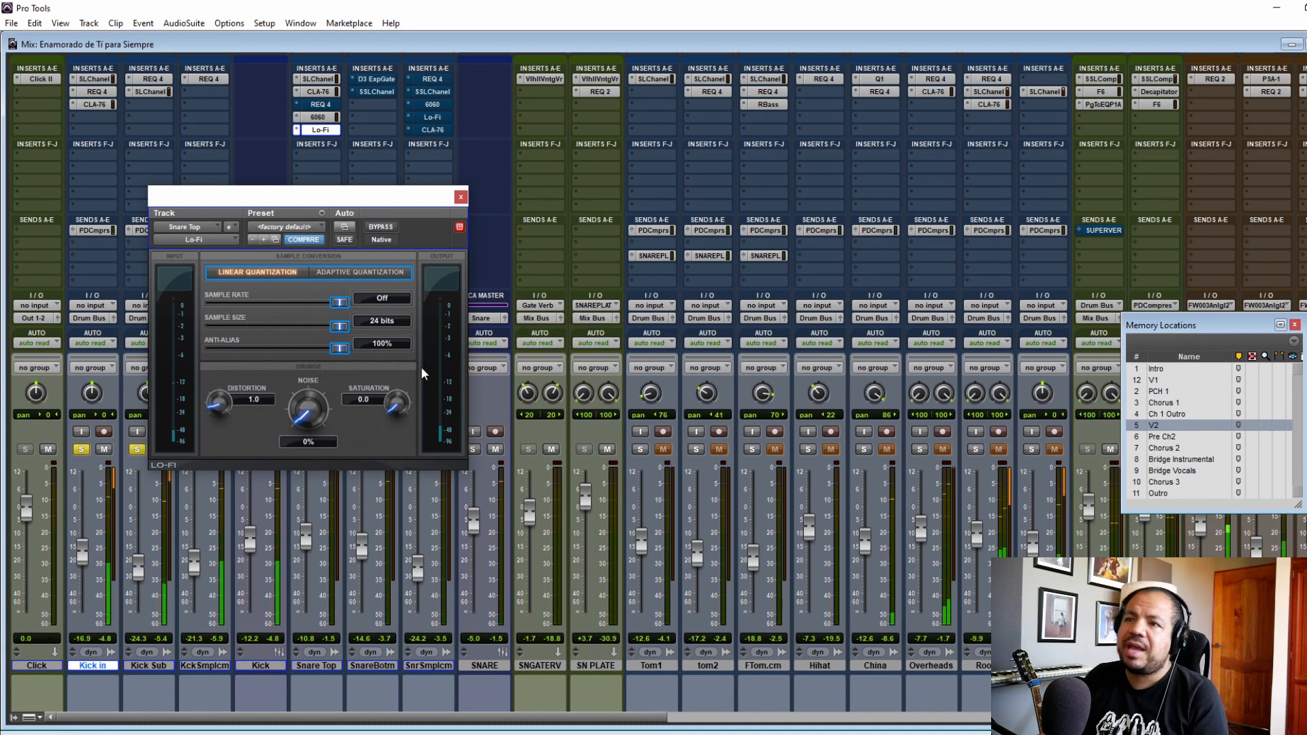
left_click(461, 197)
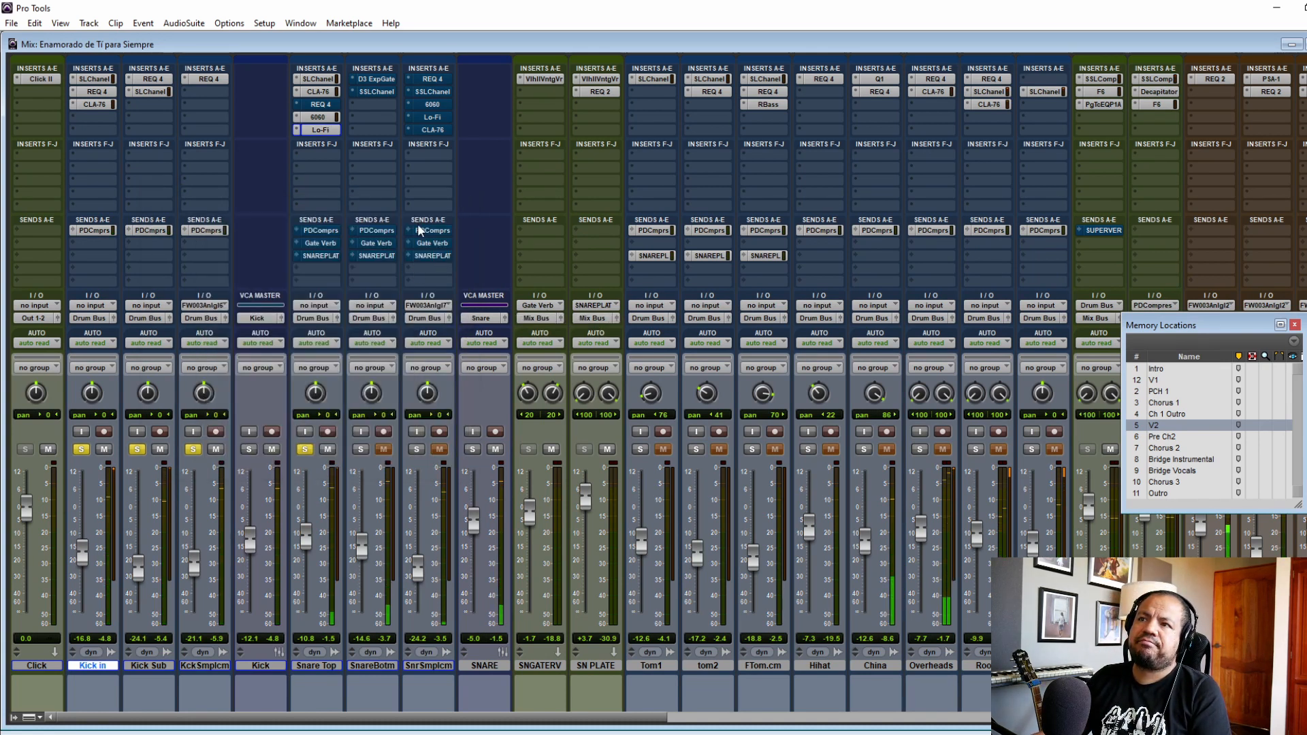
Step: Activate the Snare Top track's reverb sends and inspect ValhallaVintageVerb on the SNGATERV and SN PLATE tracks
left_click(325, 245, "ctrl")
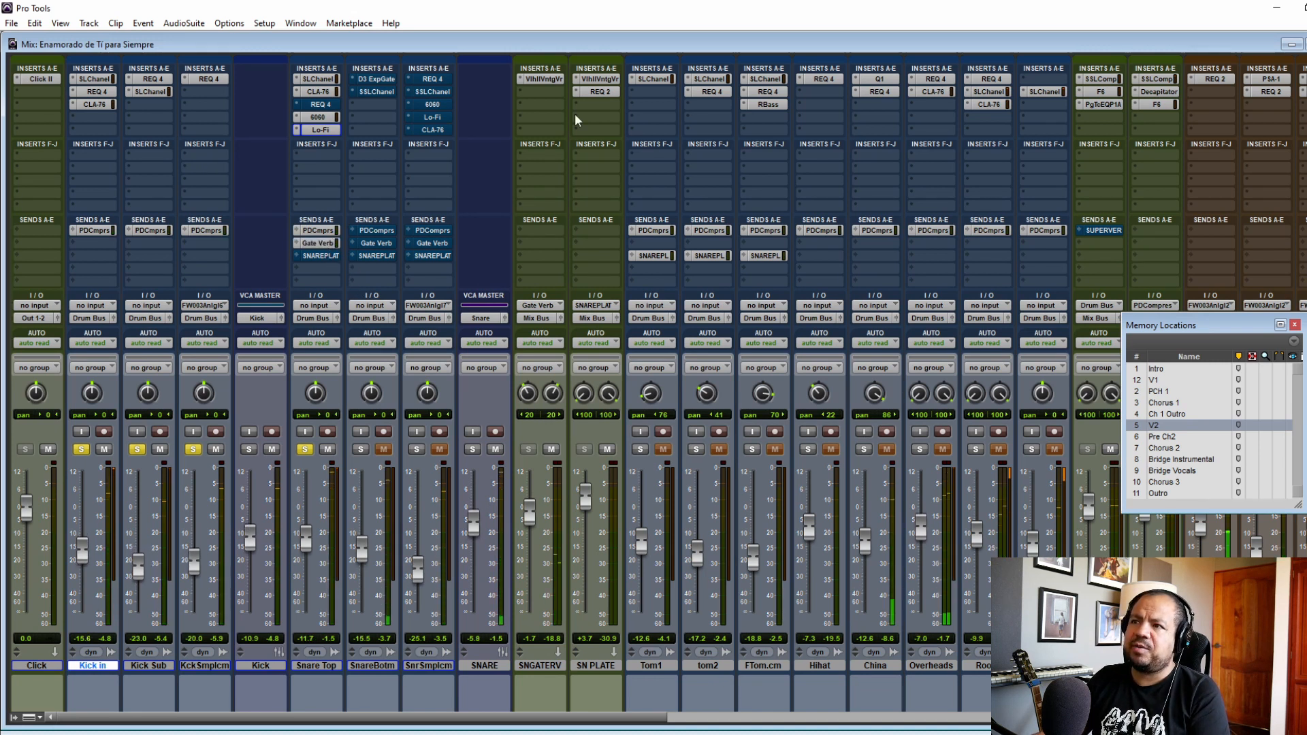
left_click(544, 78)
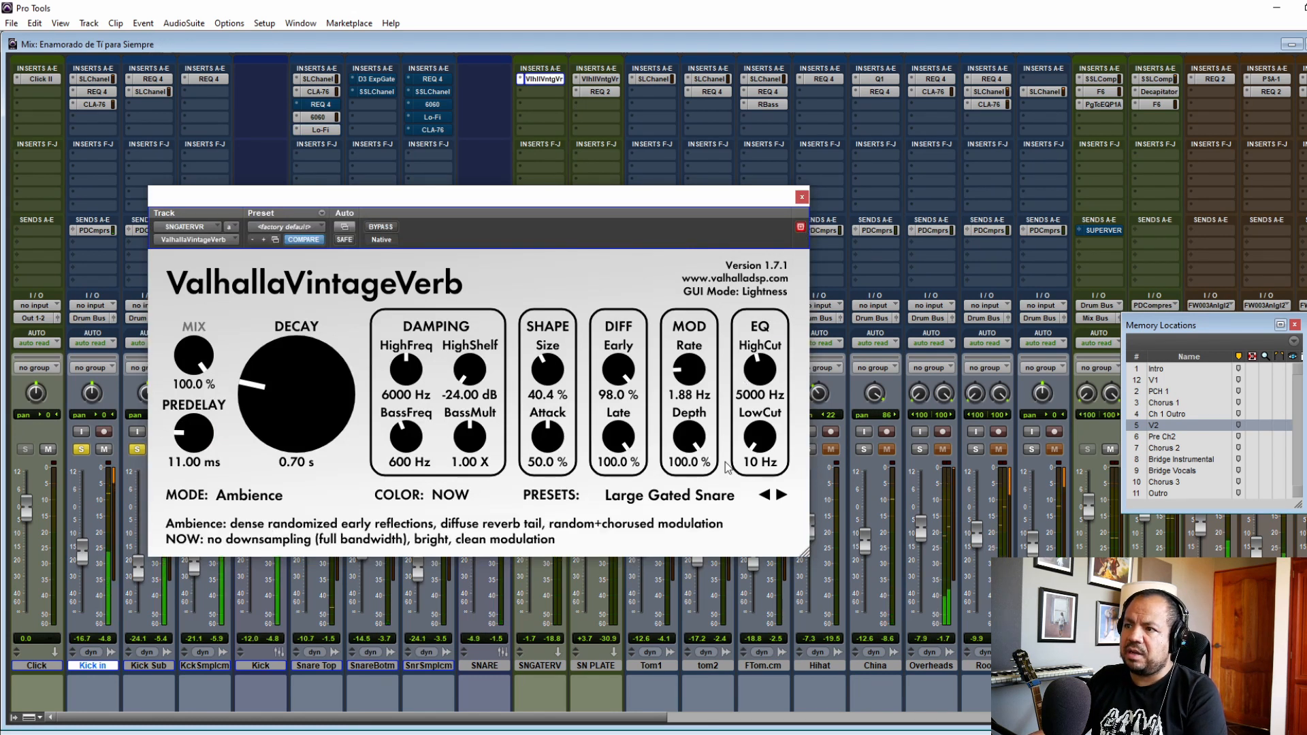
left_click(802, 197)
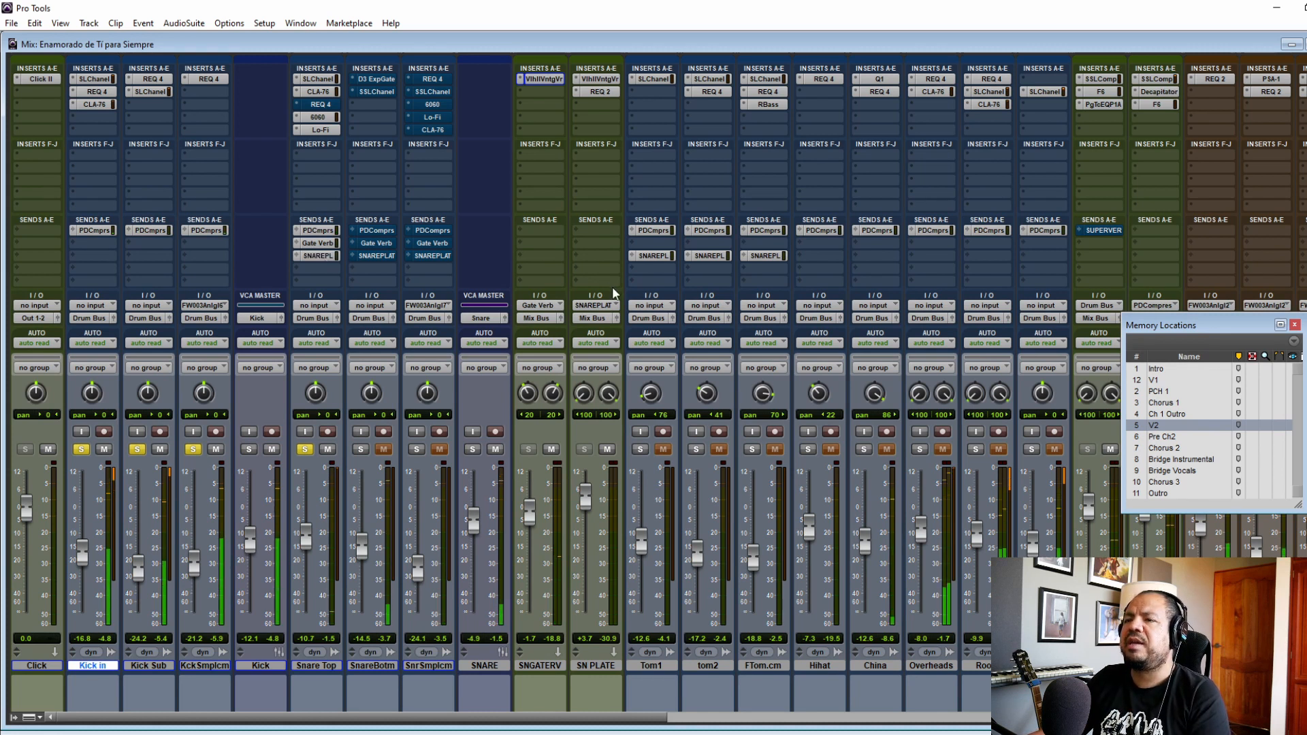
left_click(600, 79)
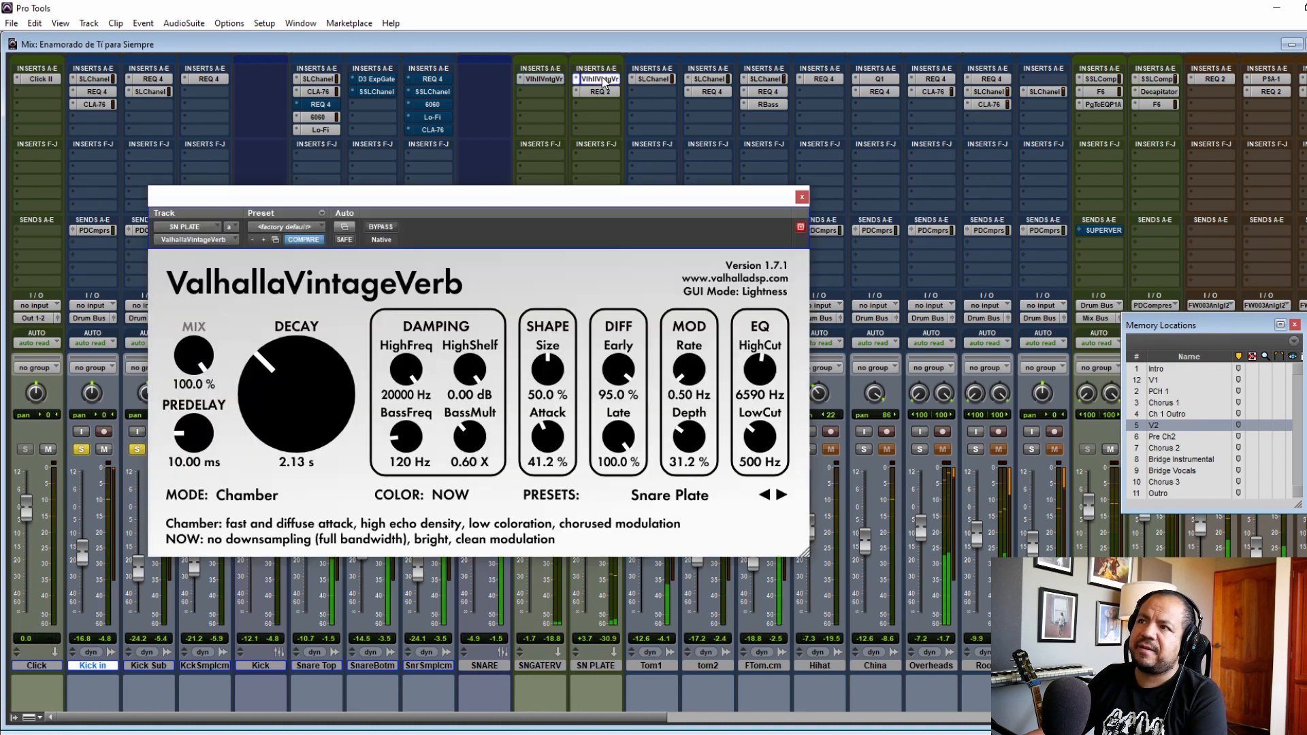
left_click(802, 197)
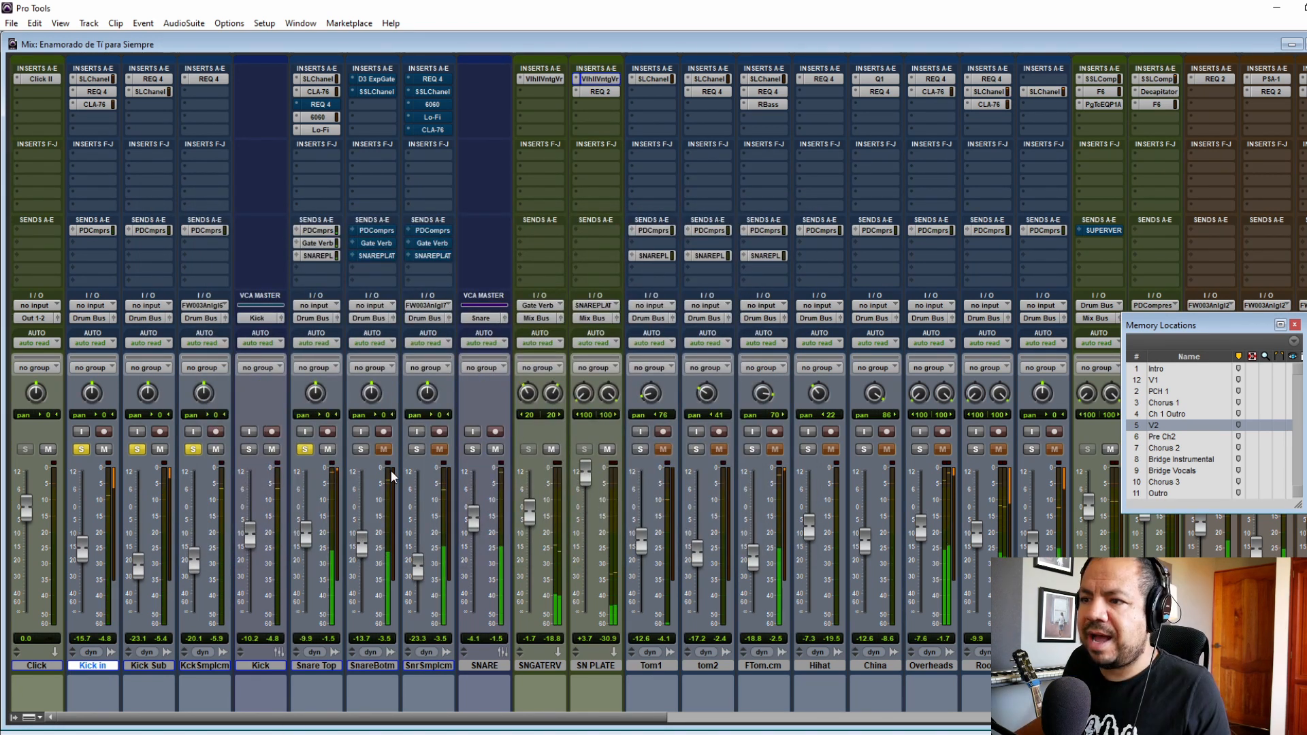
Step: Solo the Snare Bottom track and activate its Dyn3 Expander/Gate while playing from the V1 marker
left_click(361, 450)
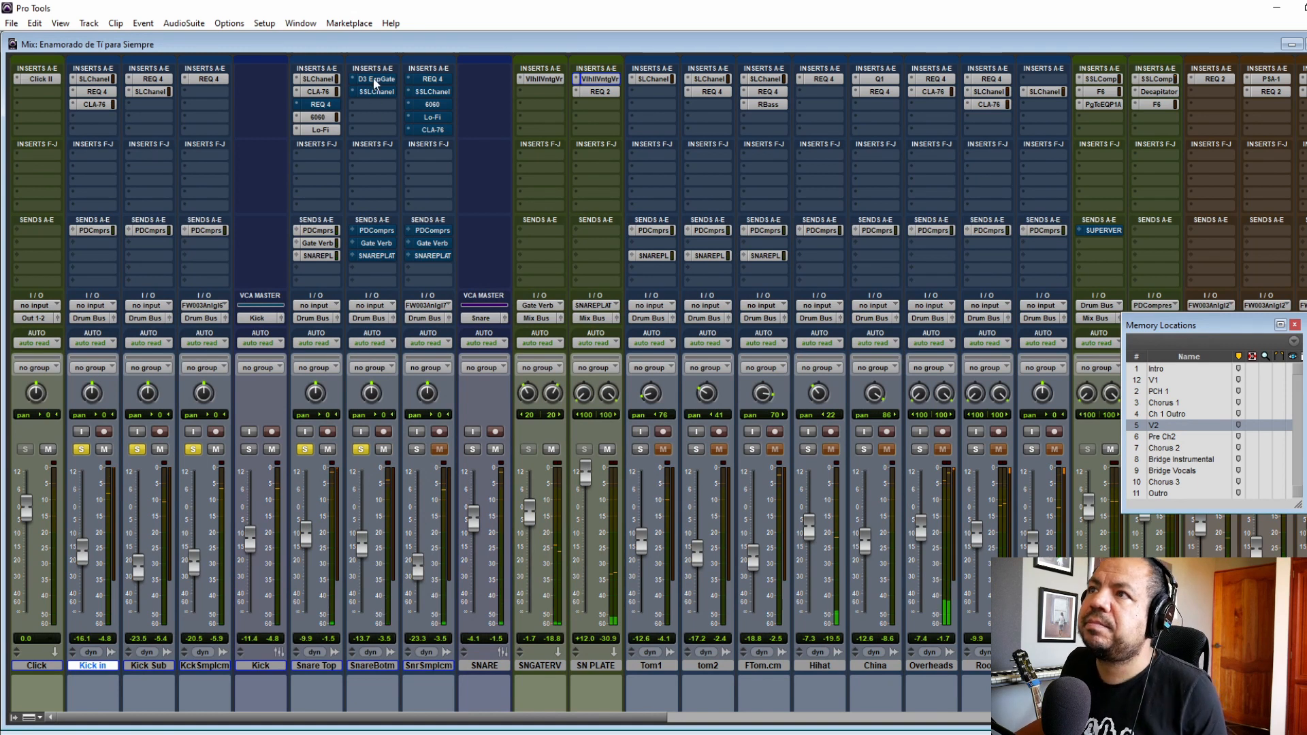
left_click(375, 79)
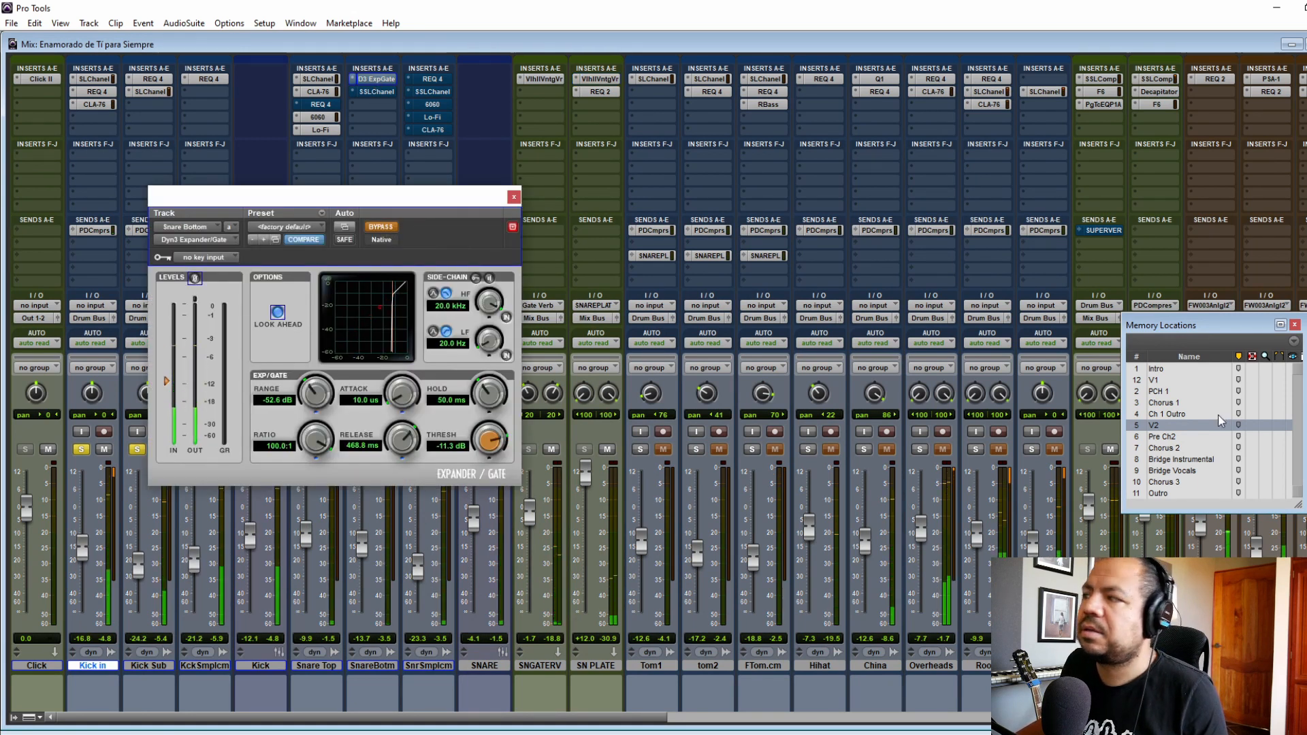
left_click(1198, 380)
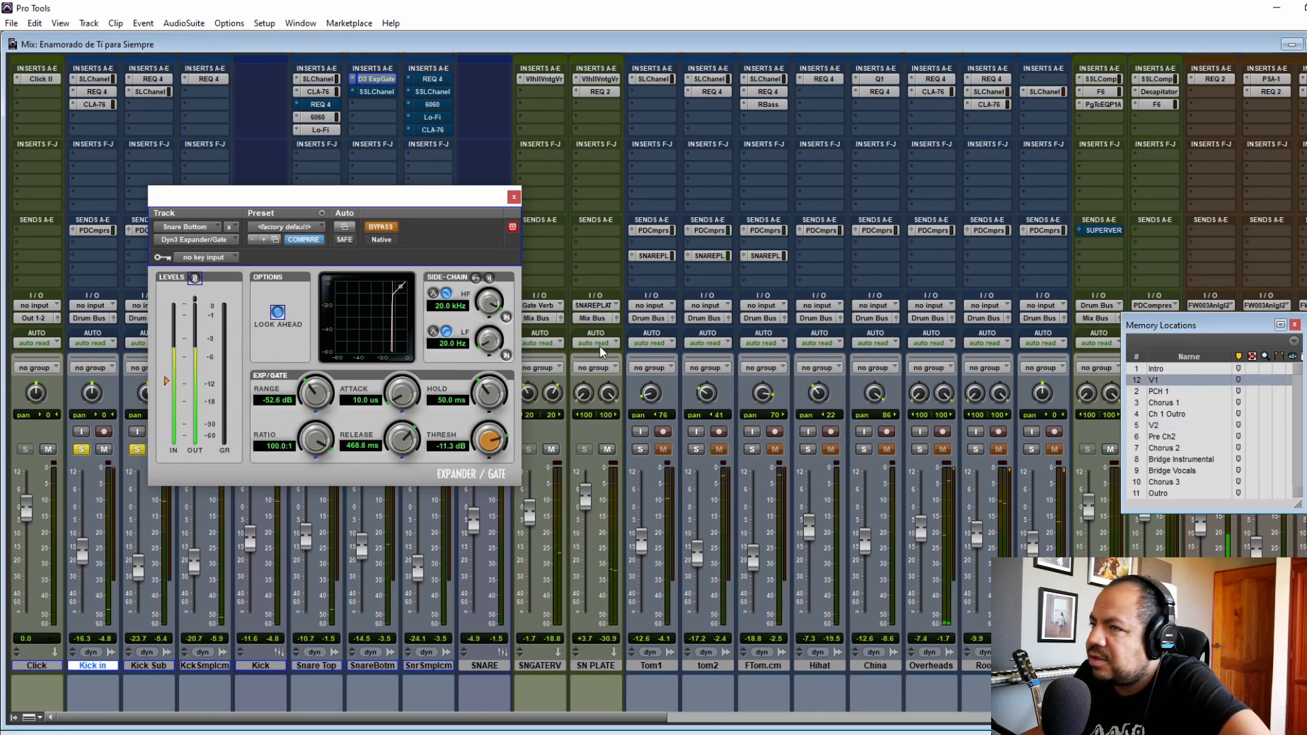
left_click(380, 227)
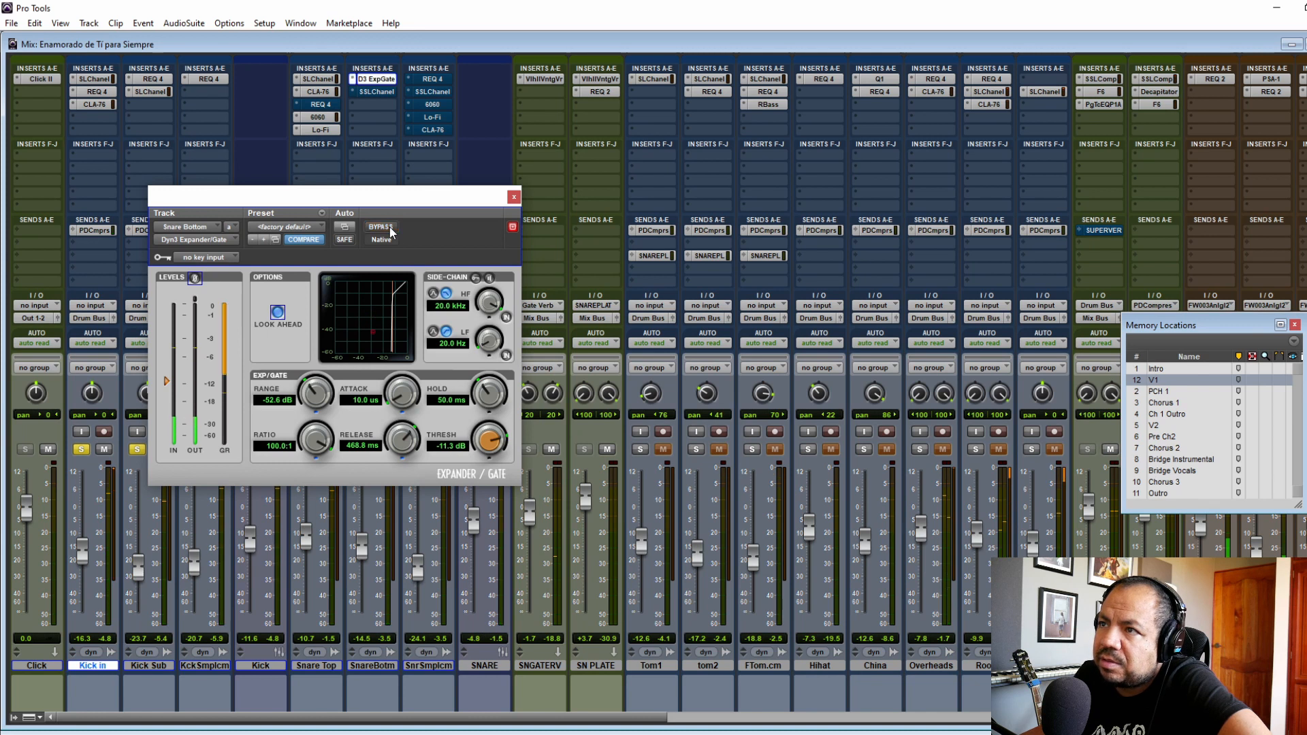
left_click(513, 198)
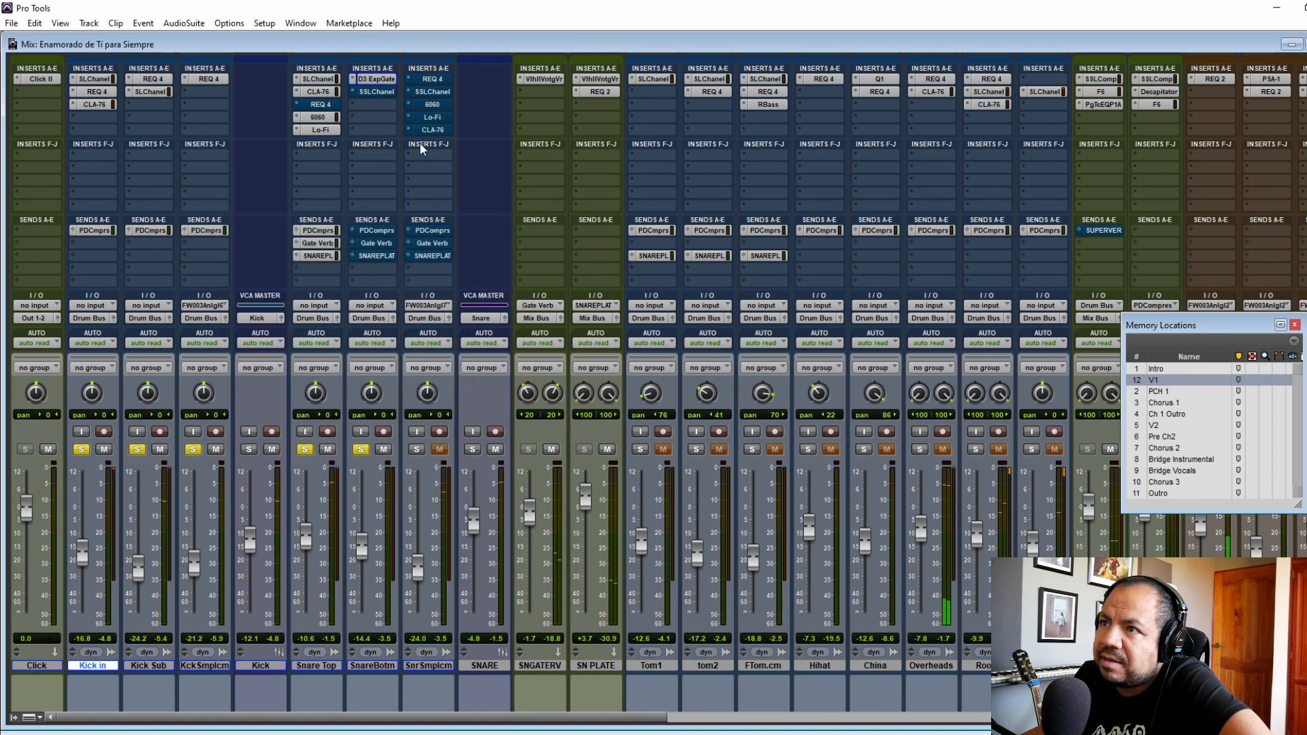
Step: Activate the SSLChannel plug-in on the Snare Bottom track, review its settings and close its window
left_click(373, 92)
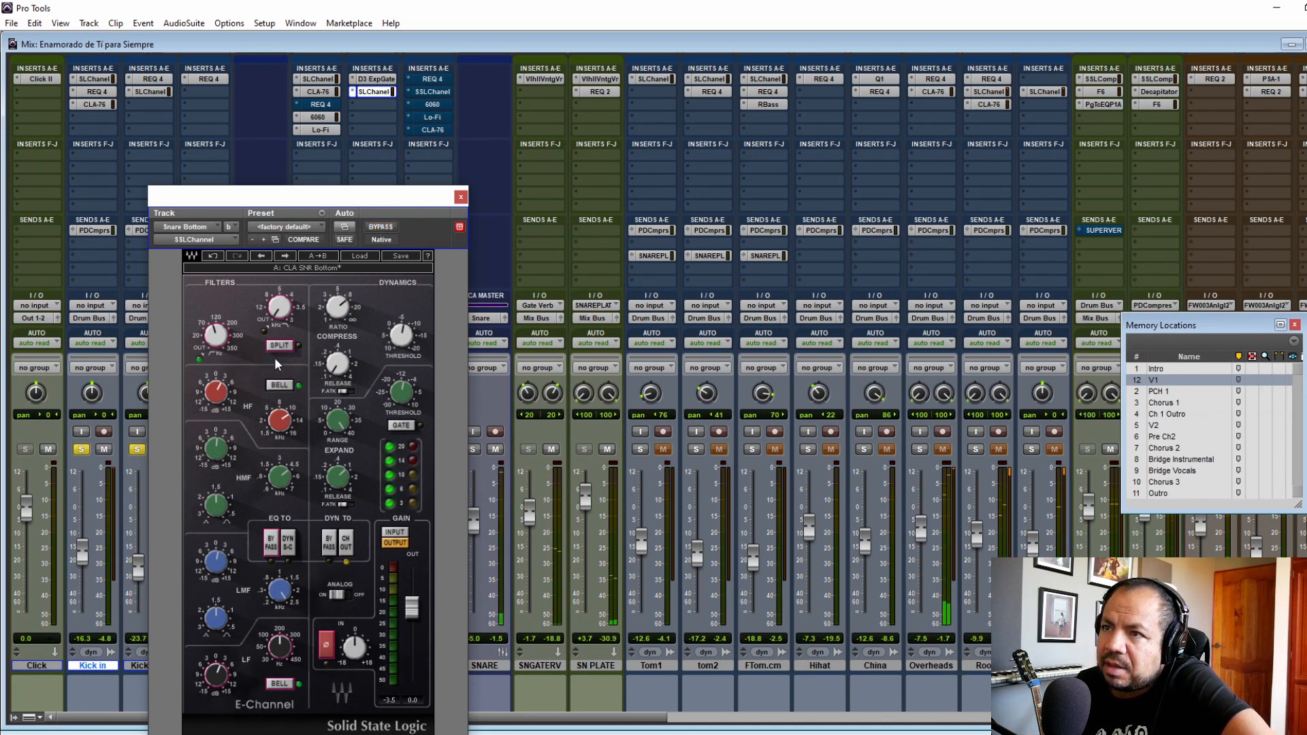
mouse_move(280, 428)
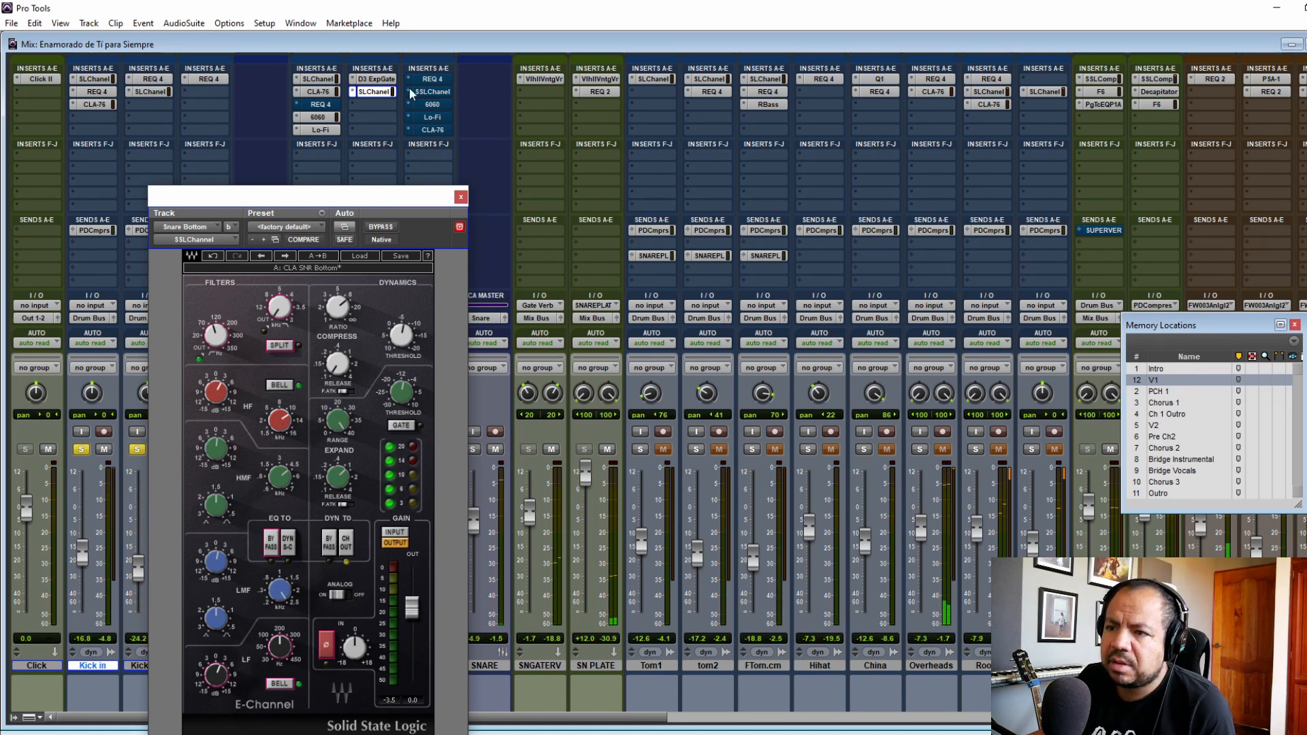
left_click(461, 197)
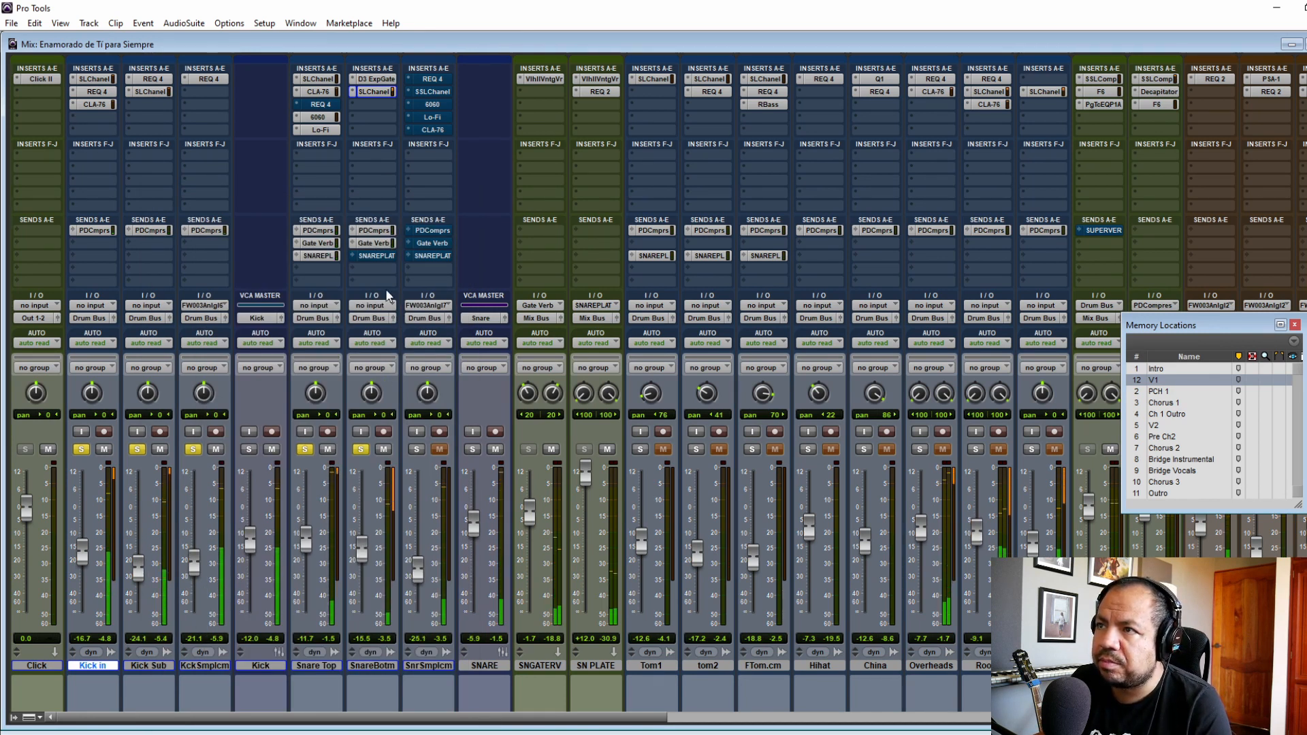
Step: Activate the SnareBotm track's SNAREPLAT send, and solo only the SnrSmplcm track
left_click(374, 257, "ctrl")
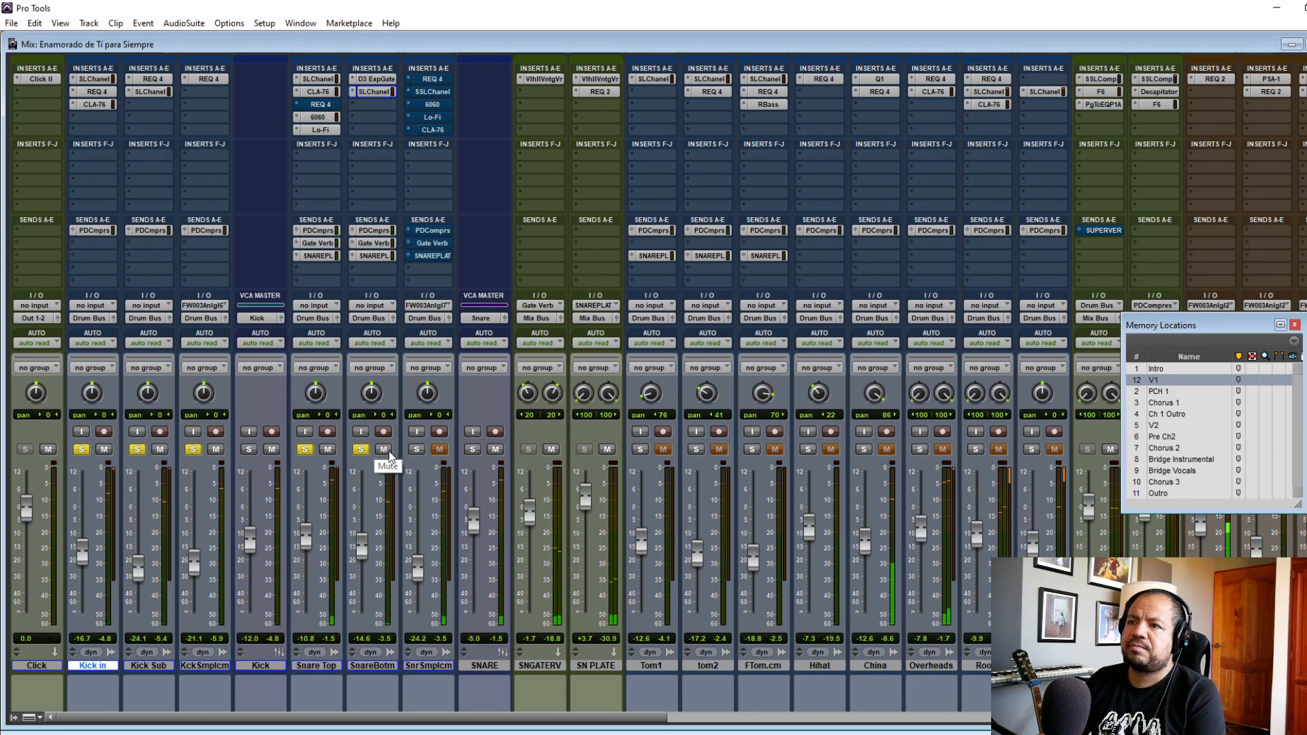
left_click(361, 450, "alt")
left_click(417, 450)
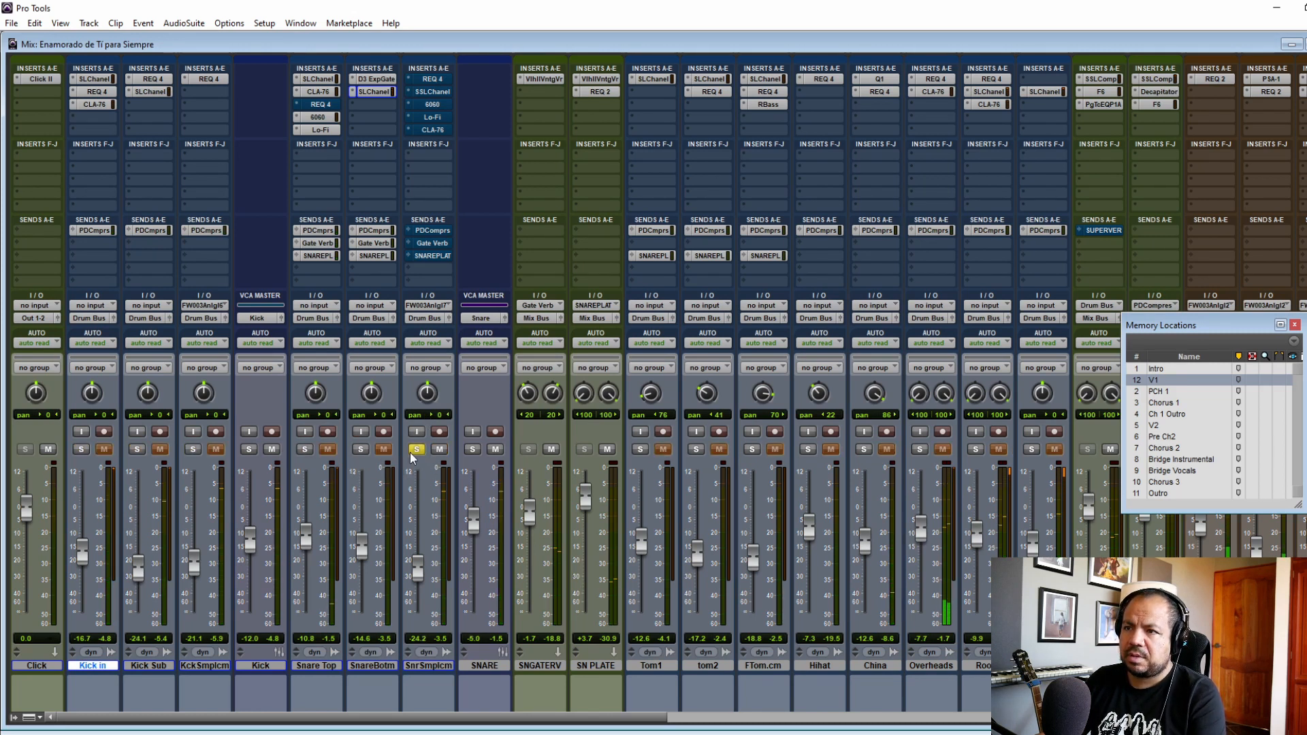
Step: Activate the REQ 4 equalizer on the SnrSmplcm track and close its window
left_click(432, 79)
left_click(381, 227)
left_click(381, 227)
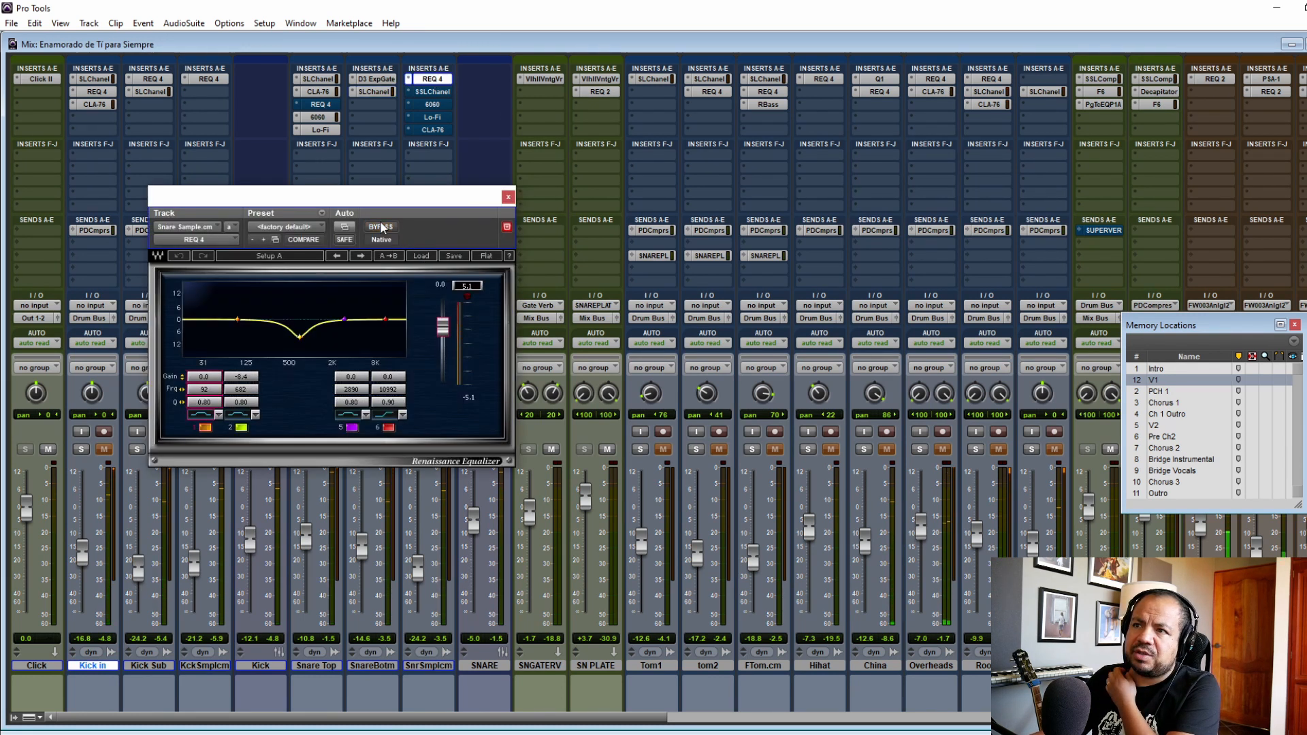
left_click(508, 197)
Step: Review and activate the SSLChannel on the SnrSmplcm track, and activate its 6060, Lo-Fi and CLA-76 plug-ins
left_click(437, 92)
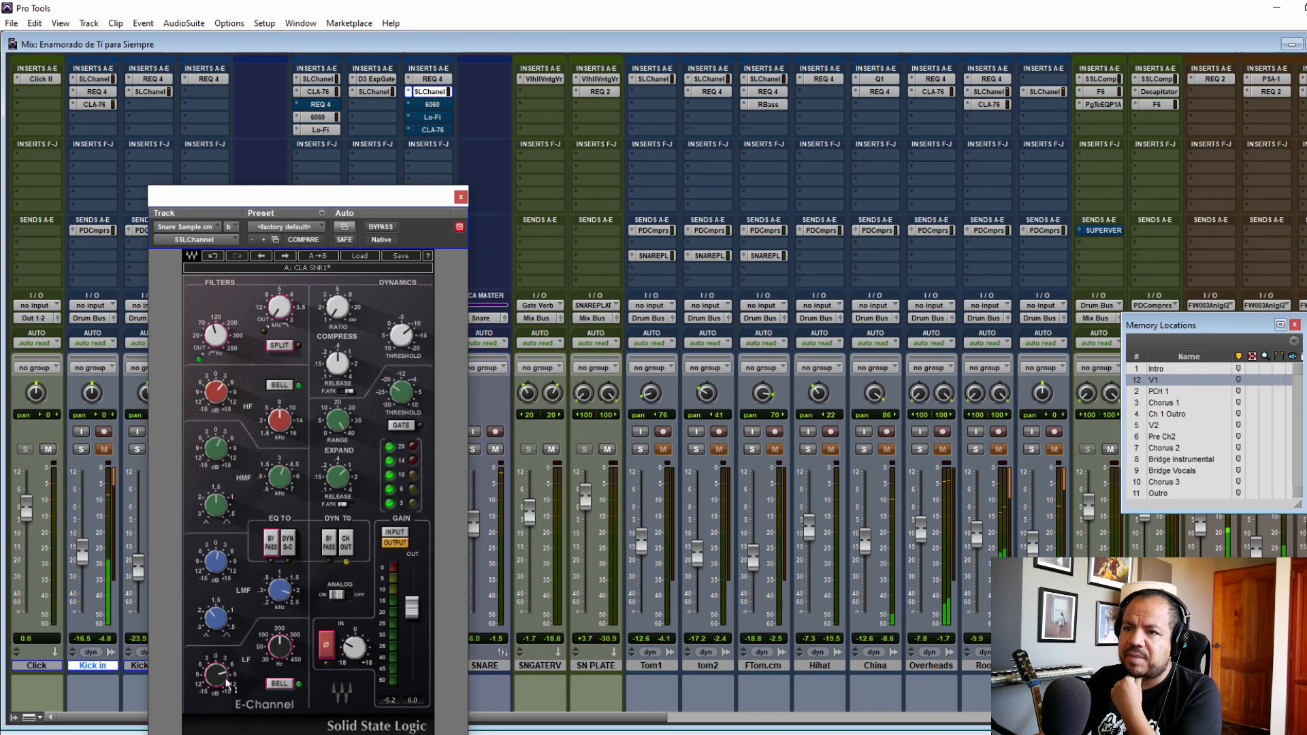
left_click(461, 198)
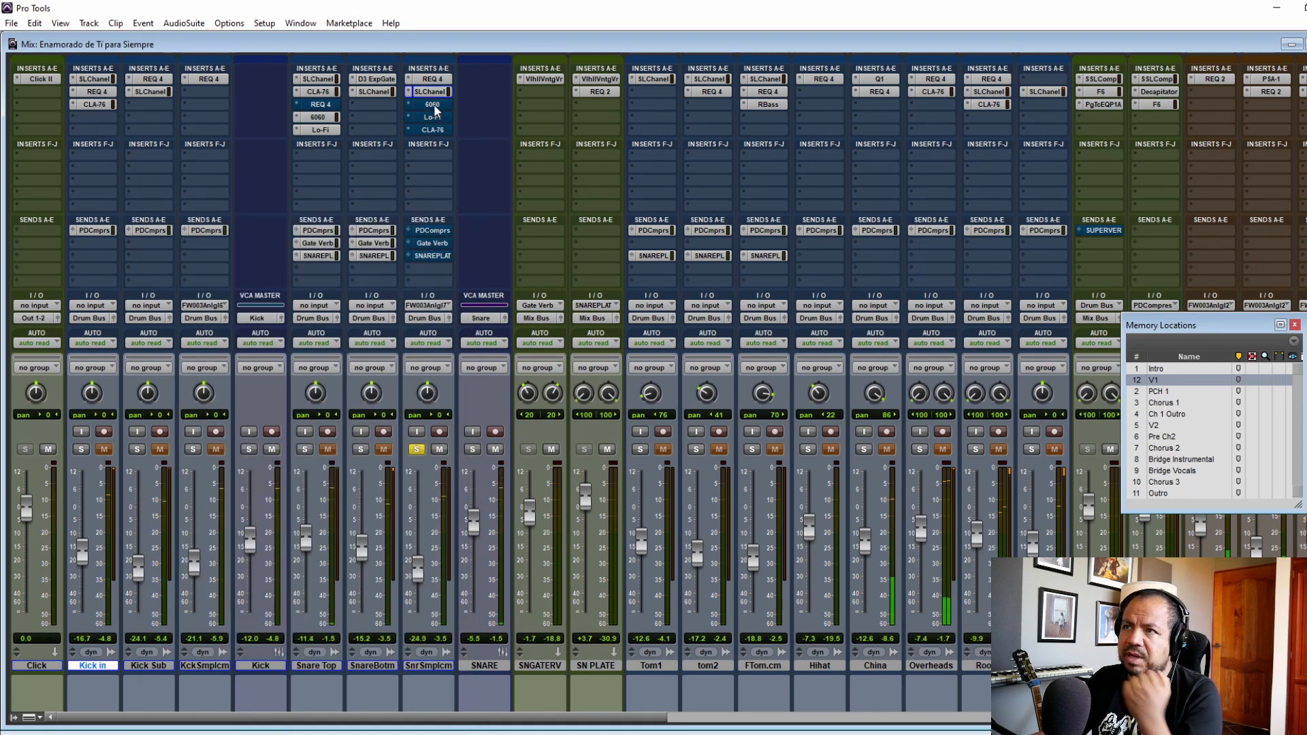
left_click(433, 106, "ctrl+super")
left_click(432, 118, "ctrl+super")
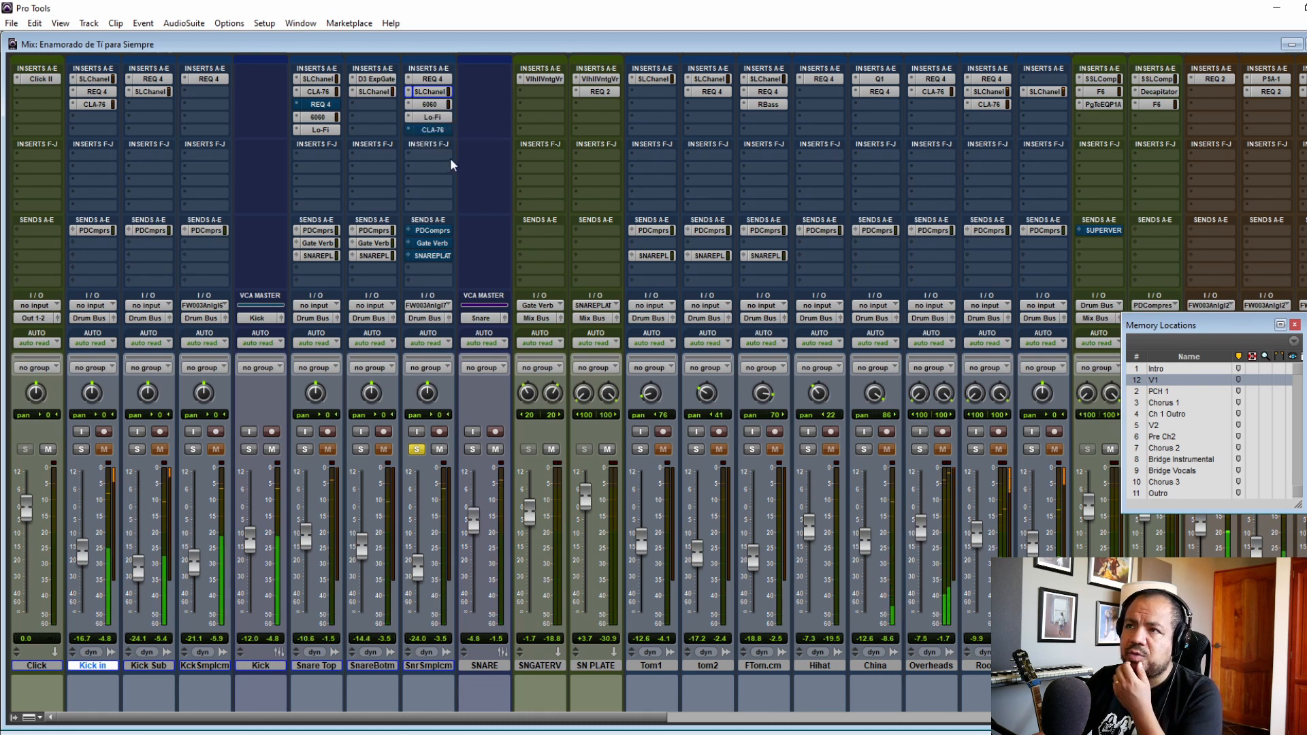
left_click(433, 130, "ctrl+super")
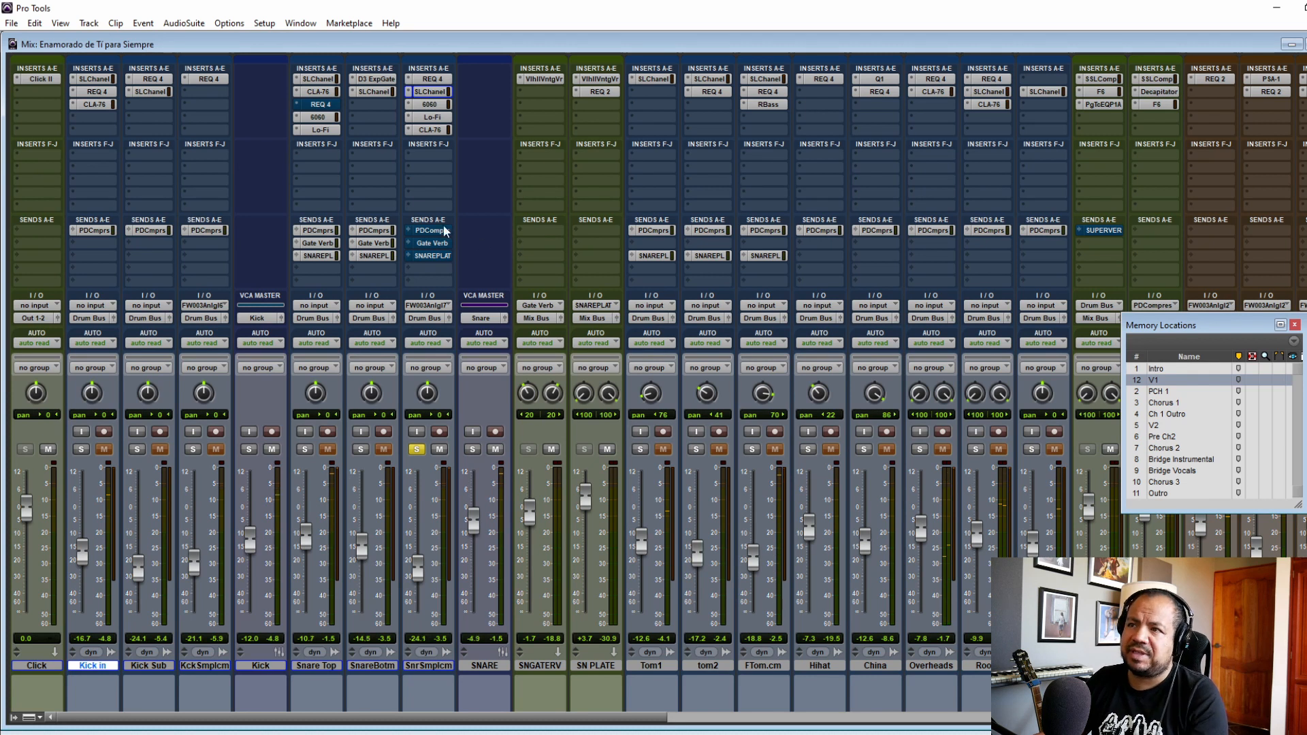
Step: Activate the SnrSmplcm track's PDComprs, Gate Verb and SNAREPLAT sends, and solo Snare Top and SnareBotm along with it
left_click(435, 269)
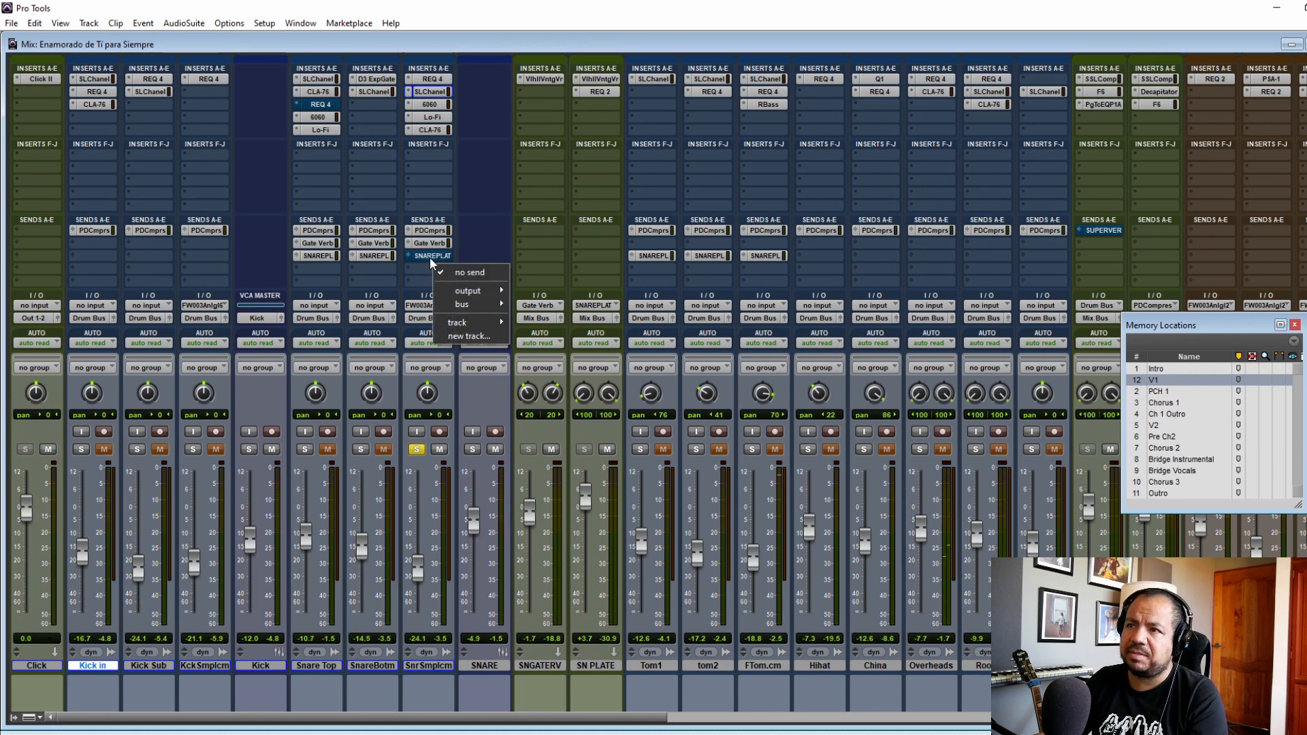
left_click(431, 259, "ctrl+super")
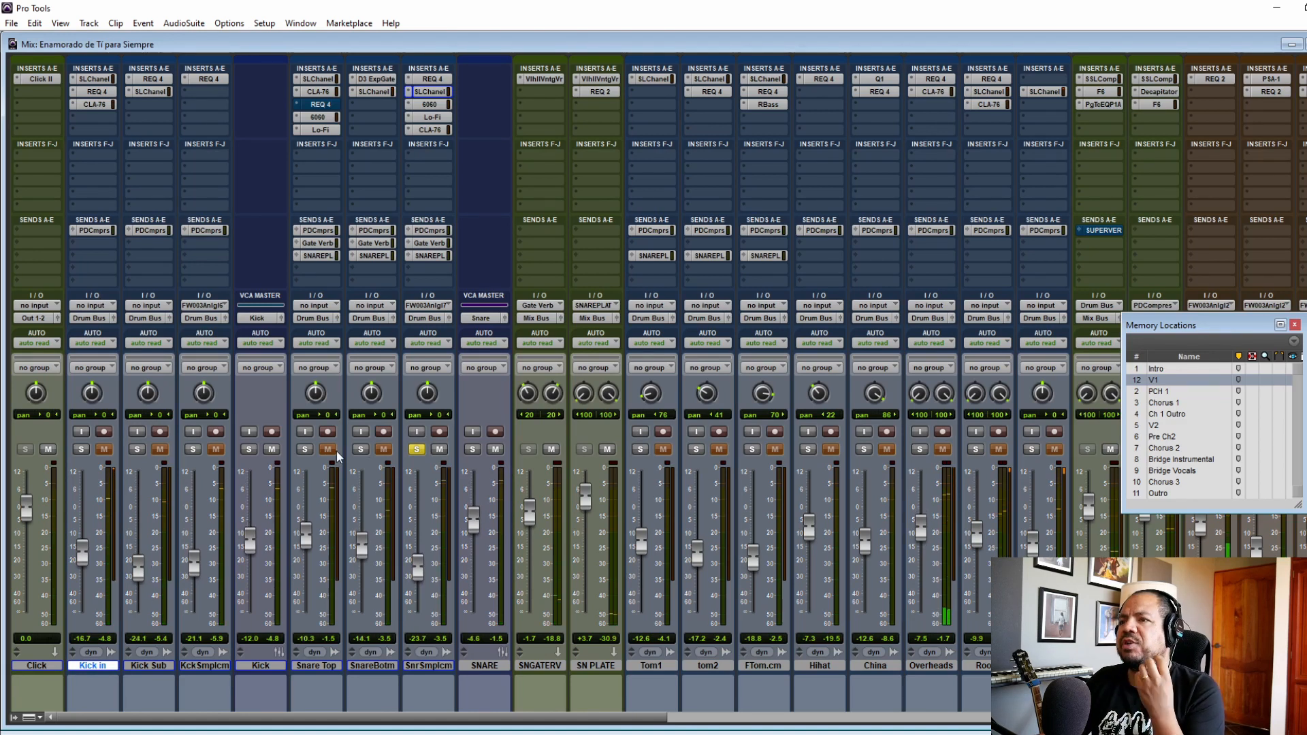
left_click(305, 450)
left_click(361, 449)
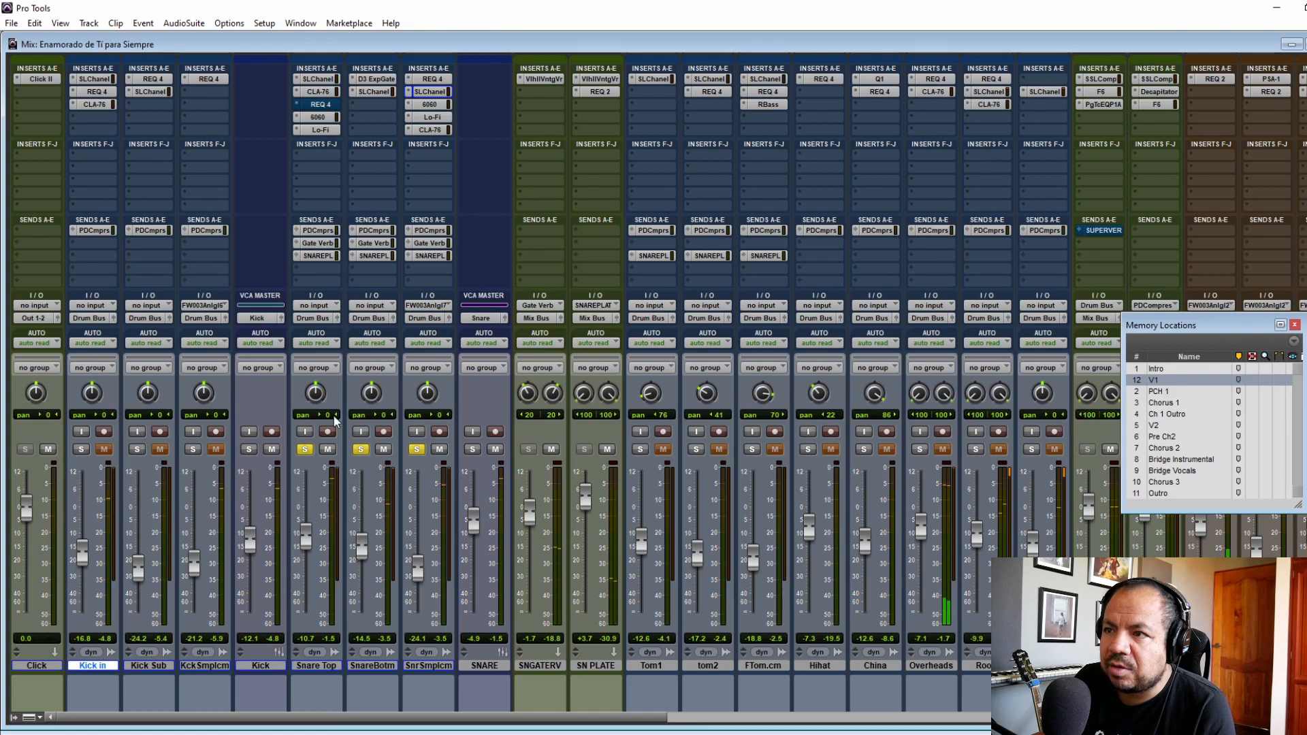
Step: Take the three snare tracks out of solo and solo Tom1, tom2 and FTom.cm instead
left_click(305, 450)
left_click(361, 450)
left_click(416, 449)
left_click_drag(640, 450, 752, 449)
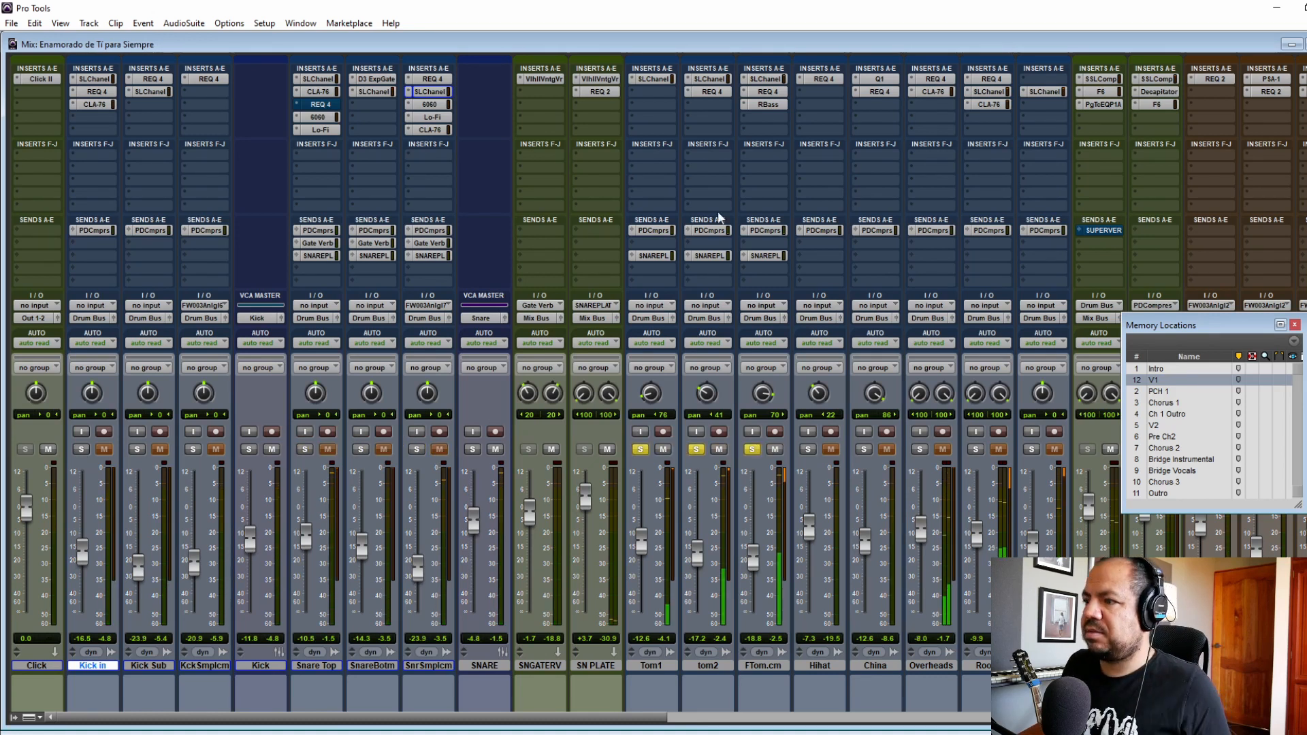
Step: Bypass the SSLChannel, REQ 4 and RBass plug-ins on the three tom tracks
left_click(657, 80, "ctrl")
left_click(712, 80, "ctrl")
left_click(765, 81, "ctrl")
left_click(766, 92, "ctrl")
left_click(764, 105, "ctrl")
left_click(715, 92, "ctrl")
Step: Mute the PDComprs and SNAREPLAT sends on Tom1, tom2 and FTom.cm
left_click(653, 231, "ctrl")
left_click(708, 231, "ctrl")
left_click(765, 232, "ctrl")
left_click(765, 256, "ctrl")
left_click(710, 256, "ctrl")
left_click(653, 256, "ctrl")
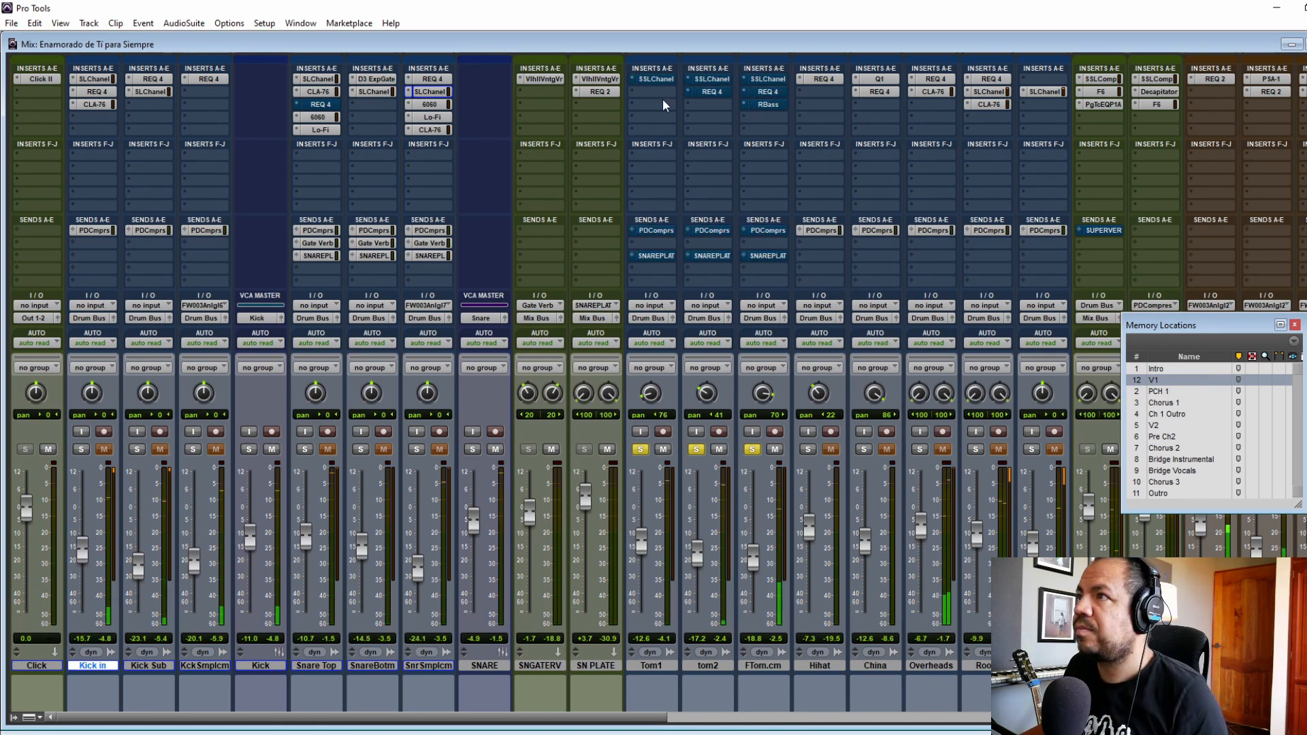
Step: Activate the SSLChannel plug-in on Tom1 and tom2, reviewing the settings and closing each window
left_click(657, 79)
left_click(380, 226)
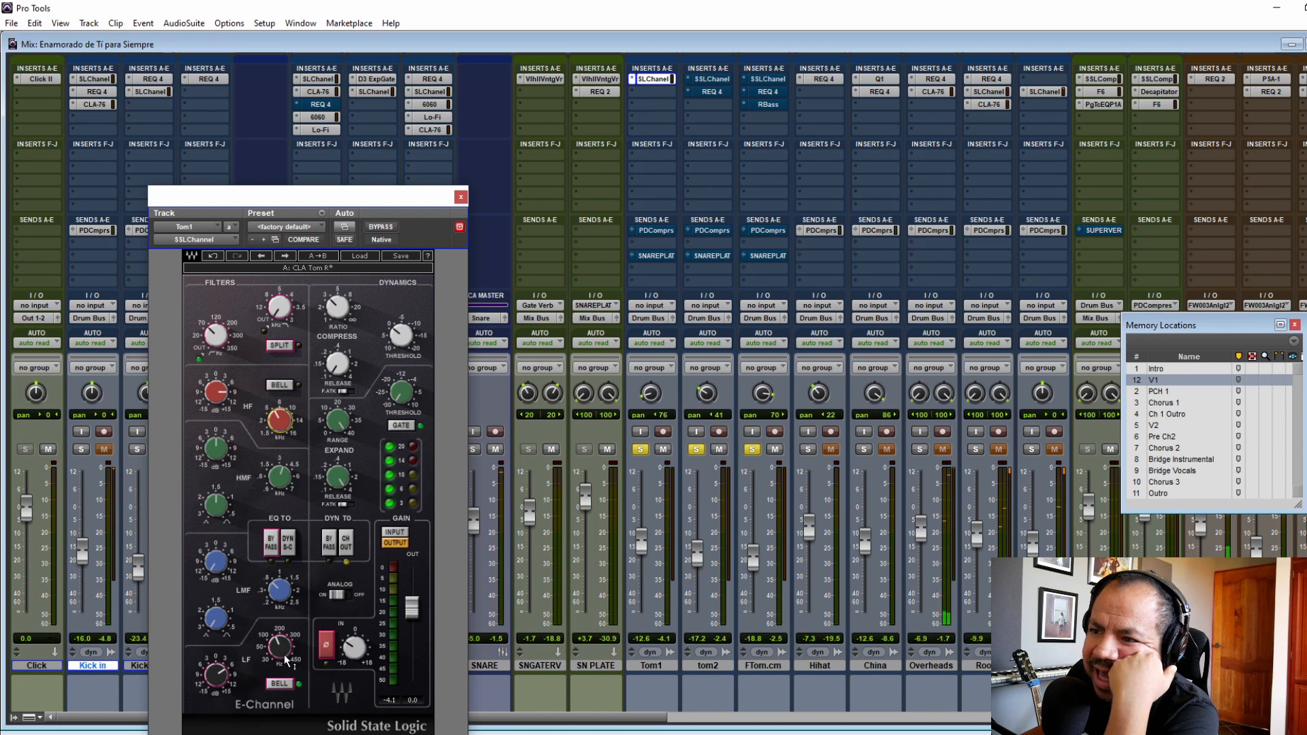
left_click(460, 197)
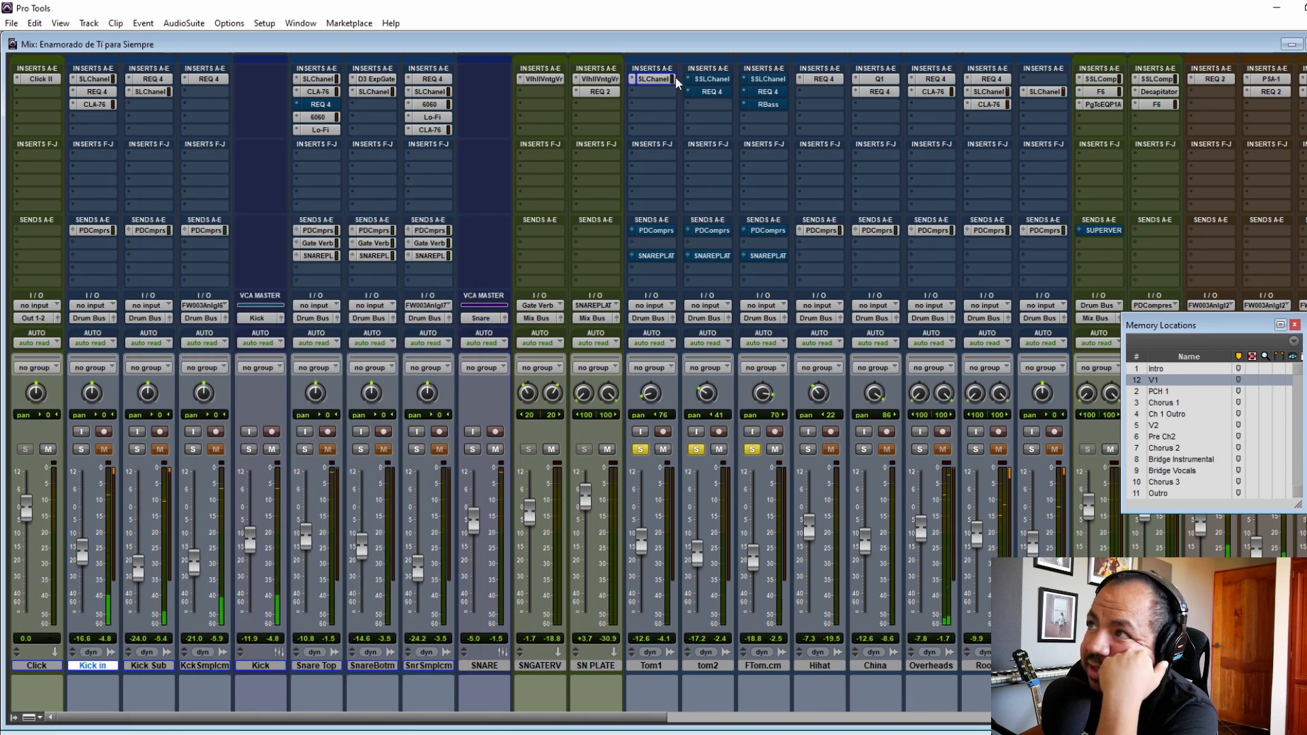
left_click(708, 80)
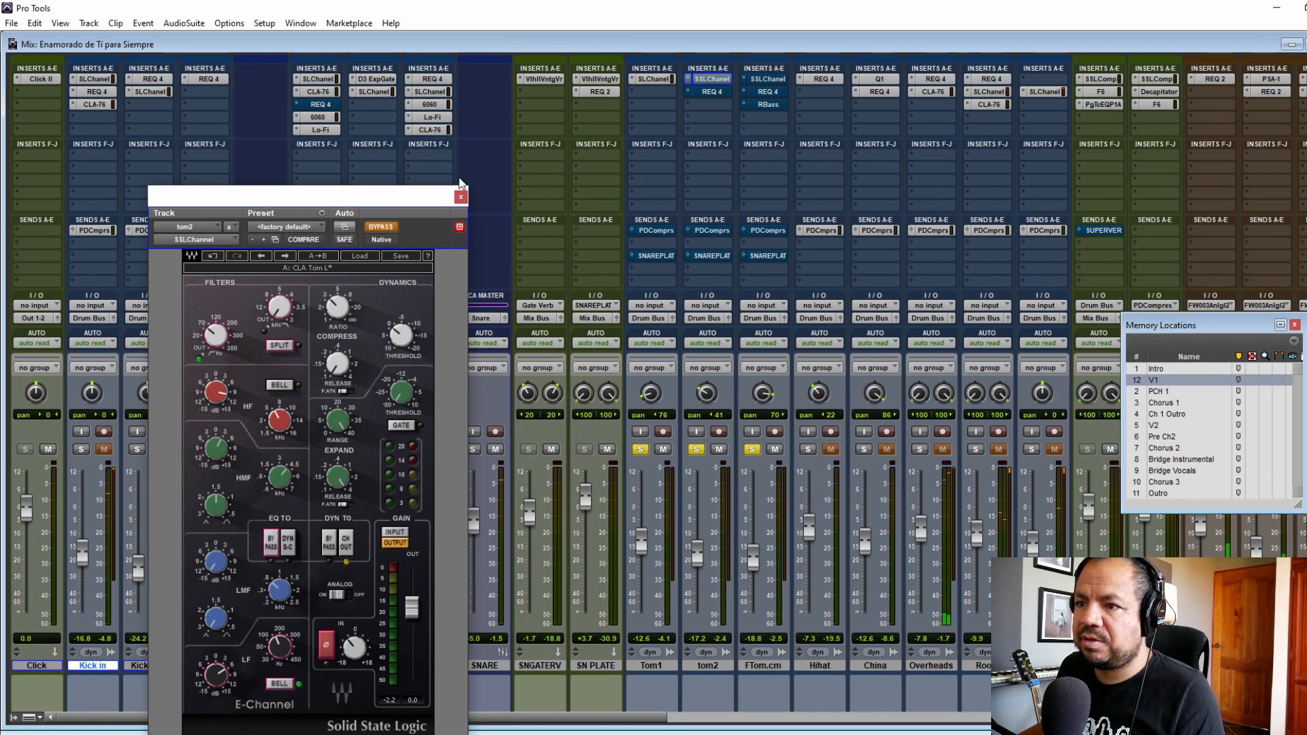
left_click(461, 197)
Step: Activate the SSLChannel plug-in on FTom.cm, review its HF and LF equalizer settings and close its window
left_click(765, 79)
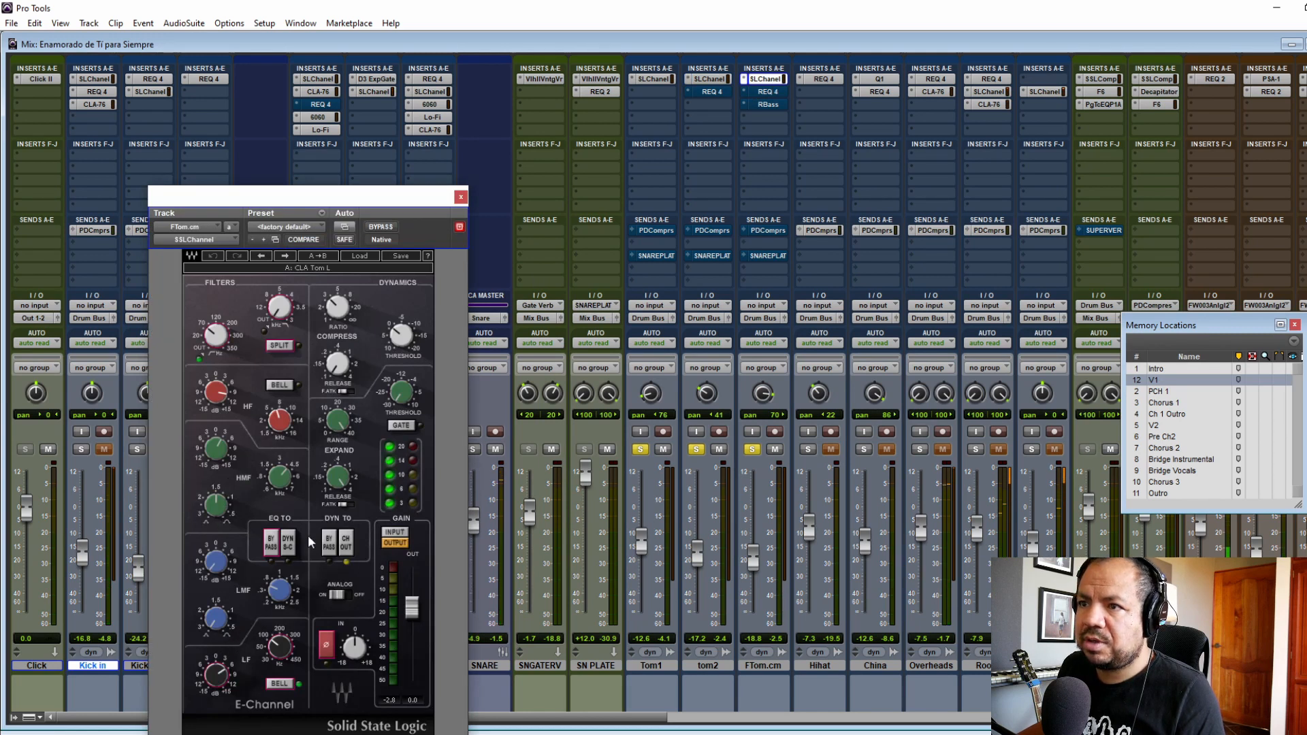
left_click(278, 419)
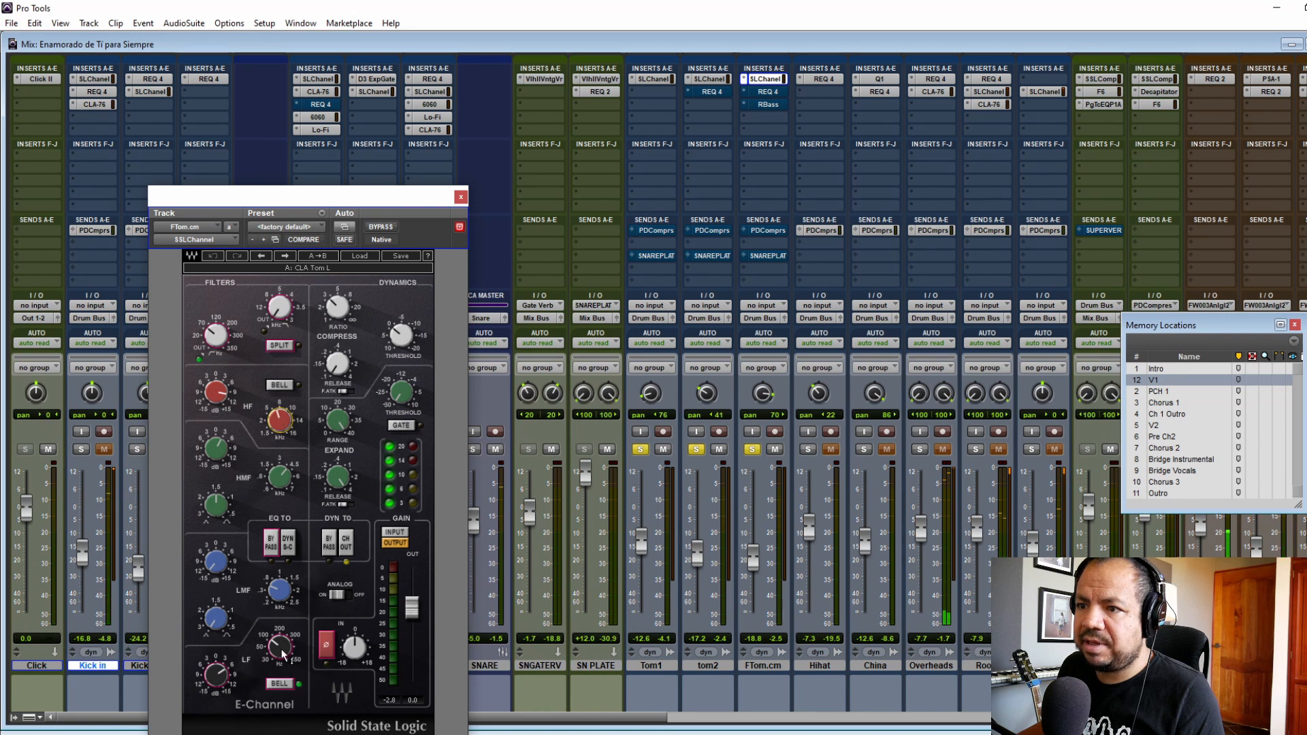
mouse_move(223, 674)
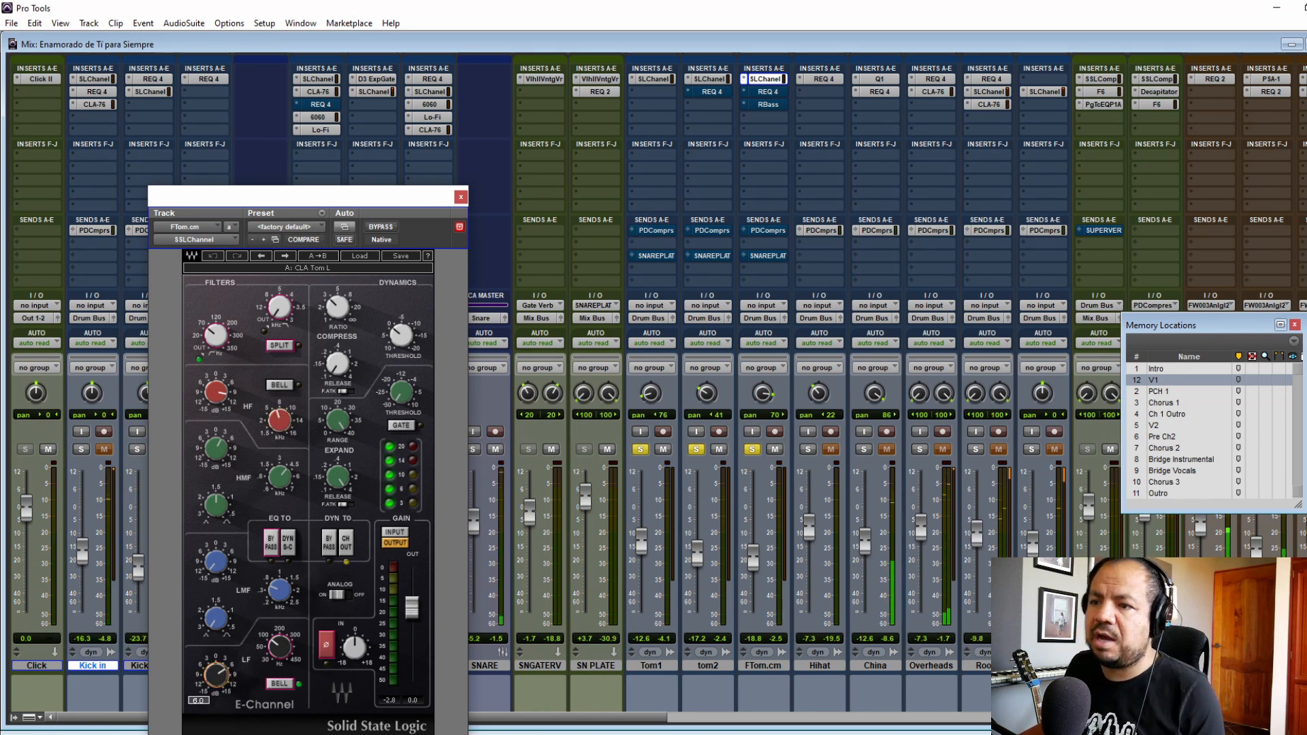
left_click(461, 196)
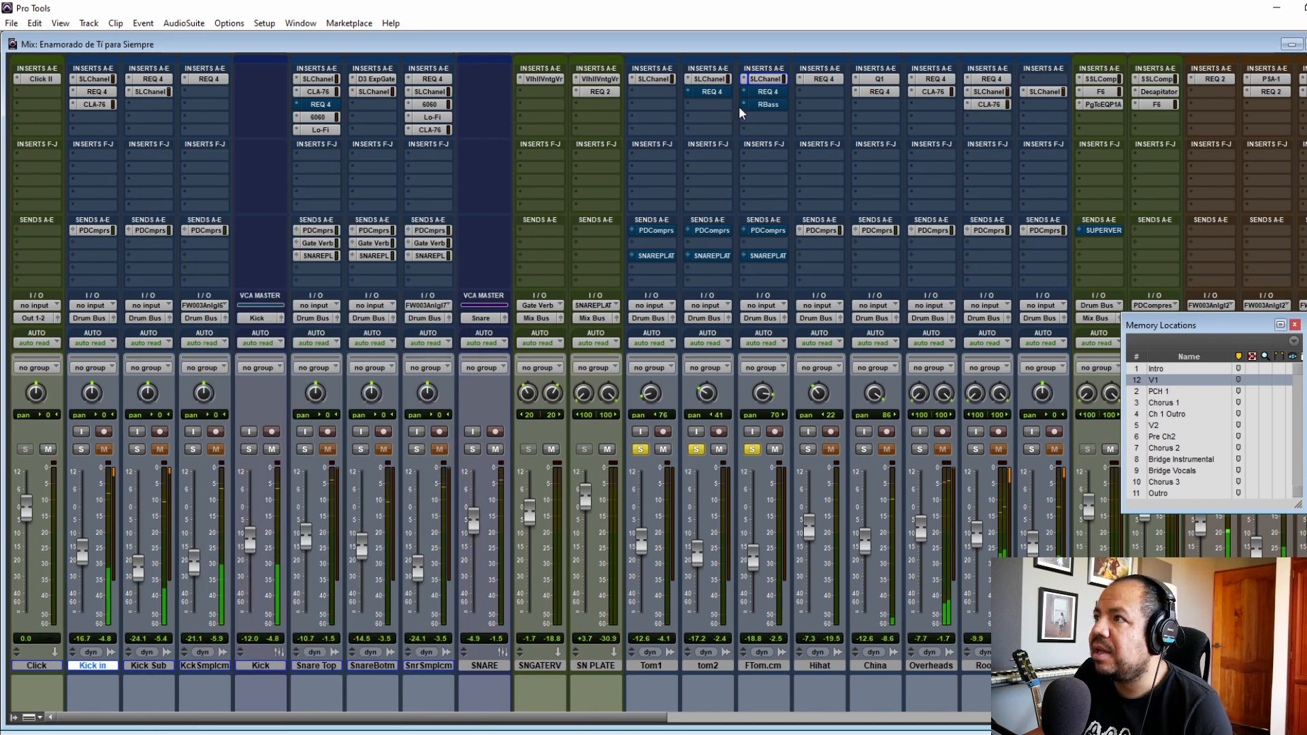
Step: Activate the REQ 4 plug-ins on tom2 and FTom.cm plus RBass on FTom.cm, closing each plug-in window
left_click(712, 91)
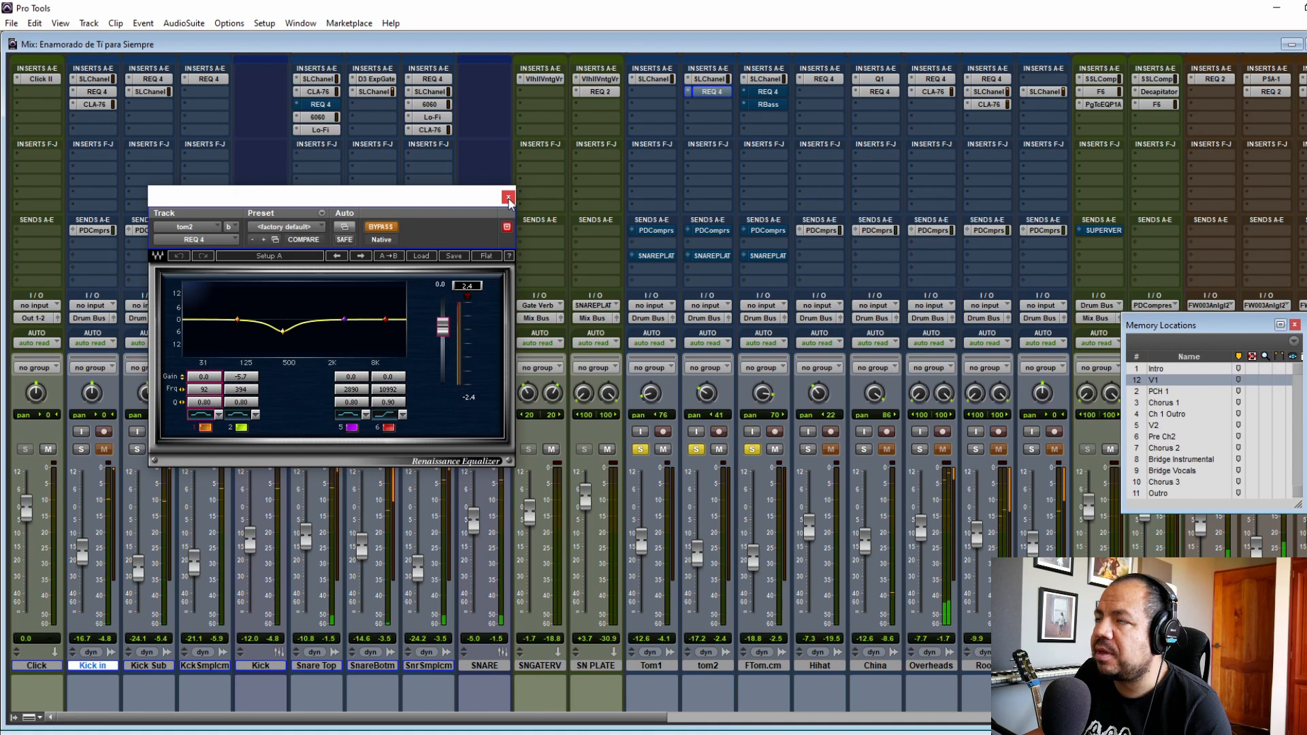
left_click(508, 197)
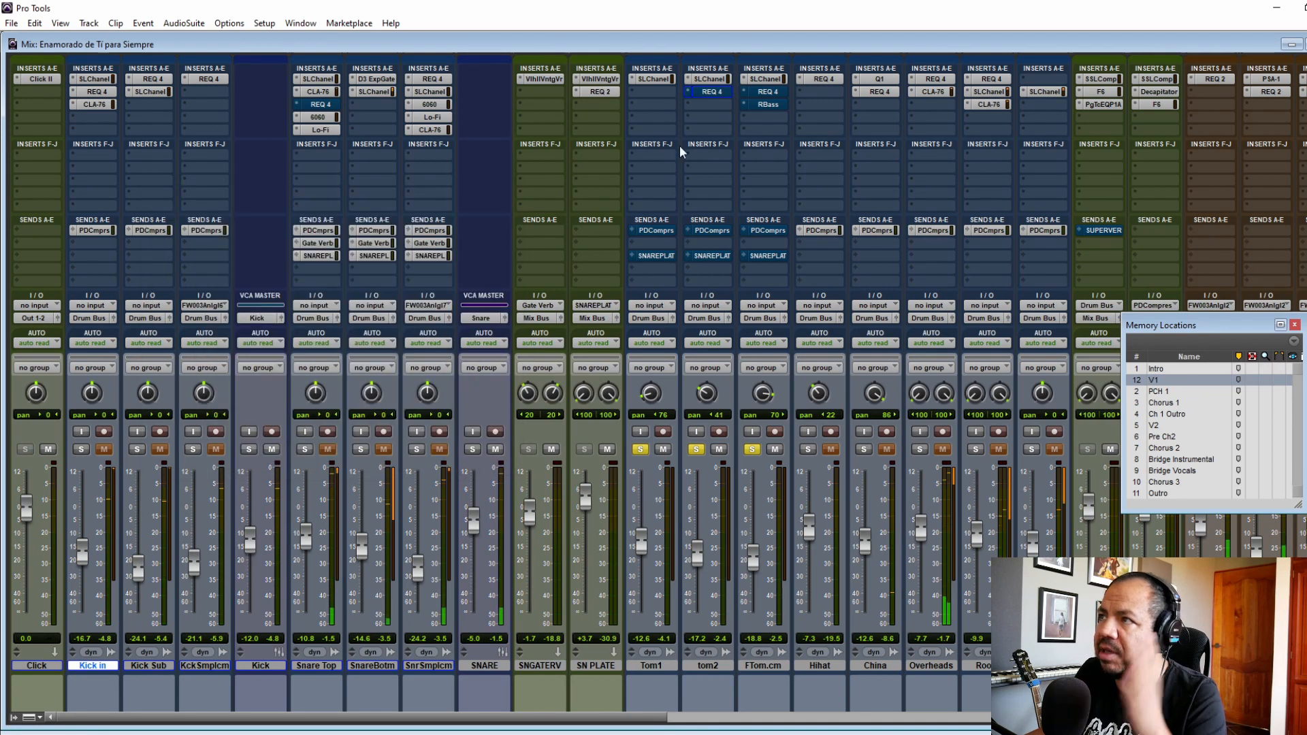
left_click(767, 91)
left_click(507, 199)
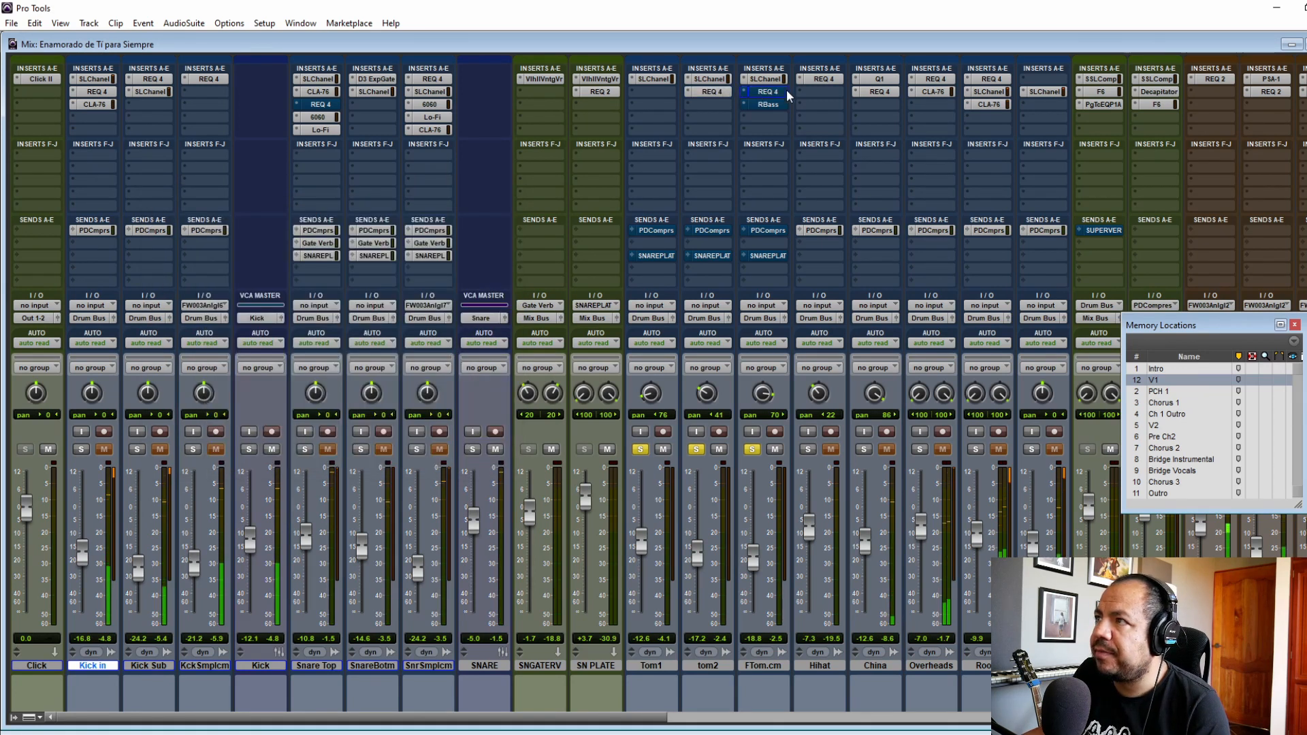
left_click(768, 104)
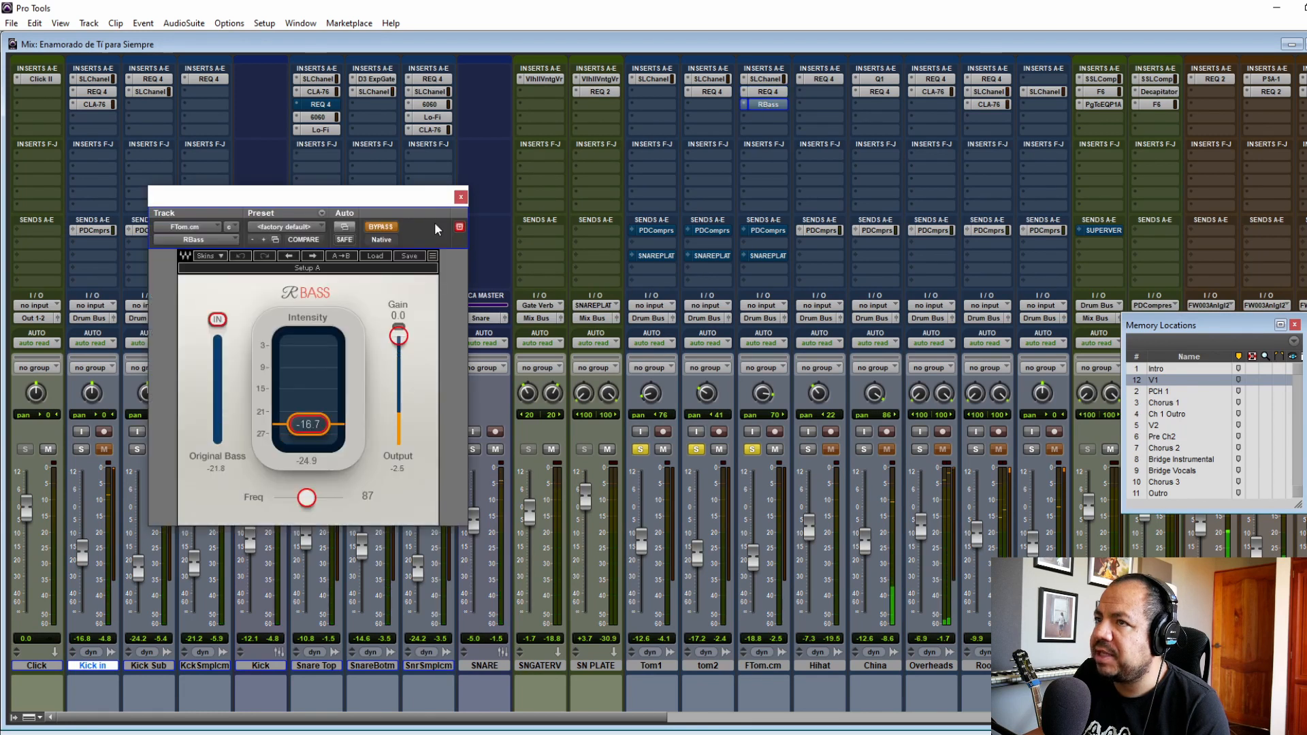
left_click(461, 197)
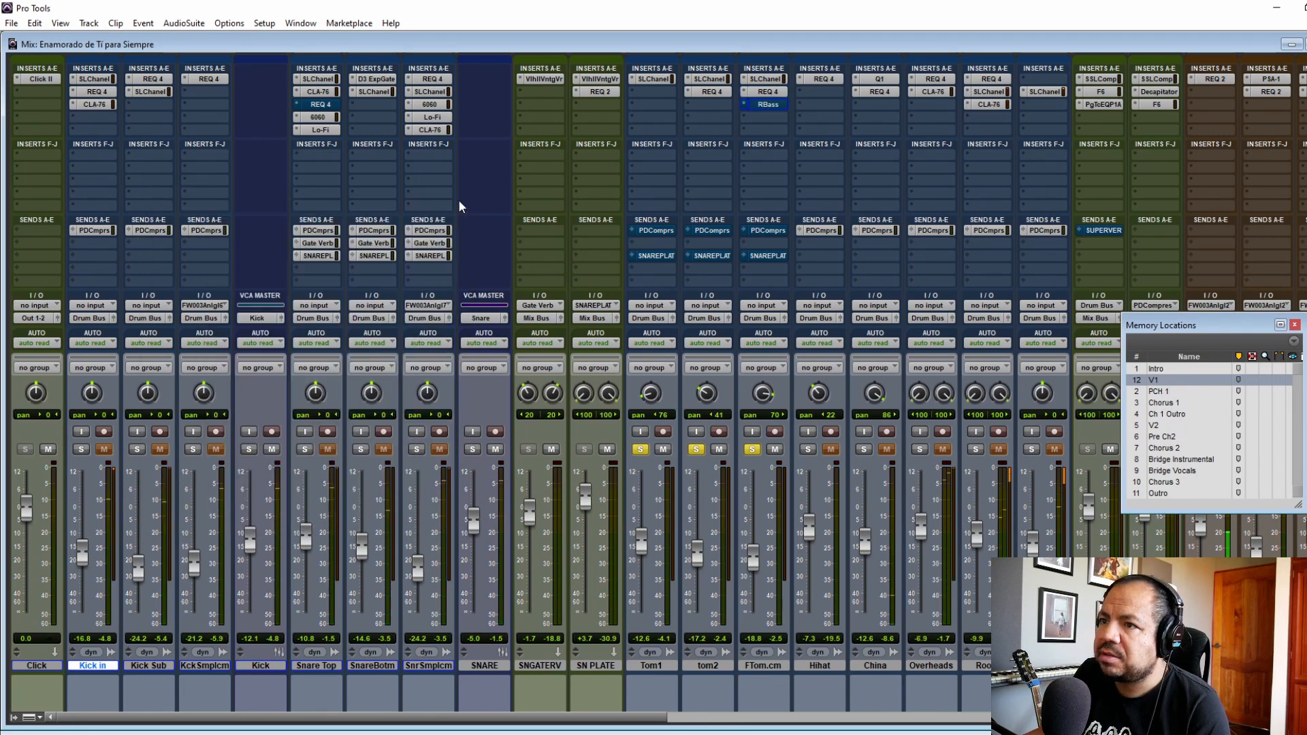
Step: Reactivate the PDComprs and SNAREPLAT sends on all three tom tracks
left_click(655, 231)
left_click(753, 219)
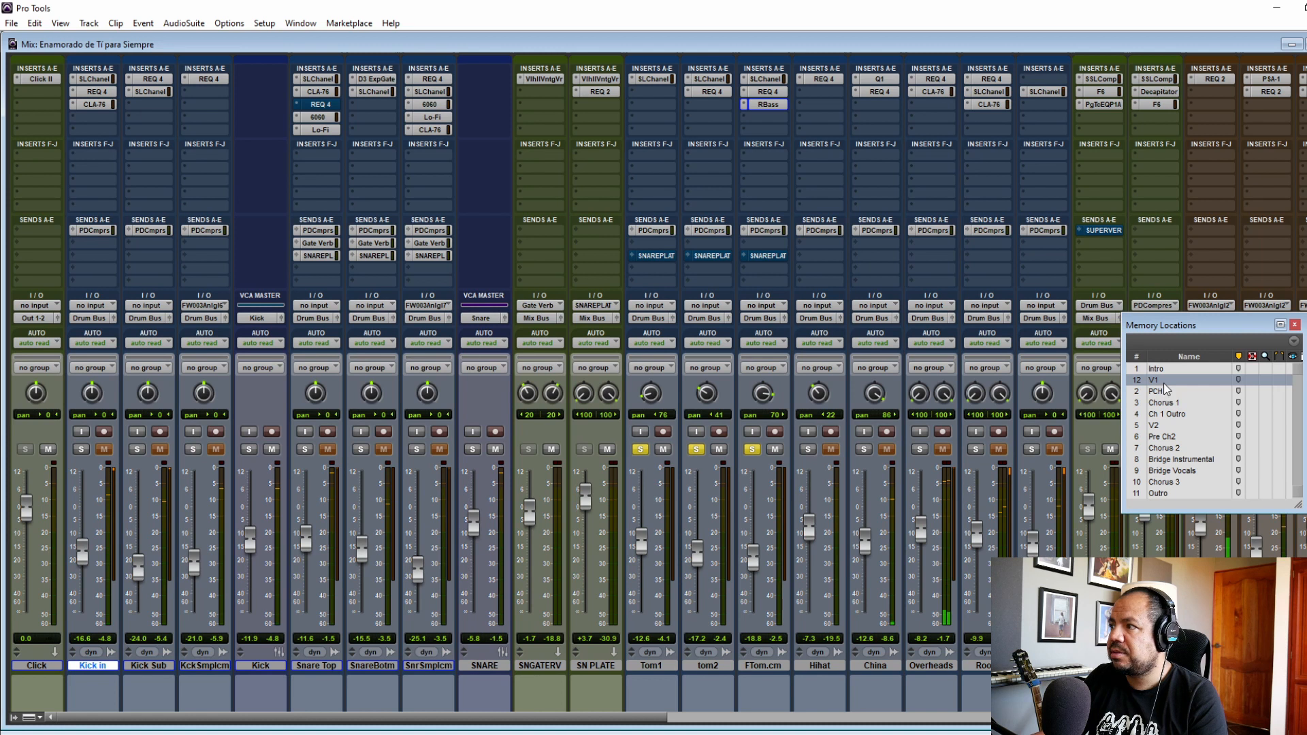
left_click(656, 257, "ctrl")
left_click(710, 257, "ctrl")
left_click(766, 257, "ctrl")
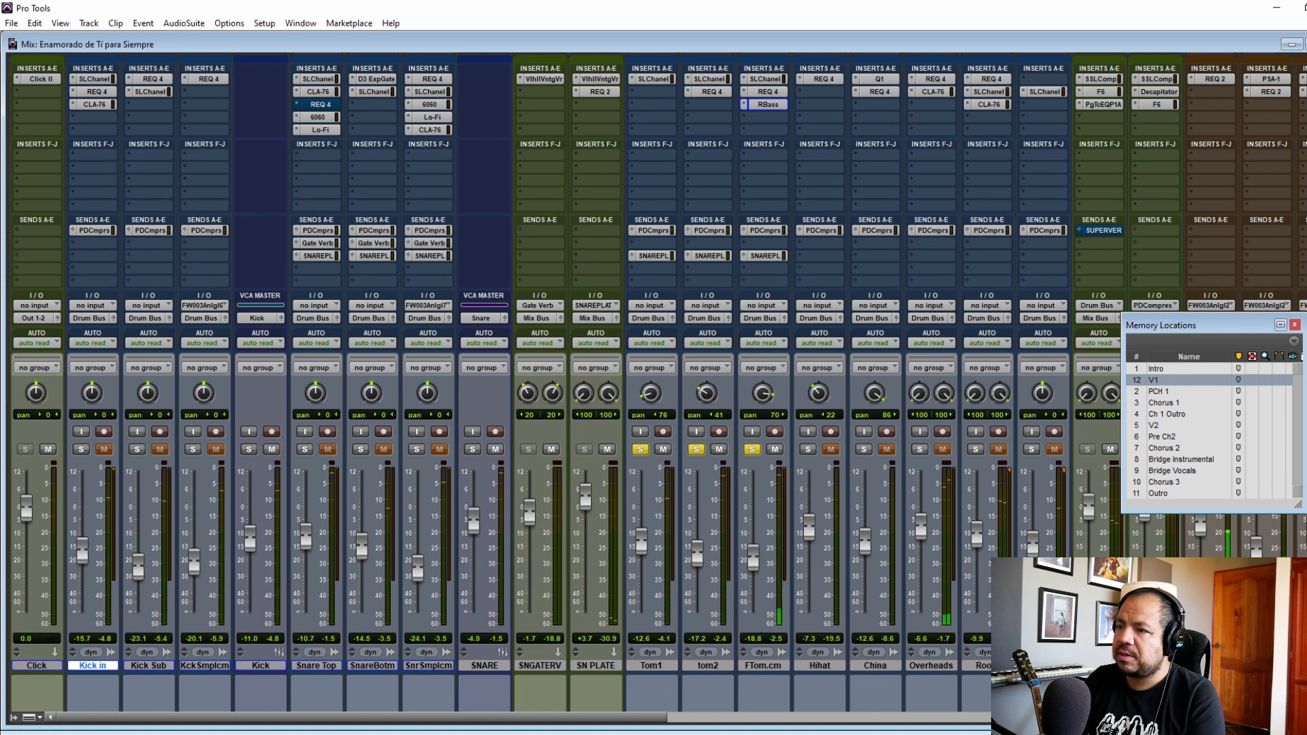
Step: Take the toms out of solo, solo the Hihat track and jump to the Bridge Vocals marker
left_click_drag(637, 721, 741, 708)
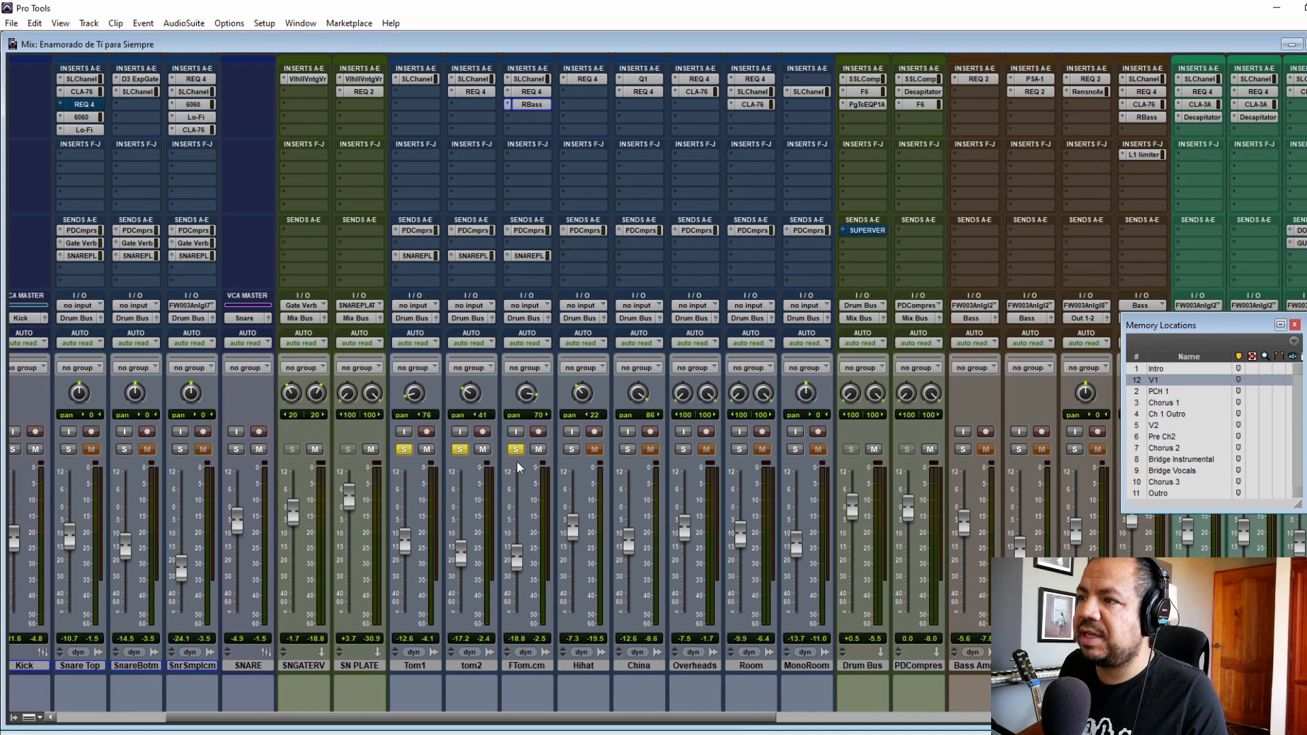
left_click(403, 449)
left_click(460, 449)
left_click(516, 449)
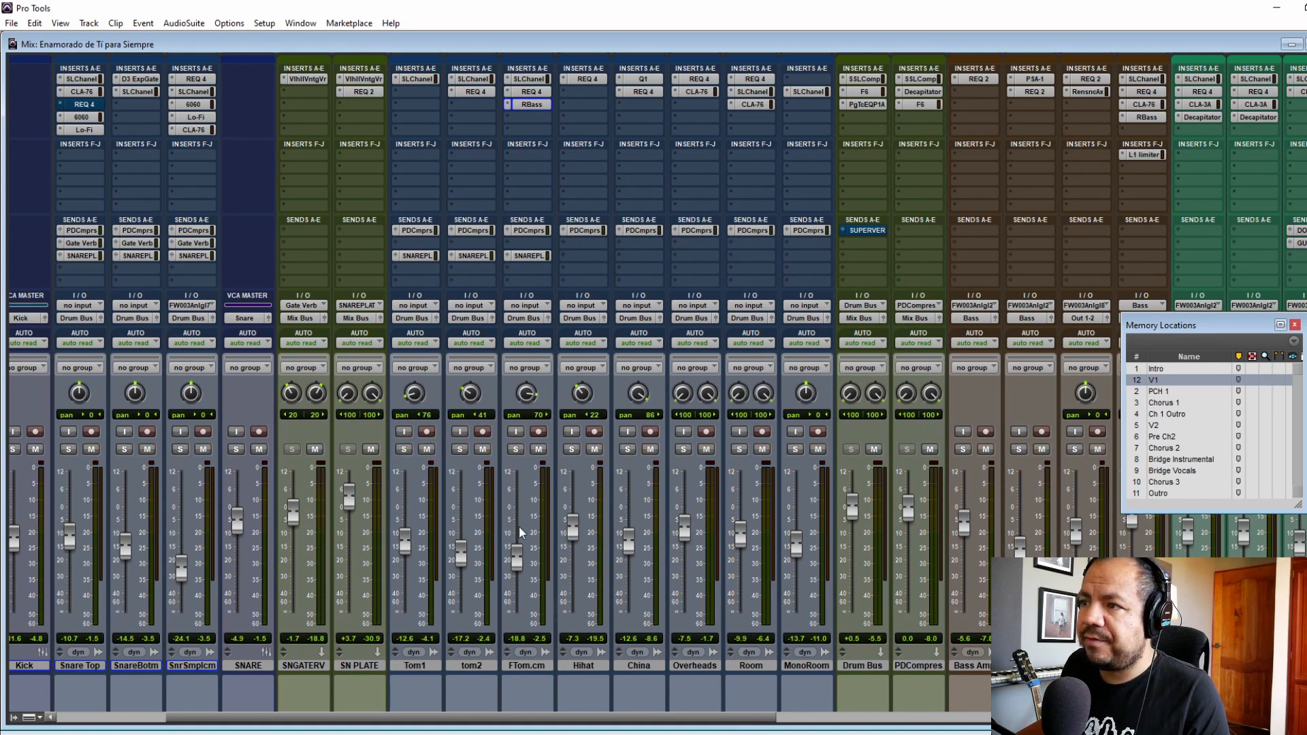
left_click(572, 449)
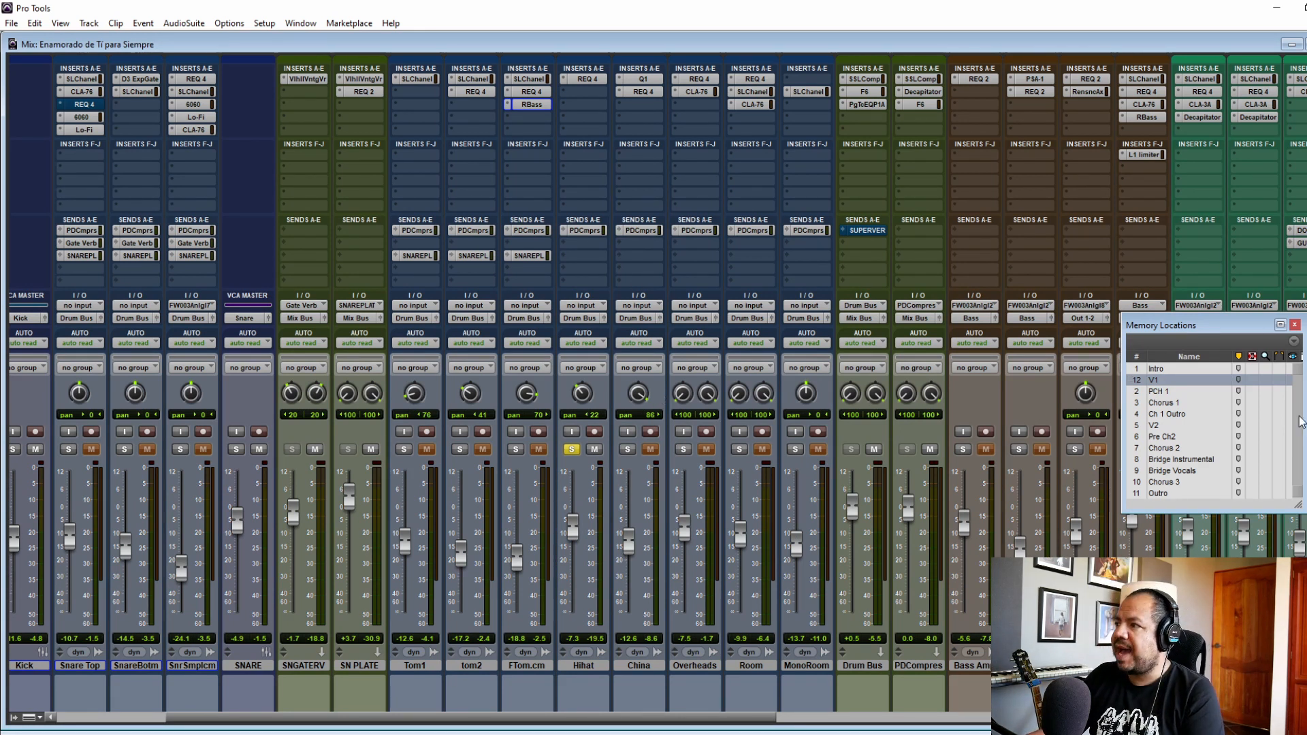
left_click(1177, 471)
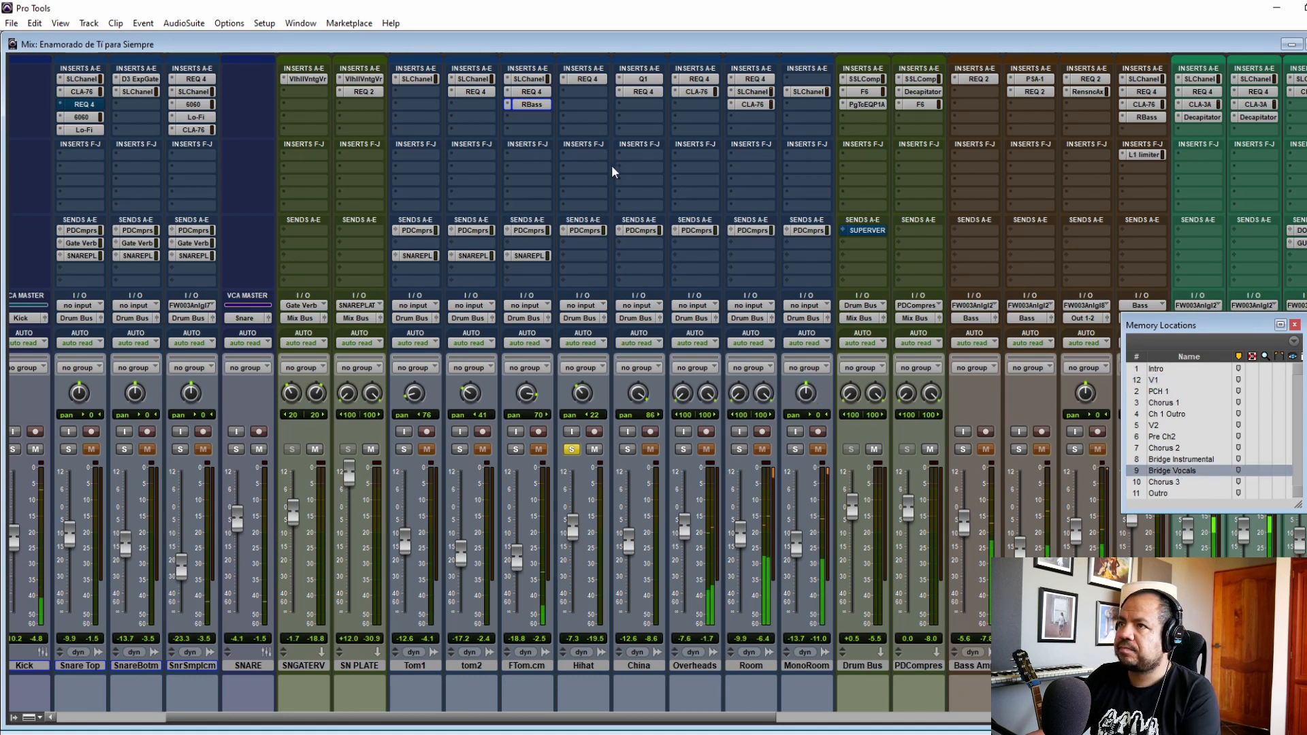
Step: Compare the Hihat track with its REQ 4 equalizer bypassed and active, and close the plug-in window
left_click(586, 80)
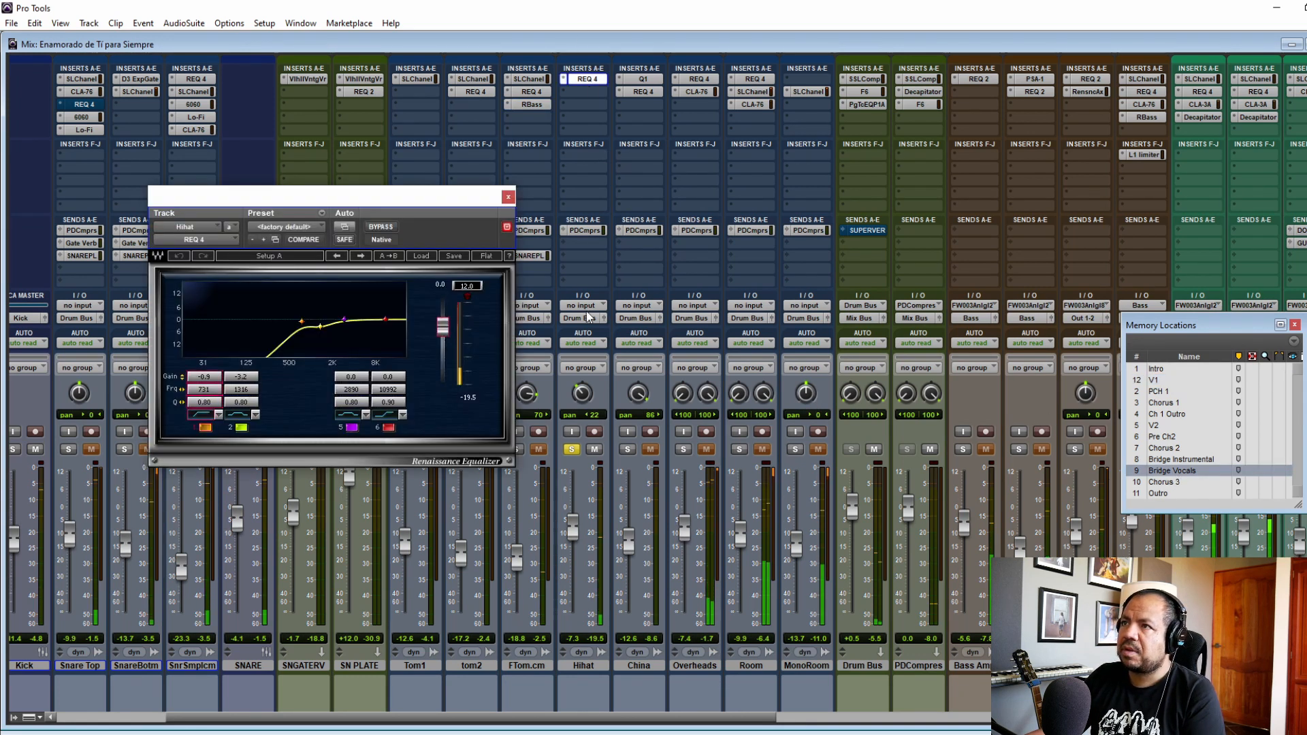
left_click(384, 228)
left_click(382, 228)
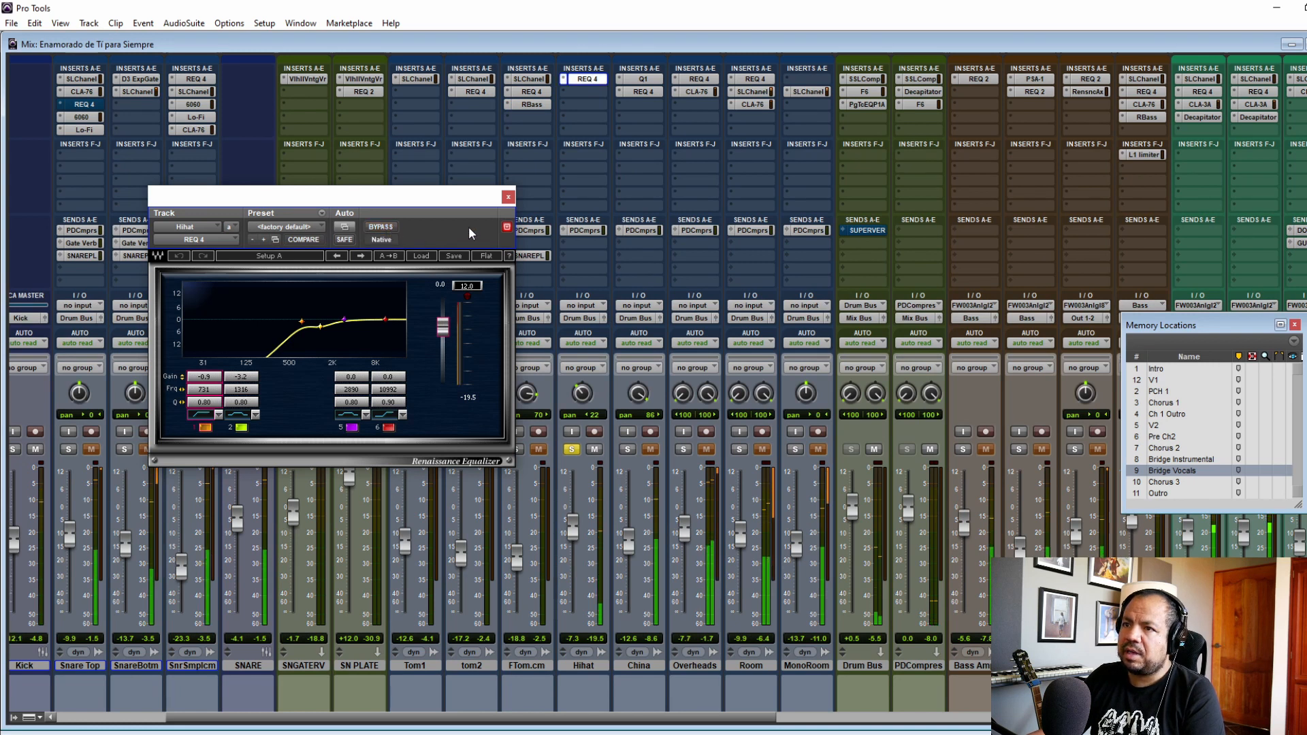
left_click(508, 197)
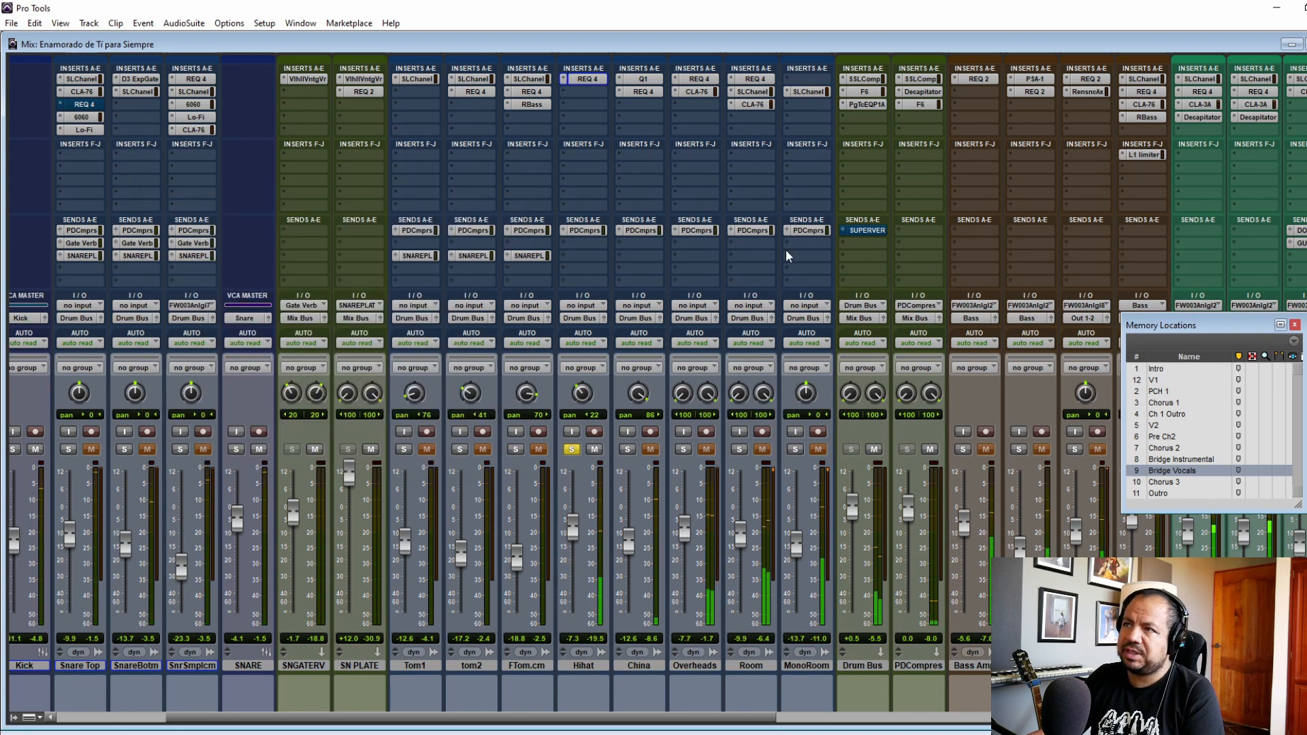
Step: Switch the solo from Hihat to the China track and jump to the Ch 1 Outro marker
left_click(572, 450)
left_click(627, 449)
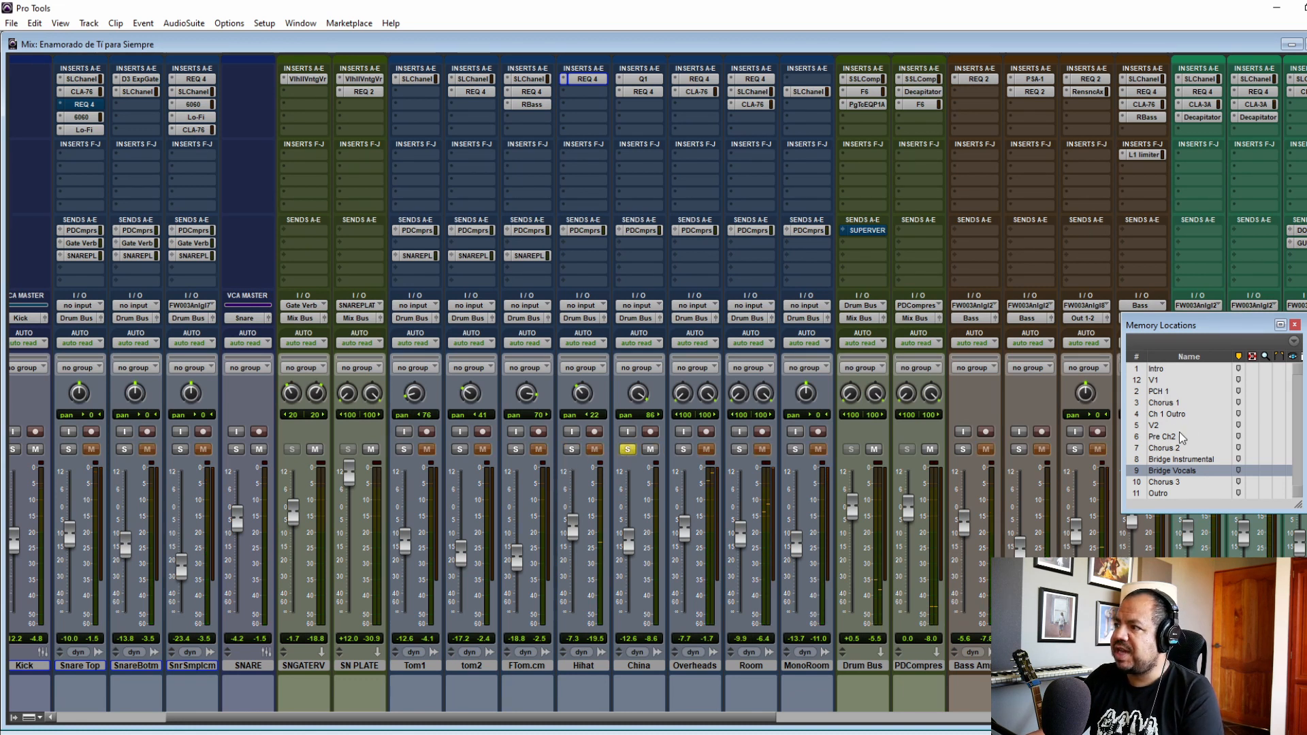
left_click(1168, 416)
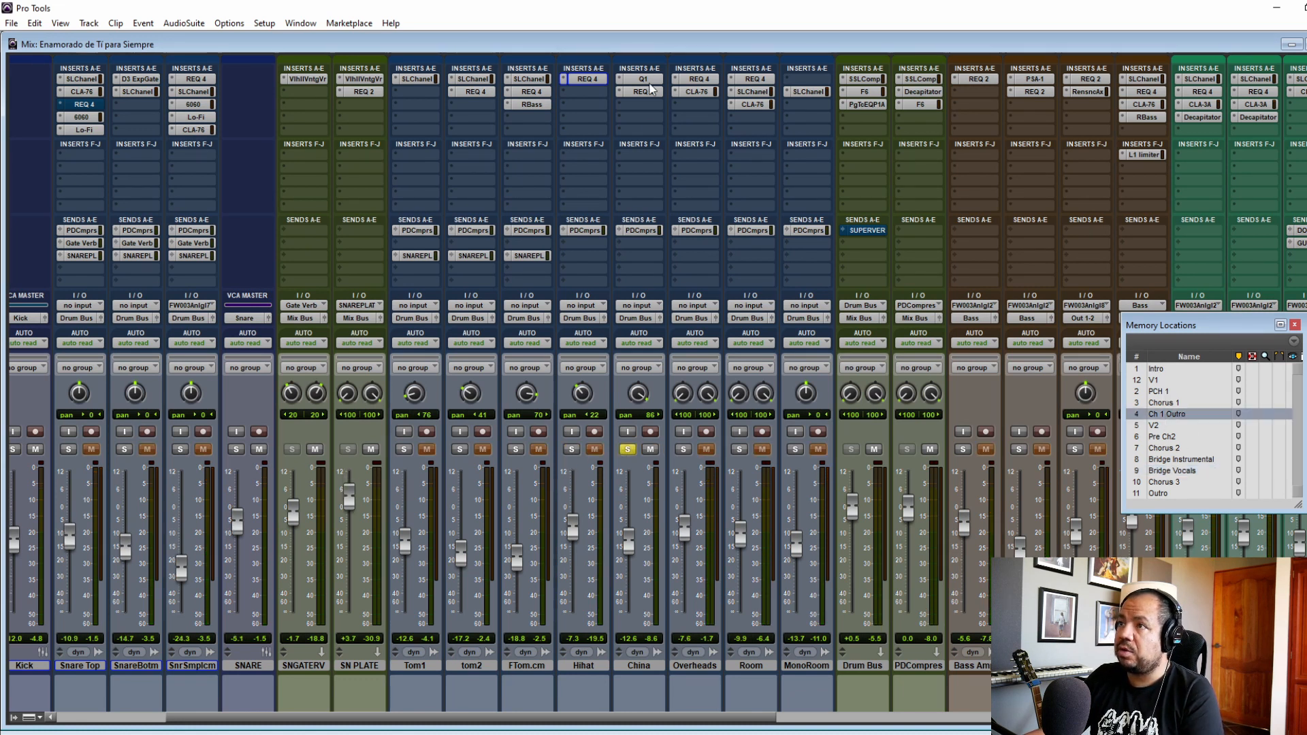
Step: Compare the China track with its Q1 equalizer bypassed and active, and inspect its REQ 4 equalizer settings
left_click(642, 79)
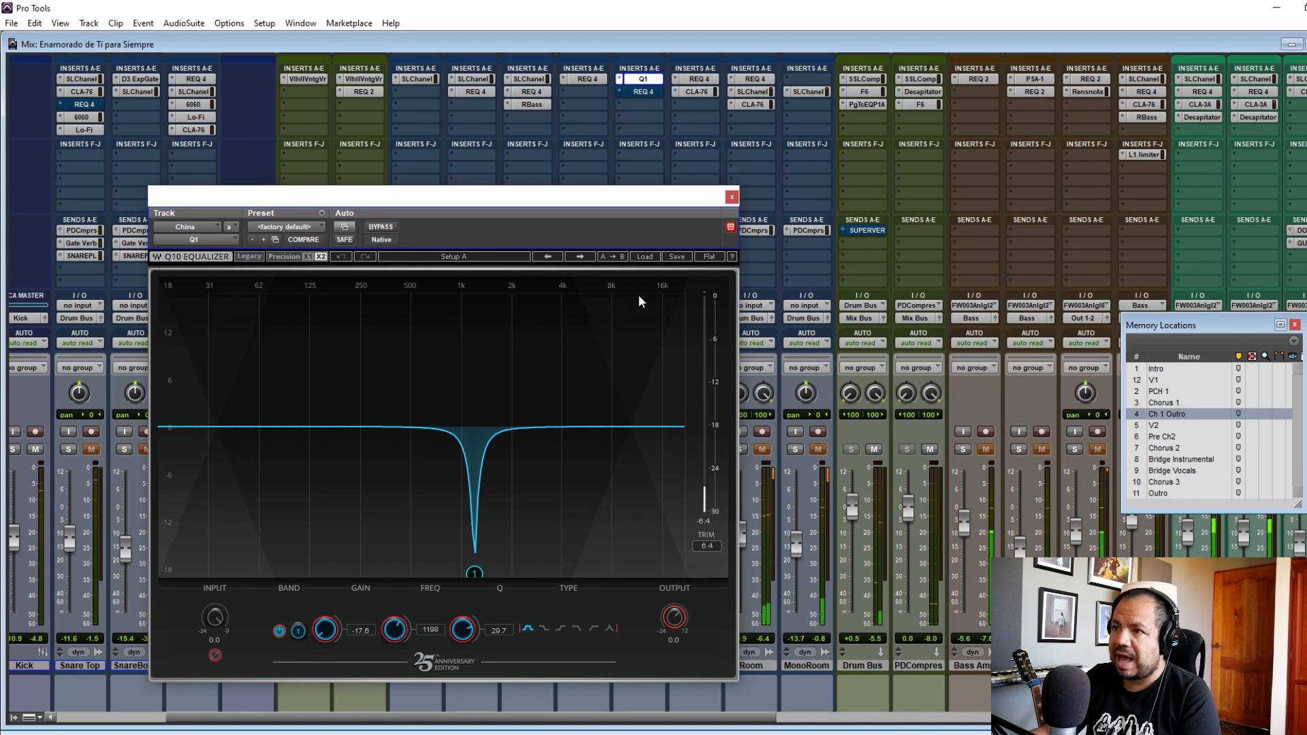
left_click(385, 229)
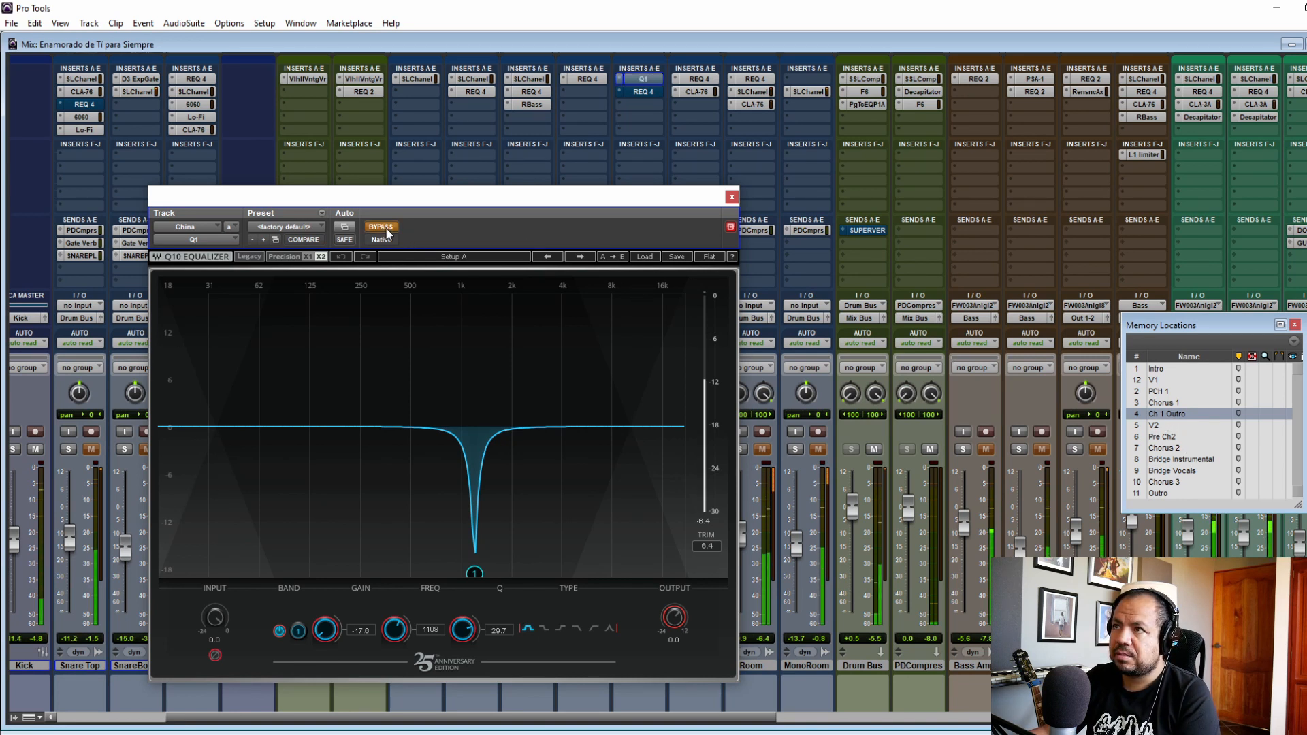
left_click(385, 230)
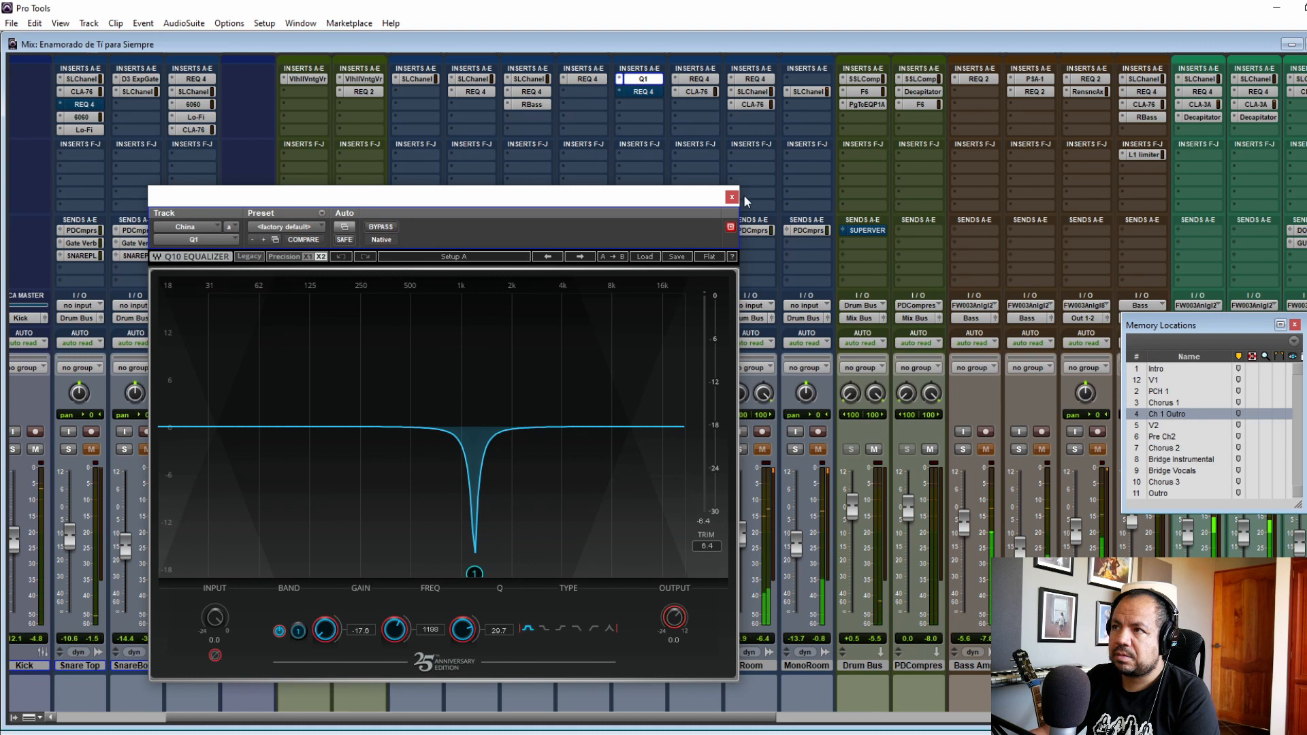
left_click(657, 92)
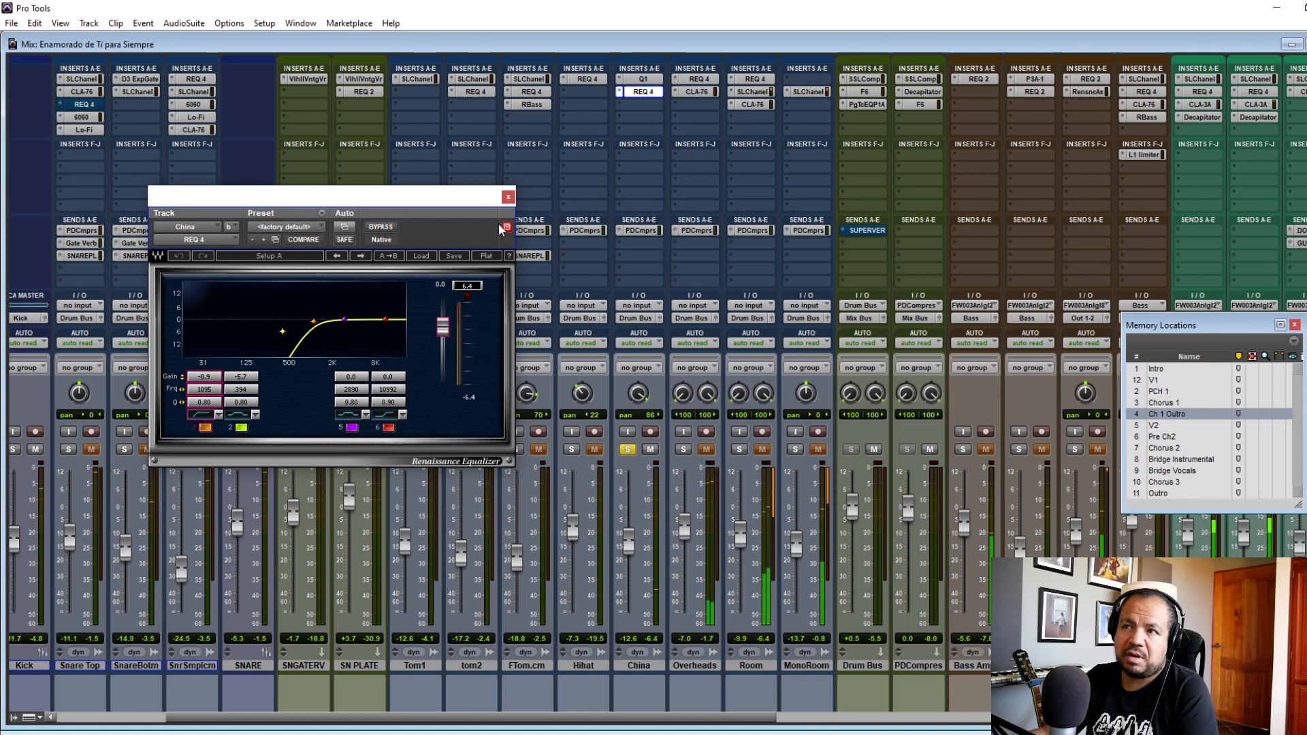
left_click(508, 196)
Step: Switch the solo from China to the Overheads track and inspect its REQ 4 equalizer
left_click(683, 450, "ctrl")
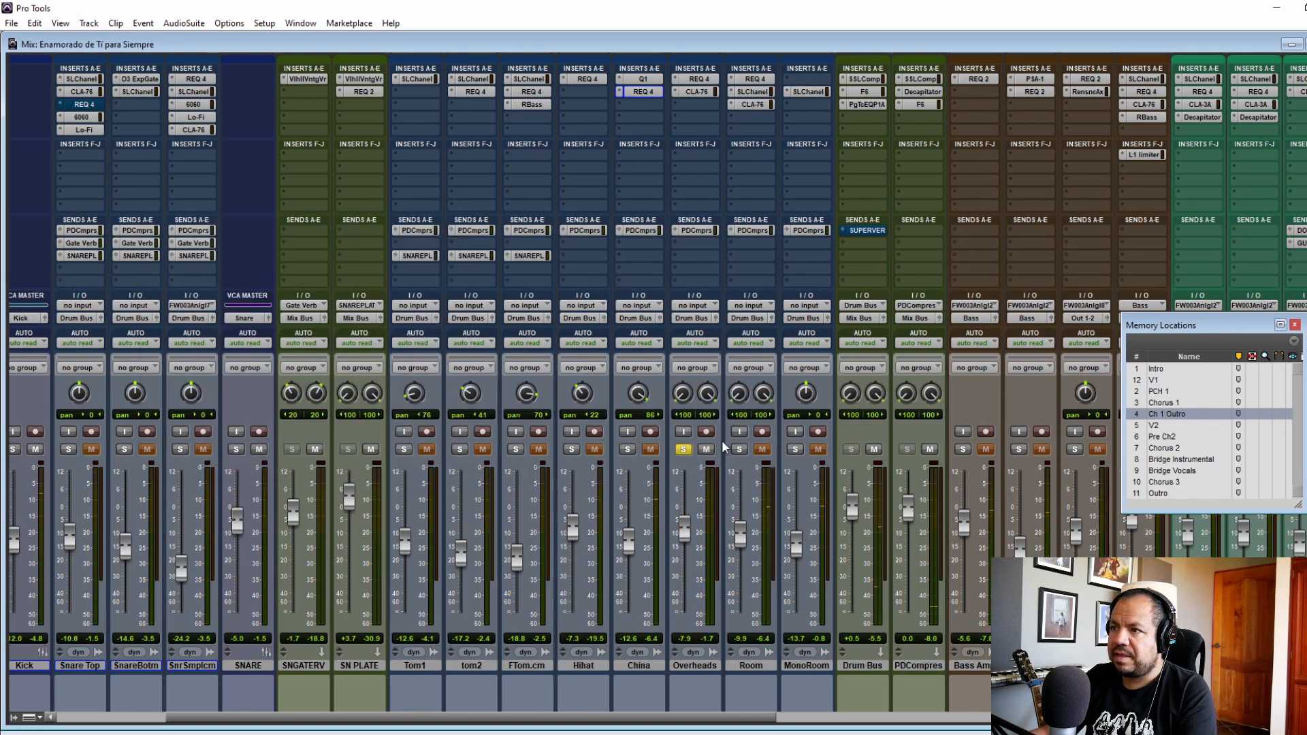
left_click(696, 79)
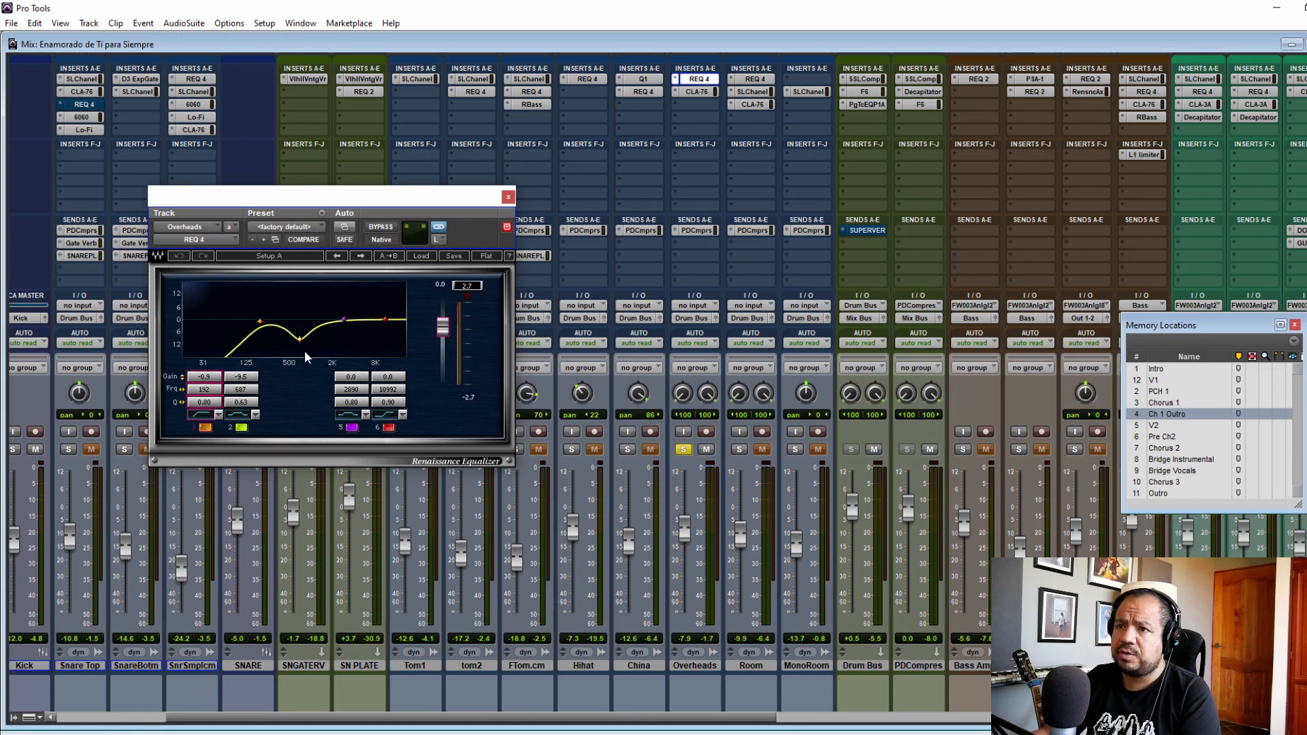
left_click(506, 197)
Step: Compare the Overheads track with its CLA-76 compressor bypassed and active during playback, and close the plug-in window
left_click(696, 92)
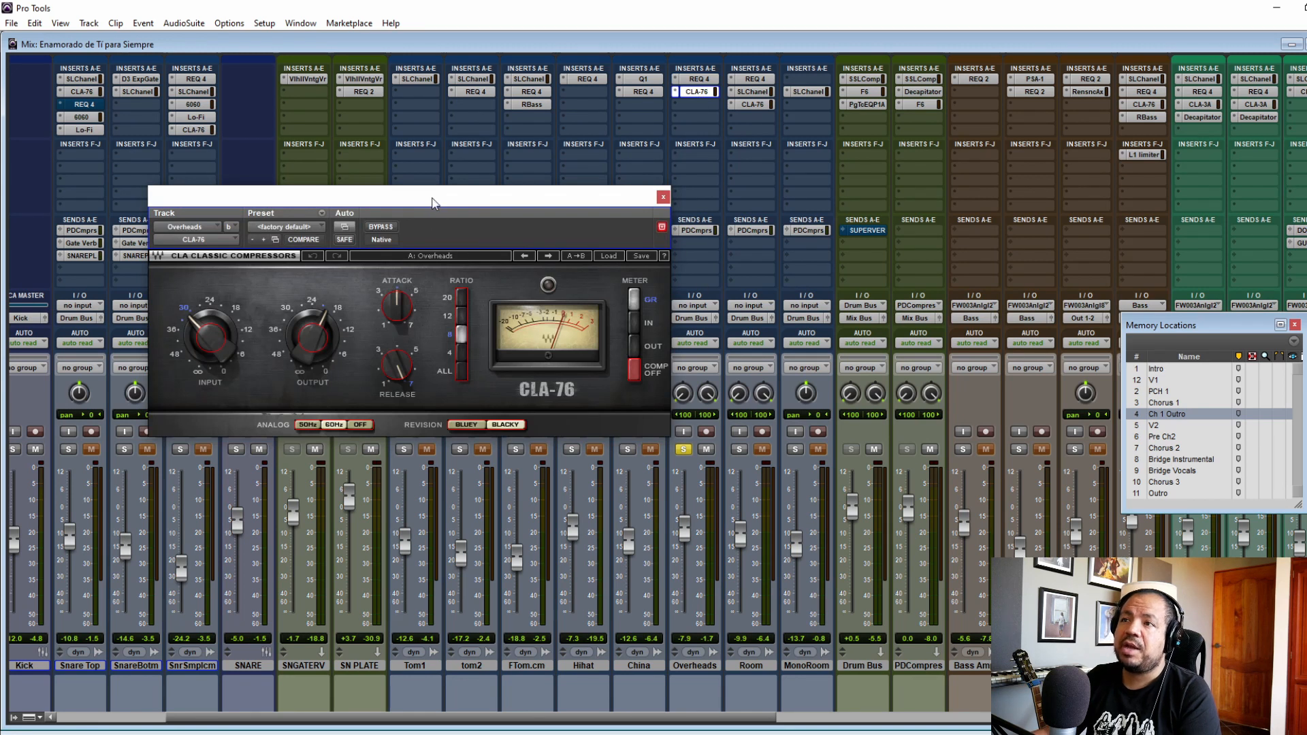
left_click_drag(434, 200, 506, 239)
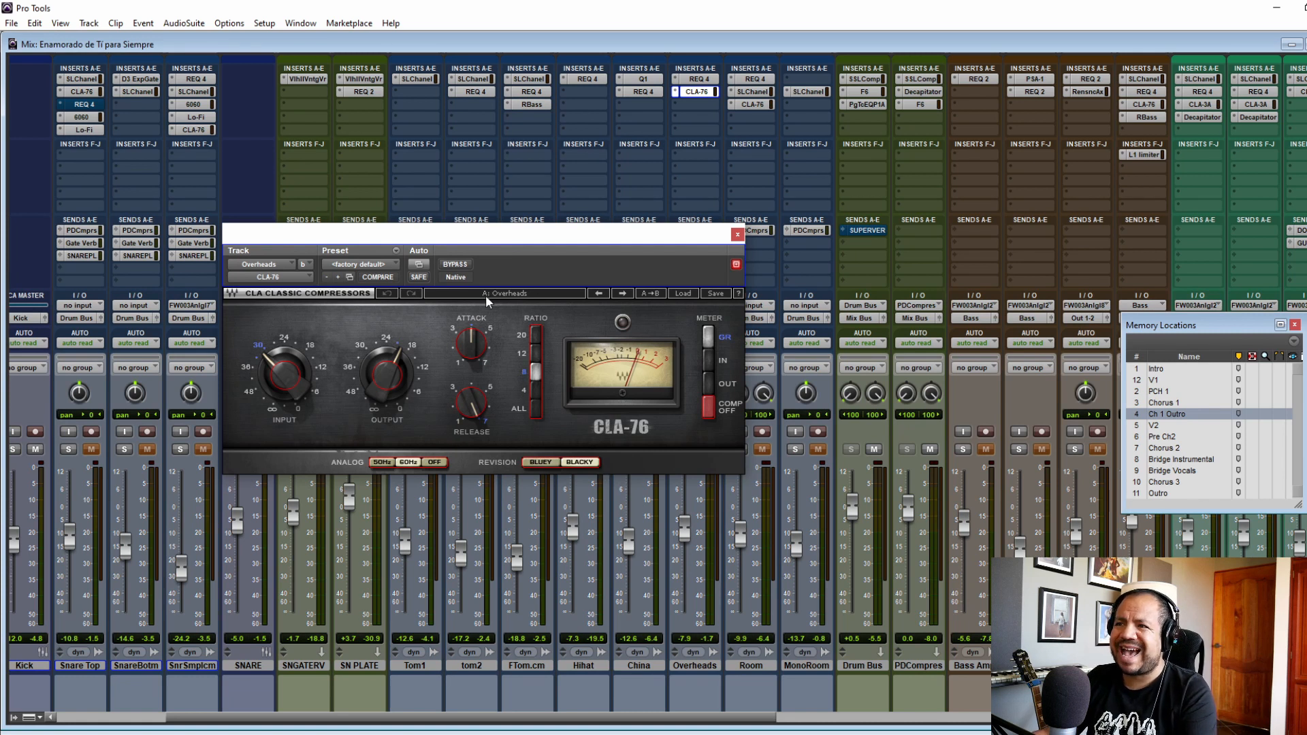
key("space")
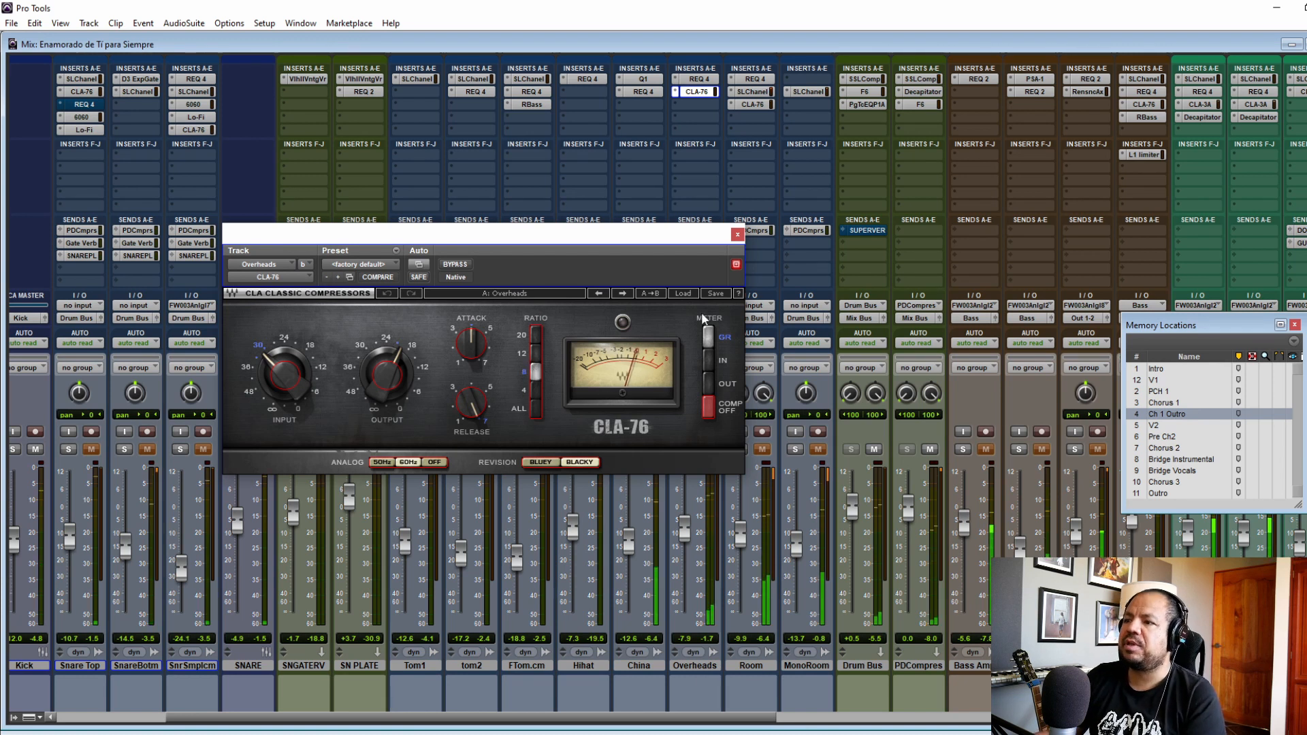
left_click_drag(602, 235, 477, 235)
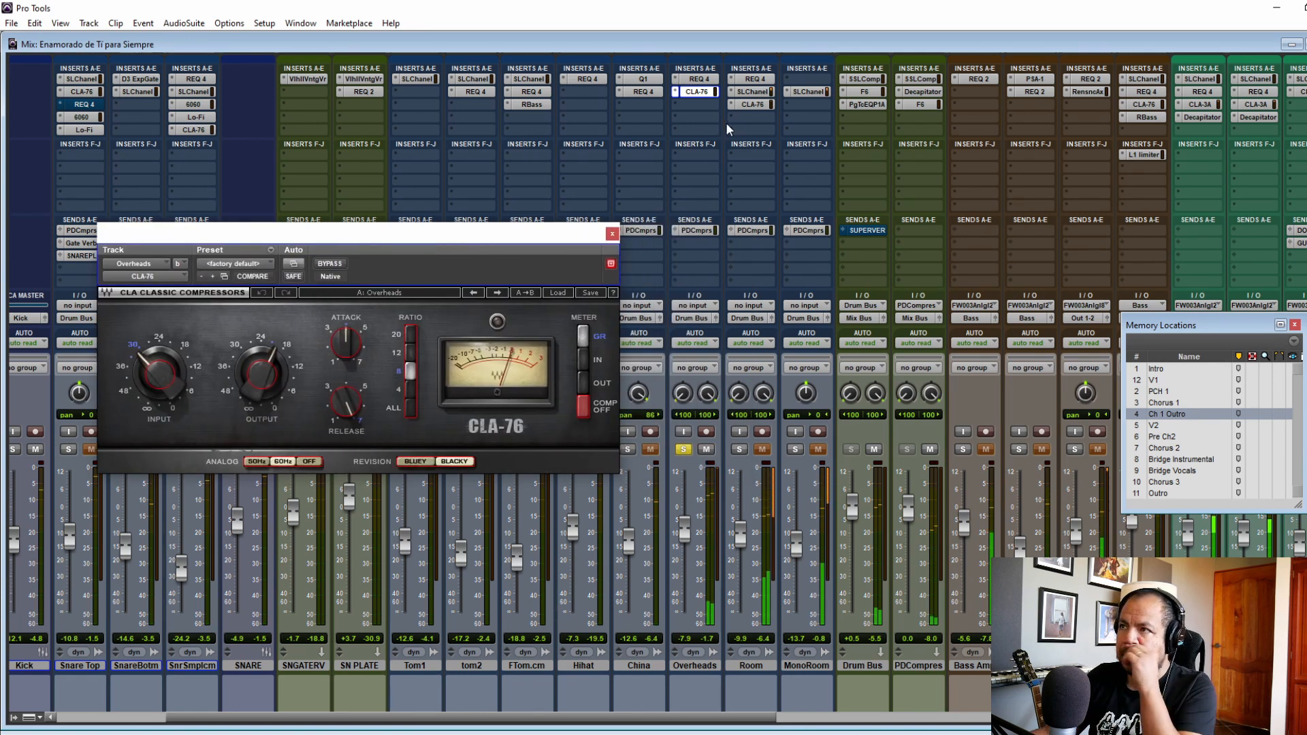
left_click(699, 93, "ctrl")
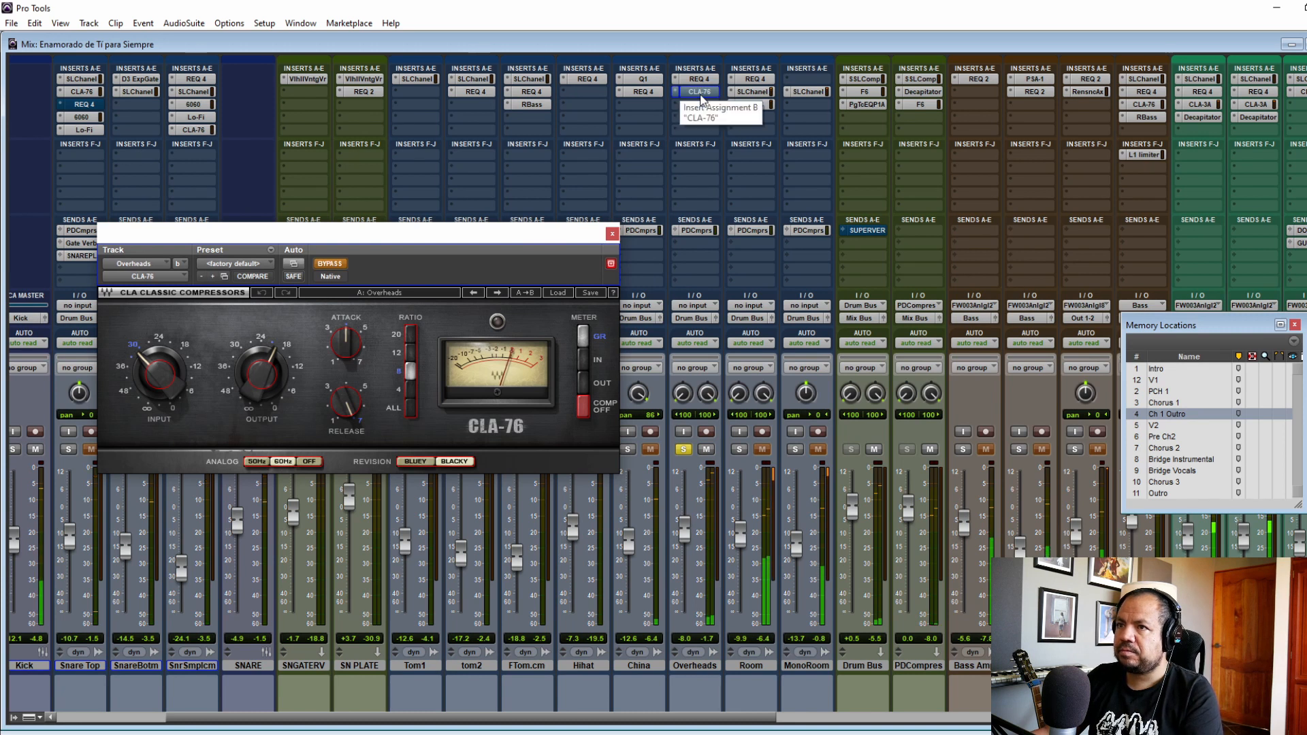
left_click(699, 92, "ctrl")
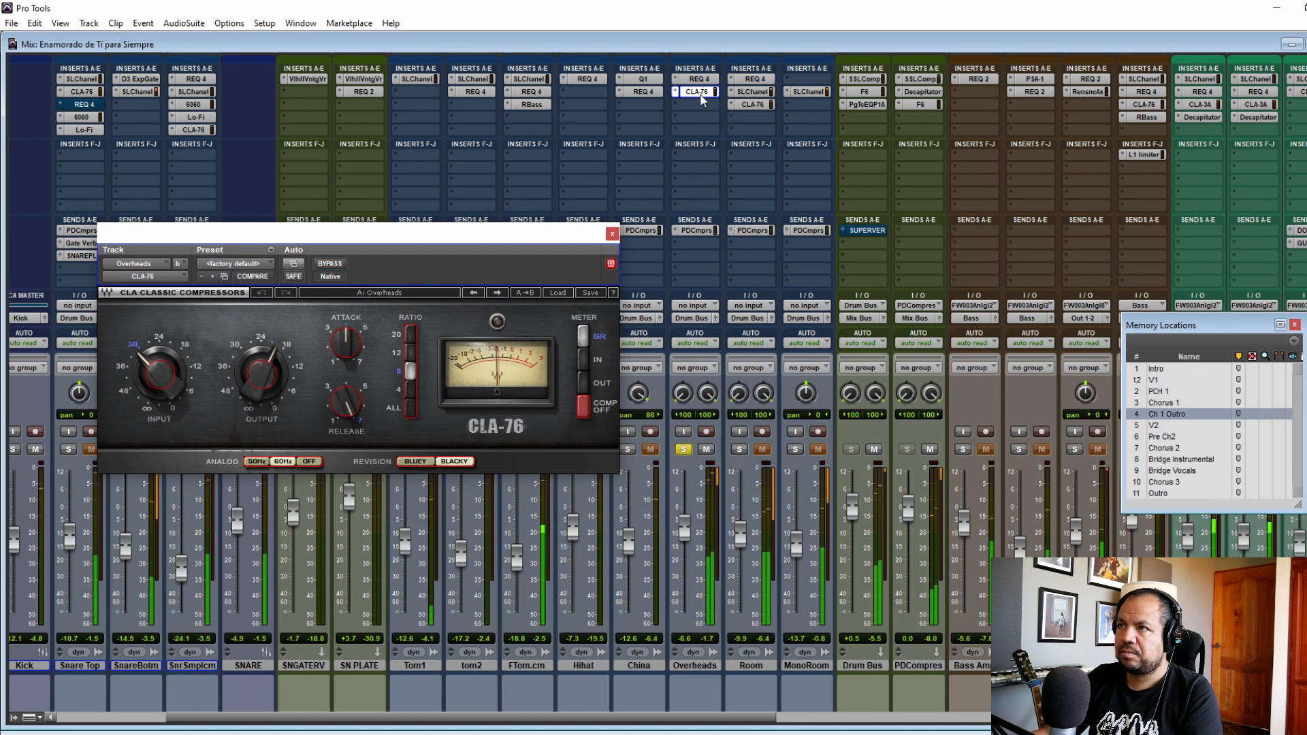
left_click_drag(408, 233, 481, 231)
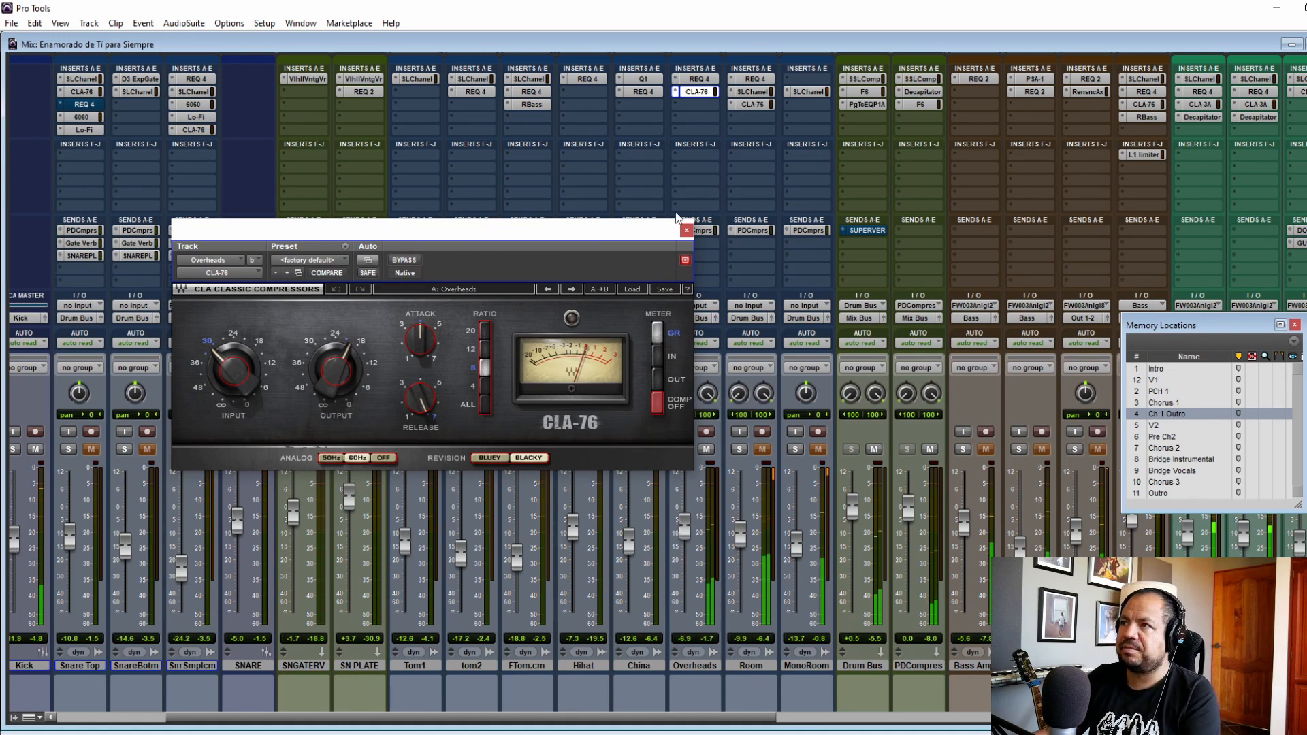
left_click(687, 230)
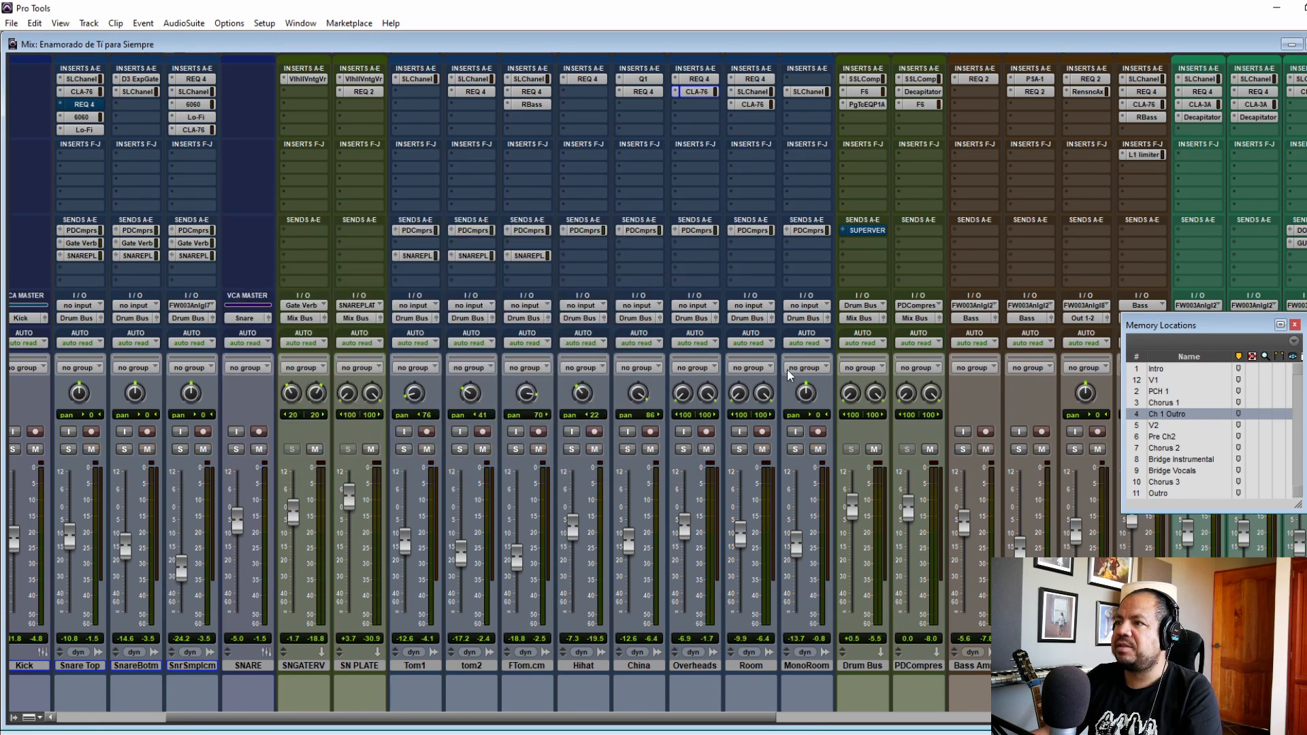
Step: Inspect the REQ 4 and SSLChannel plug-in settings on the Room track
left_click(753, 79)
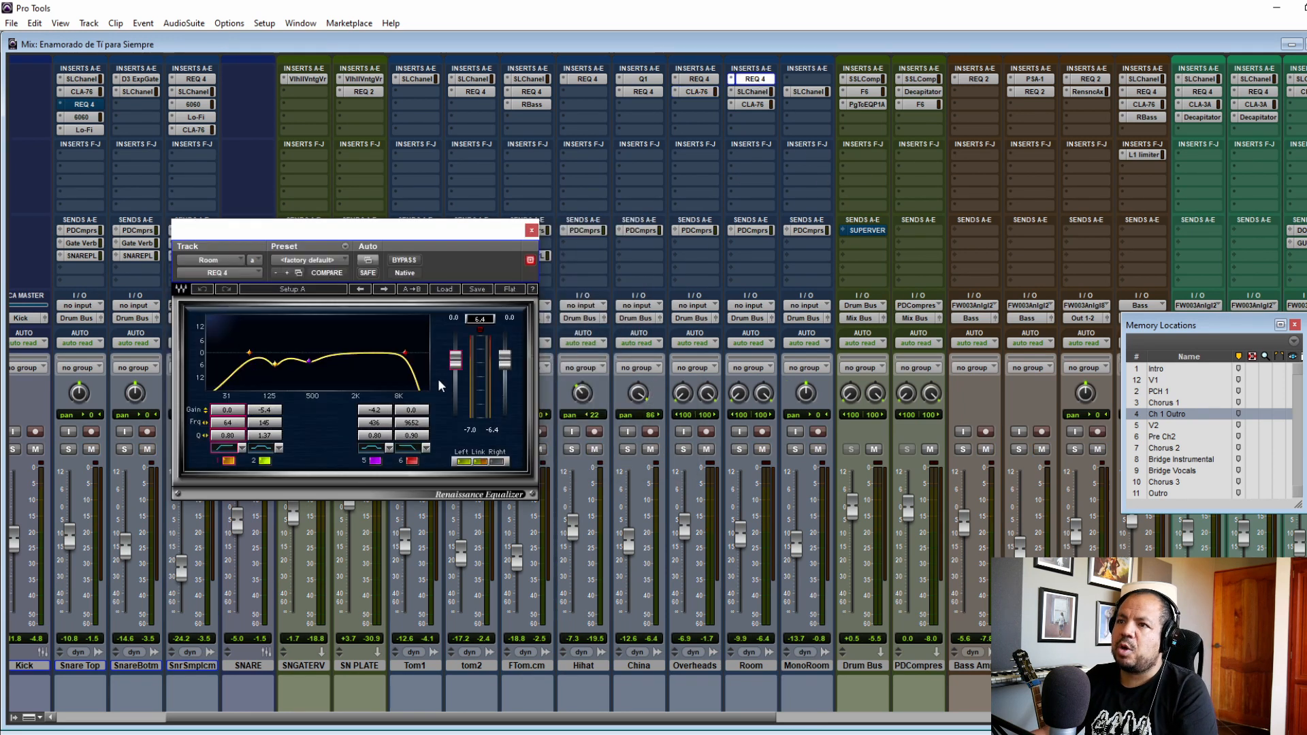
left_click(531, 230)
left_click(753, 92)
left_click_drag(387, 235, 469, 89)
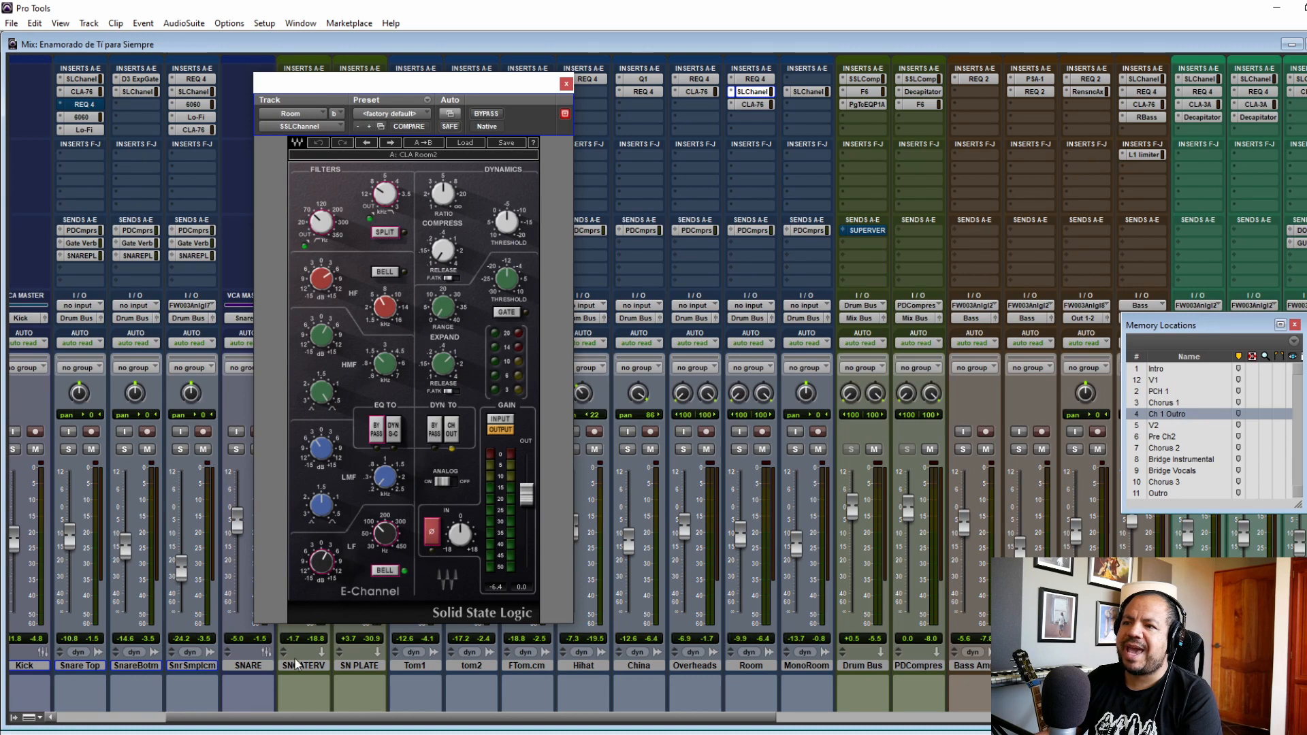
left_click(567, 86)
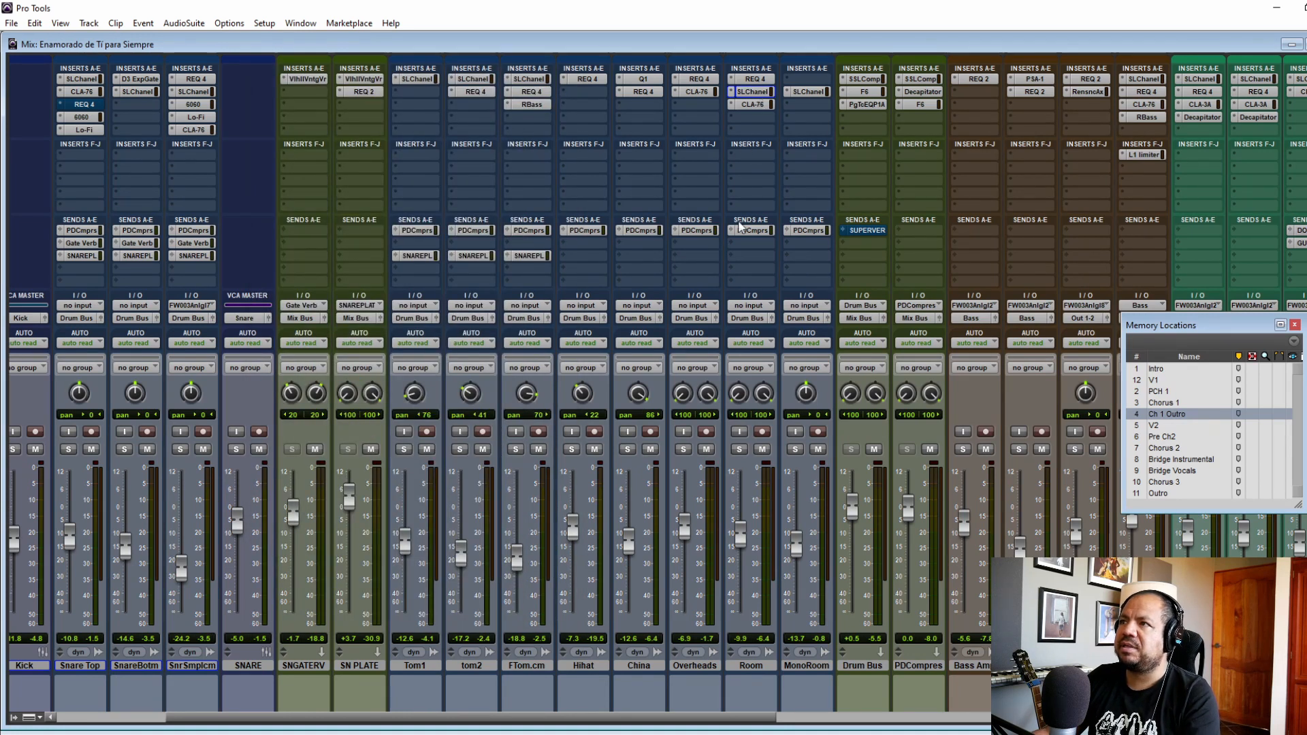
Step: Solo the Room track and compare it with its CLA-76 compressor bypassed and active during playback
left_click(739, 450)
key("space")
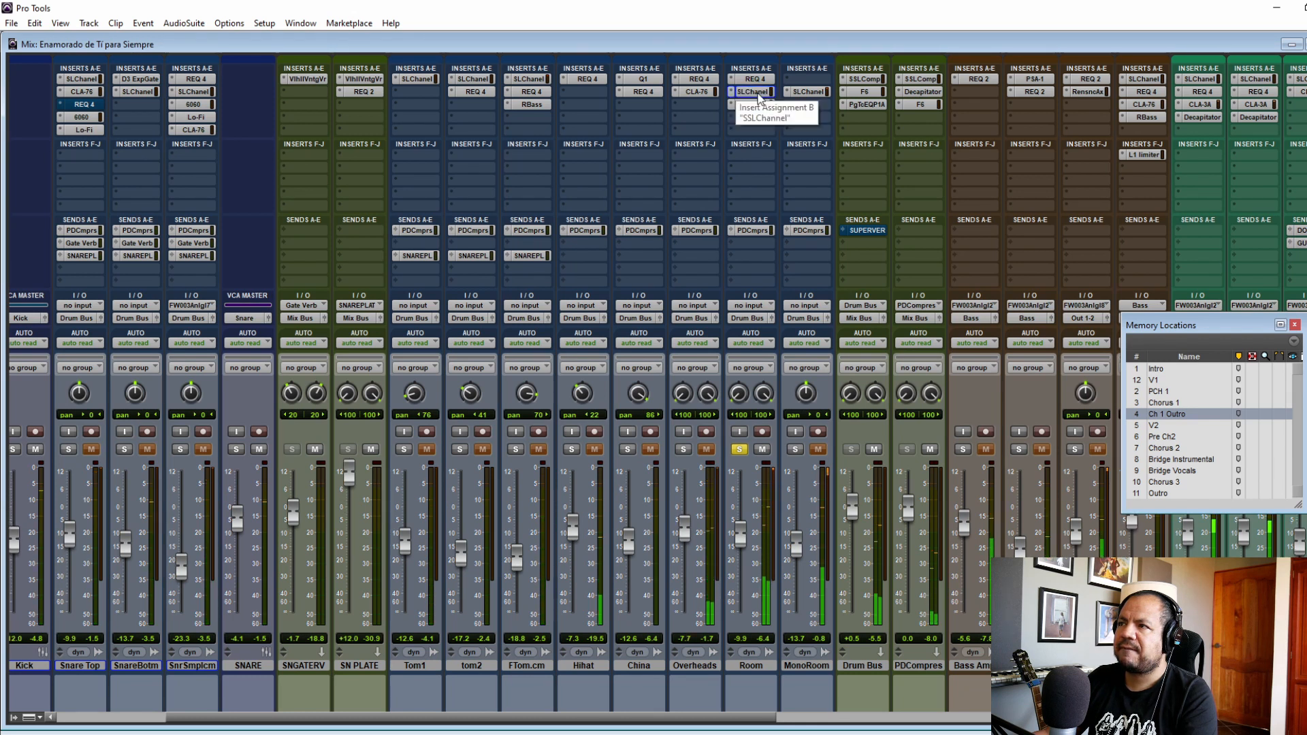
left_click(753, 104)
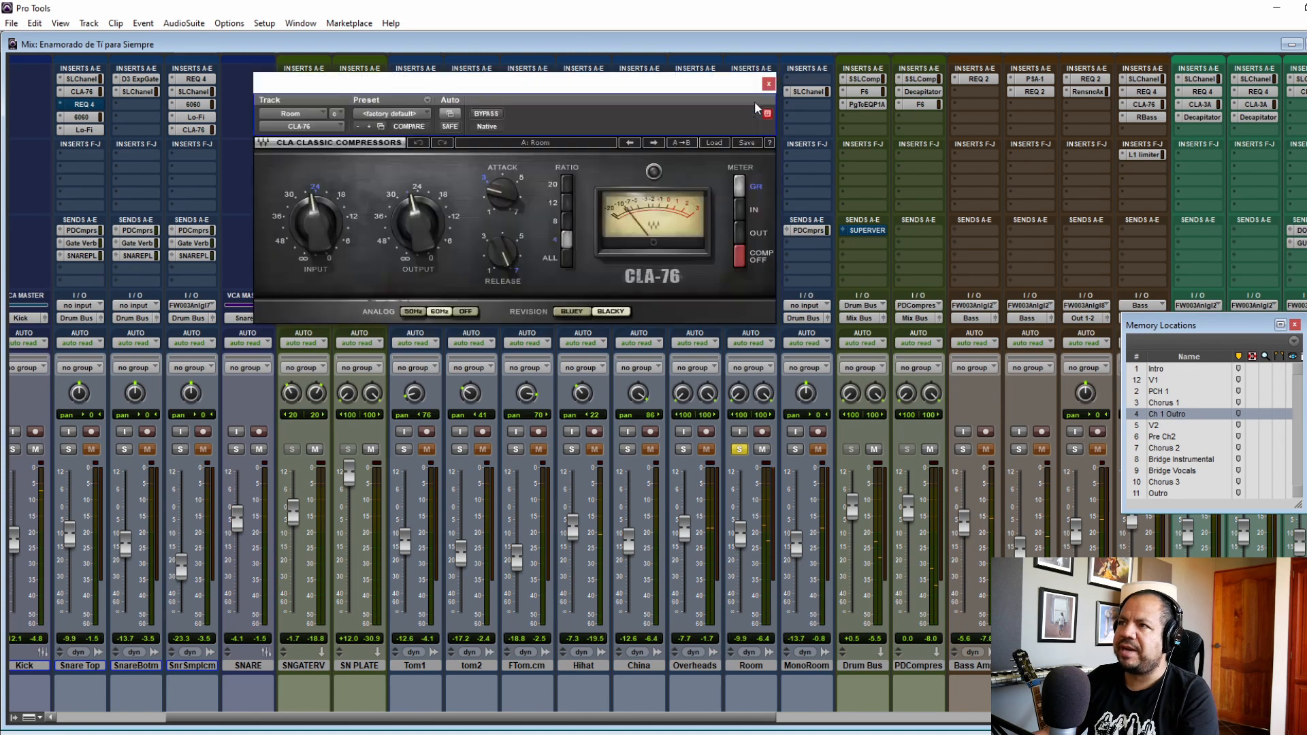
left_click_drag(620, 96, 654, 255)
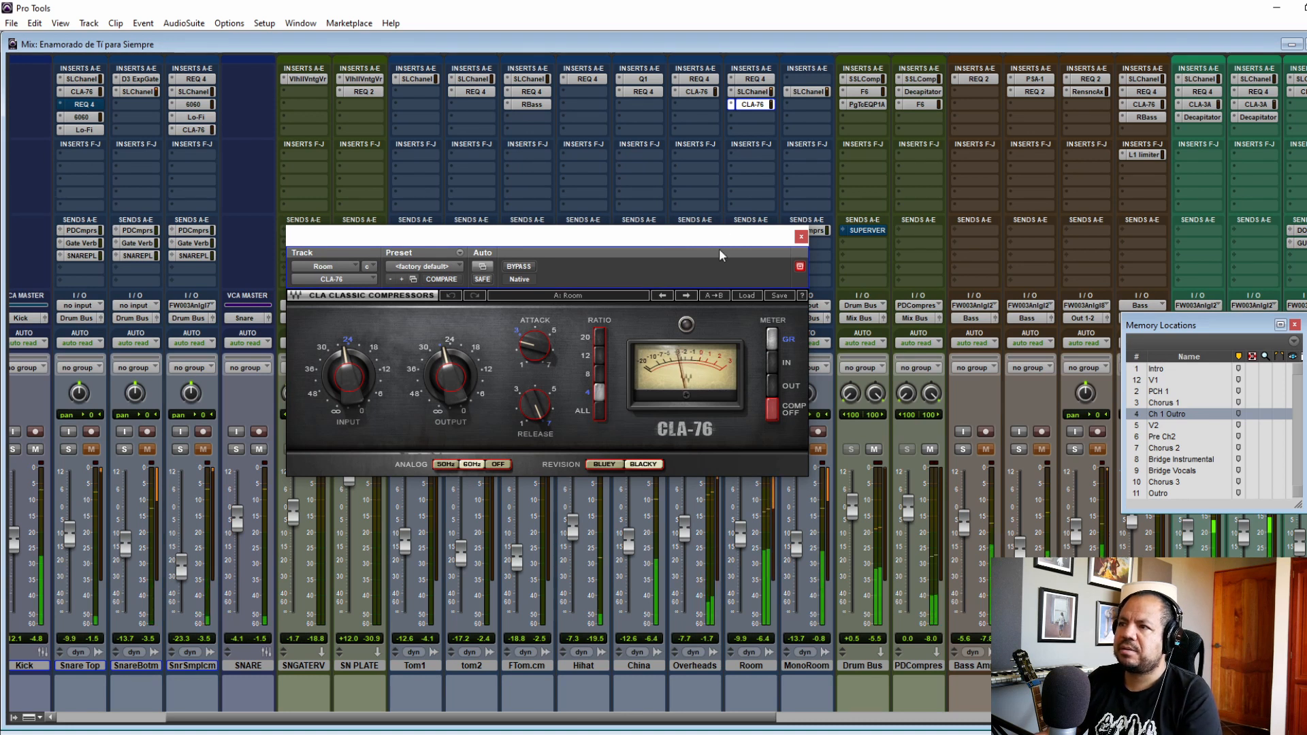
left_click(519, 267)
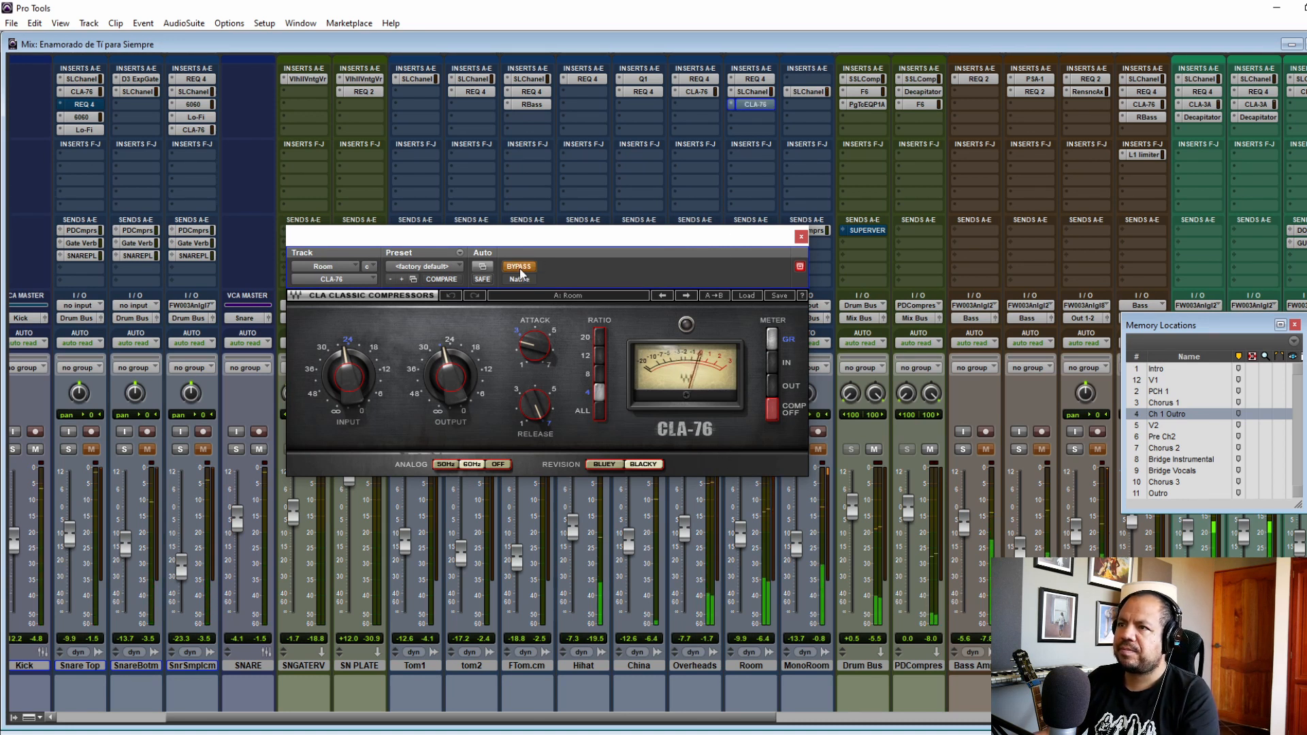
left_click(519, 266)
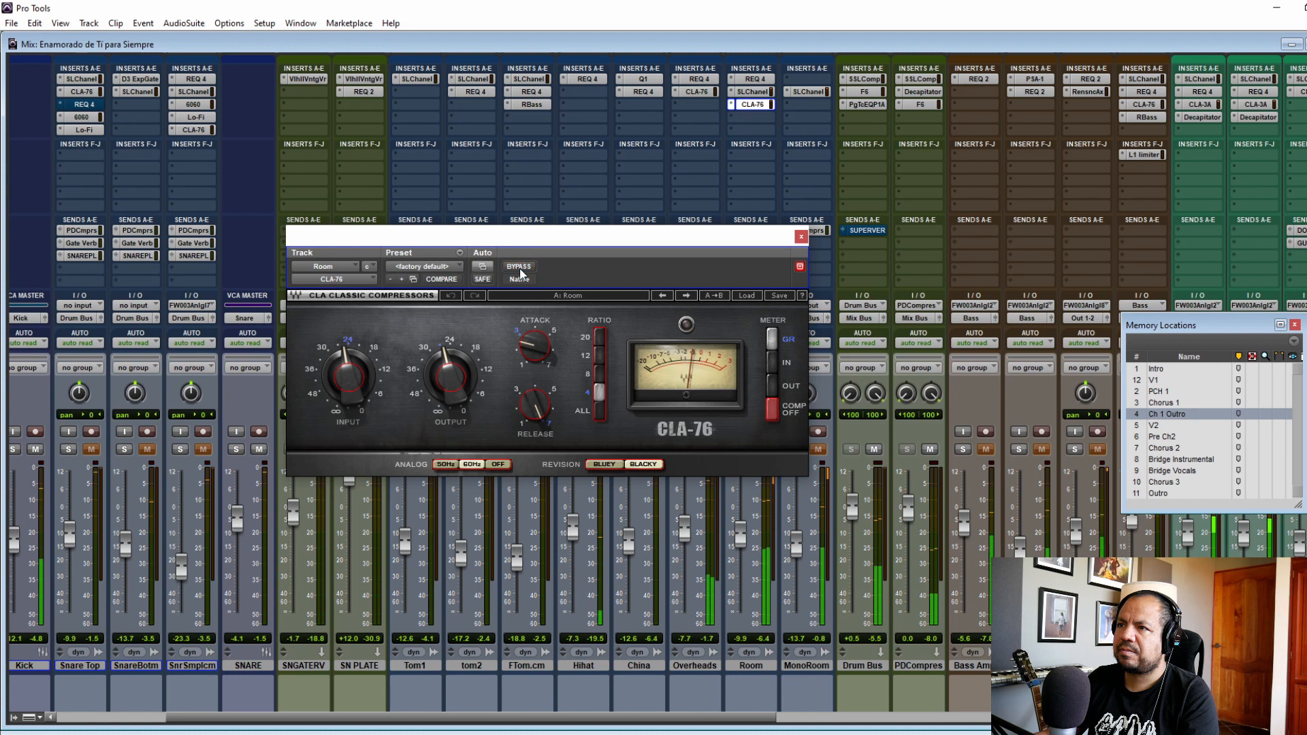
left_click(801, 236)
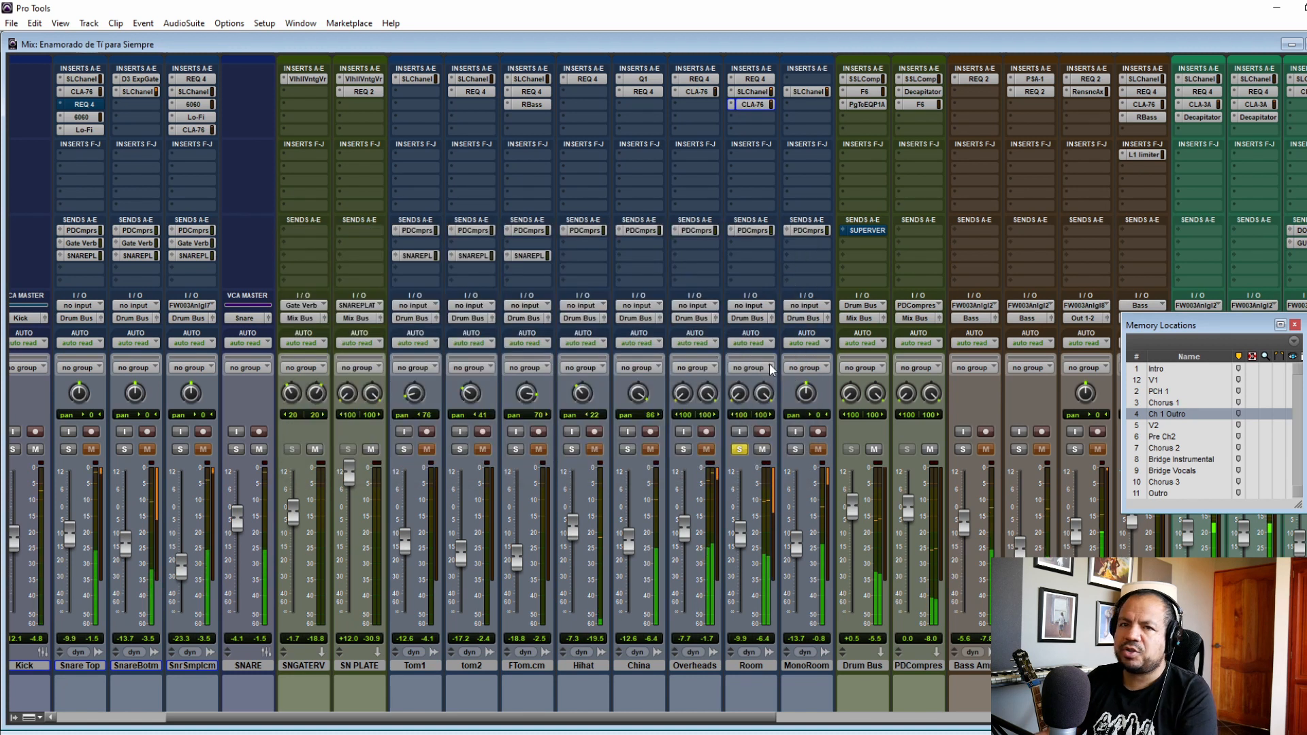
Step: Switch the solo from Room to the MonoRoom track and open its SSLChannel plug-in
left_click(744, 450)
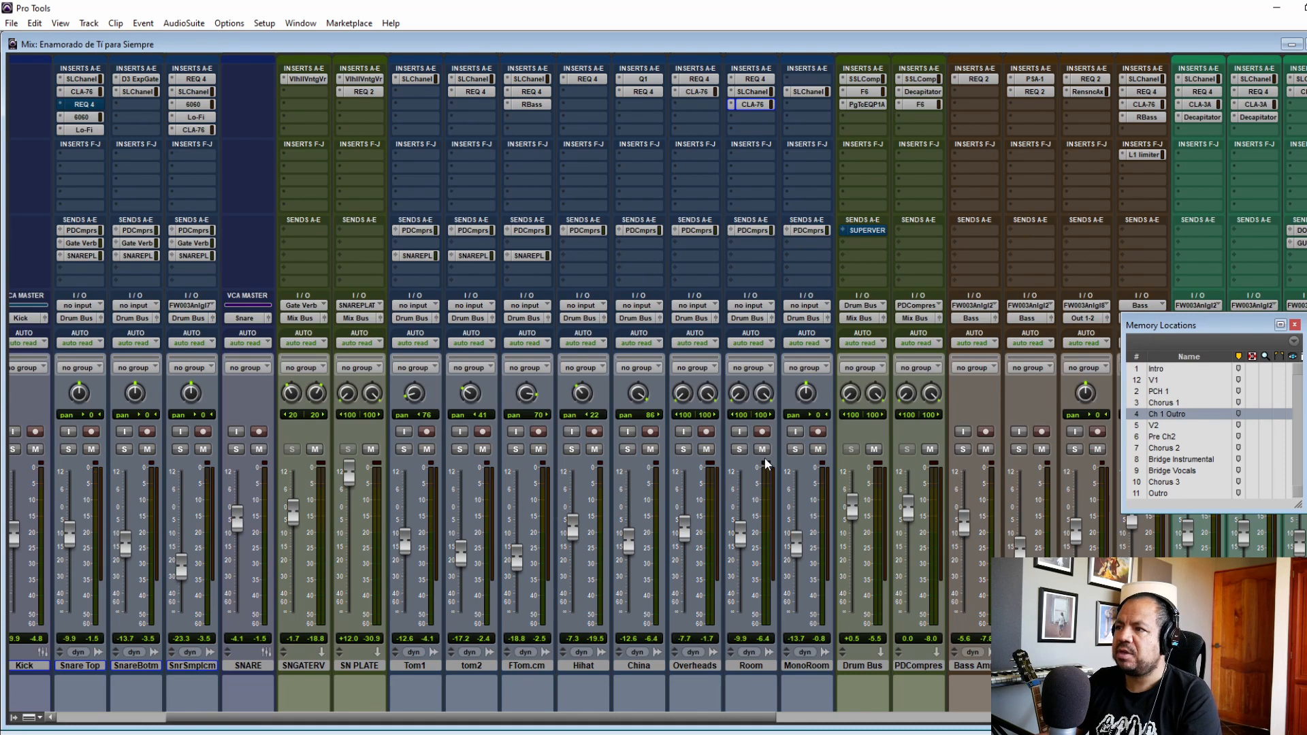
left_click(796, 449)
left_click(816, 94)
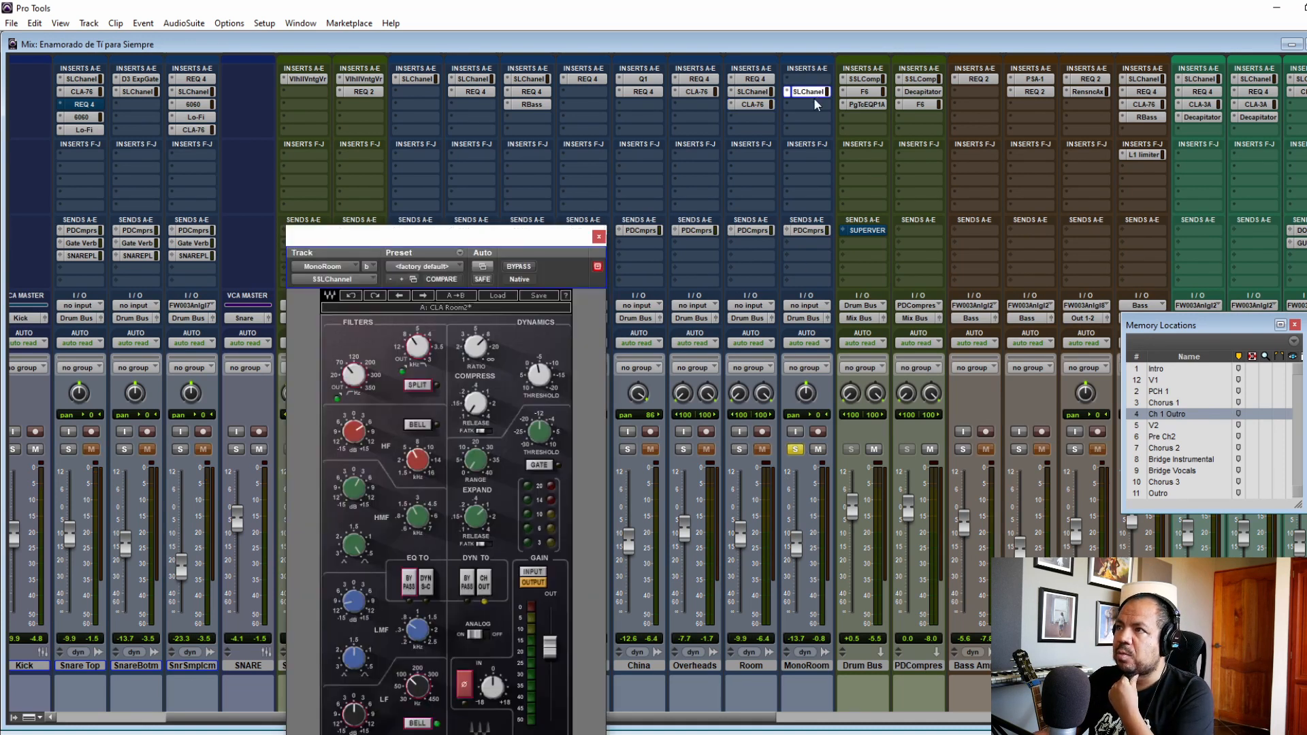
left_click_drag(506, 257, 558, 101)
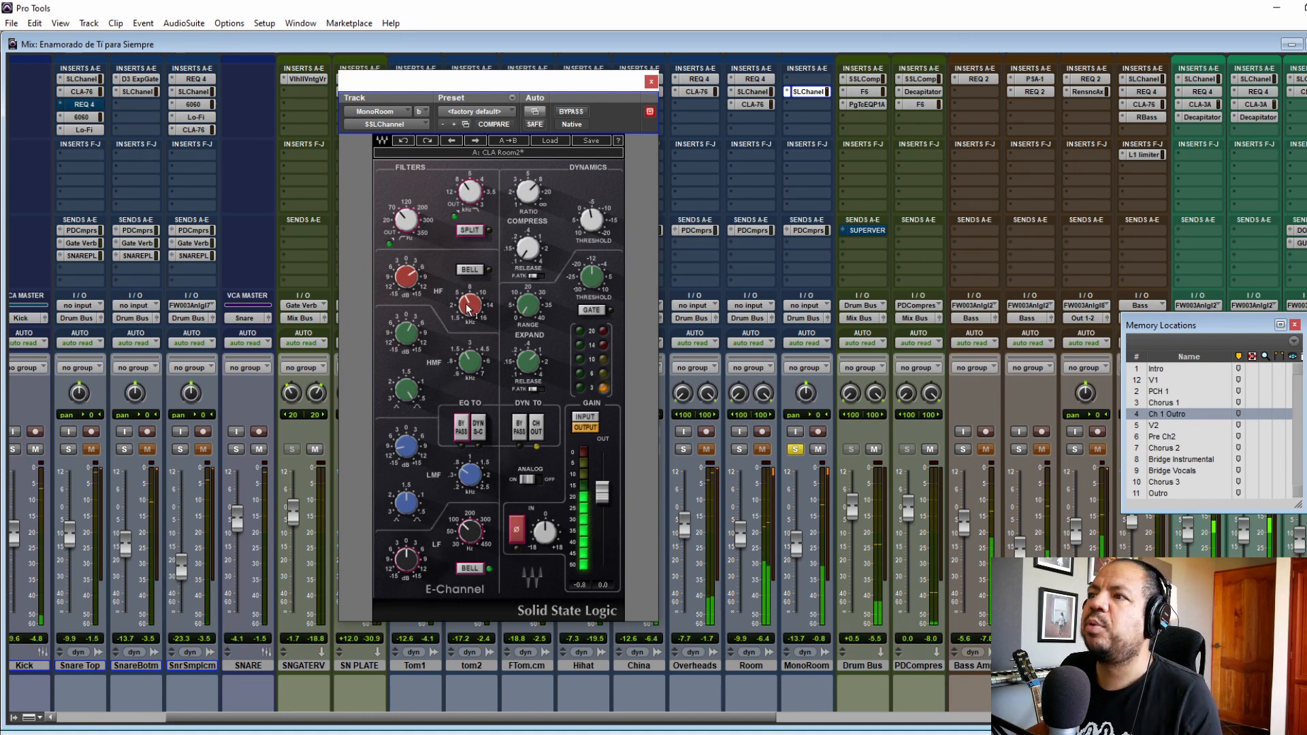
Step: Compare the MonoRoom track with its SSLChannel plug-in bypassed and active, and close the plug-in window
mouse_move(460, 314)
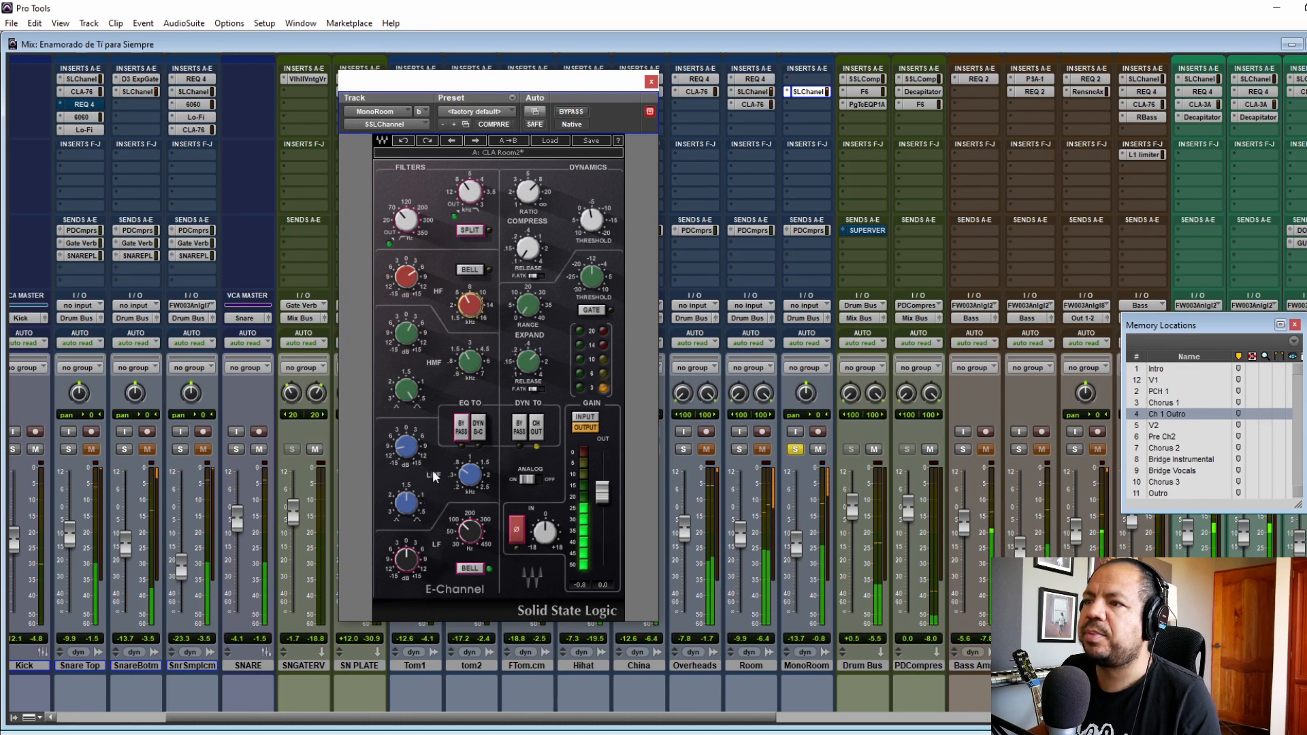
left_click(578, 112)
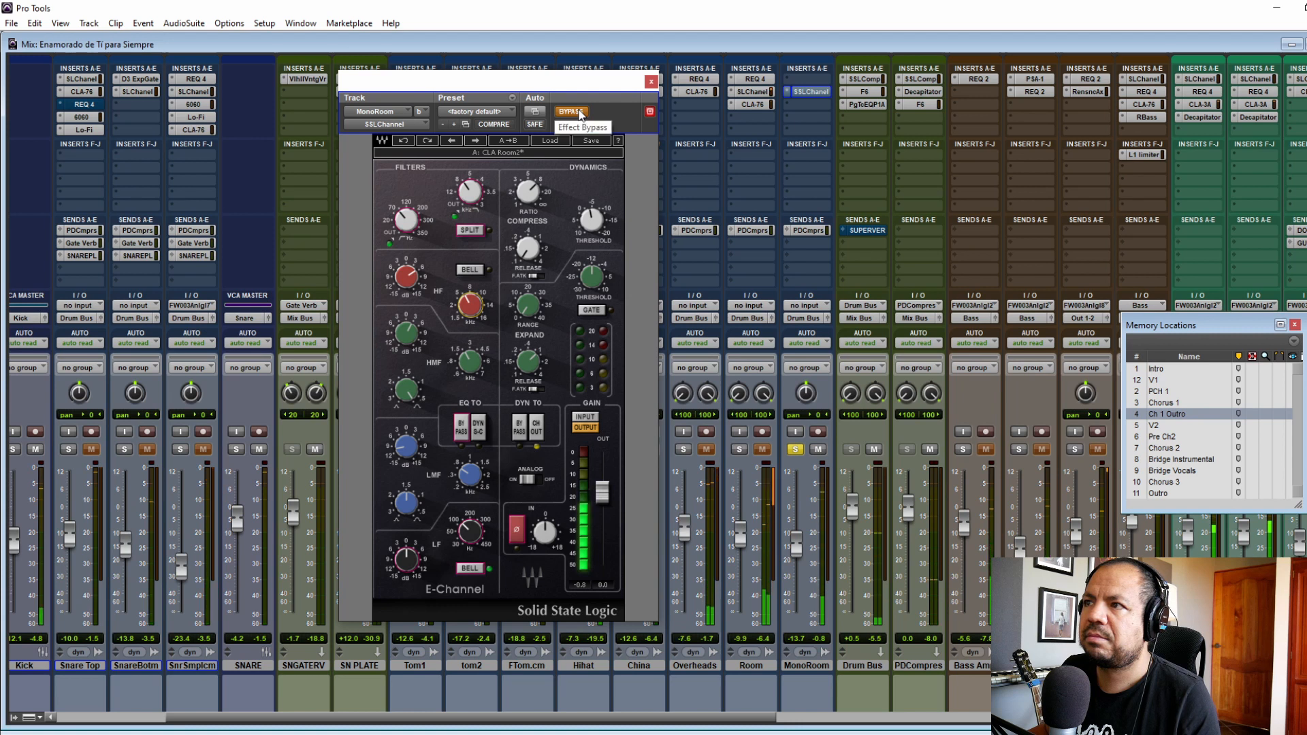
left_click(578, 112)
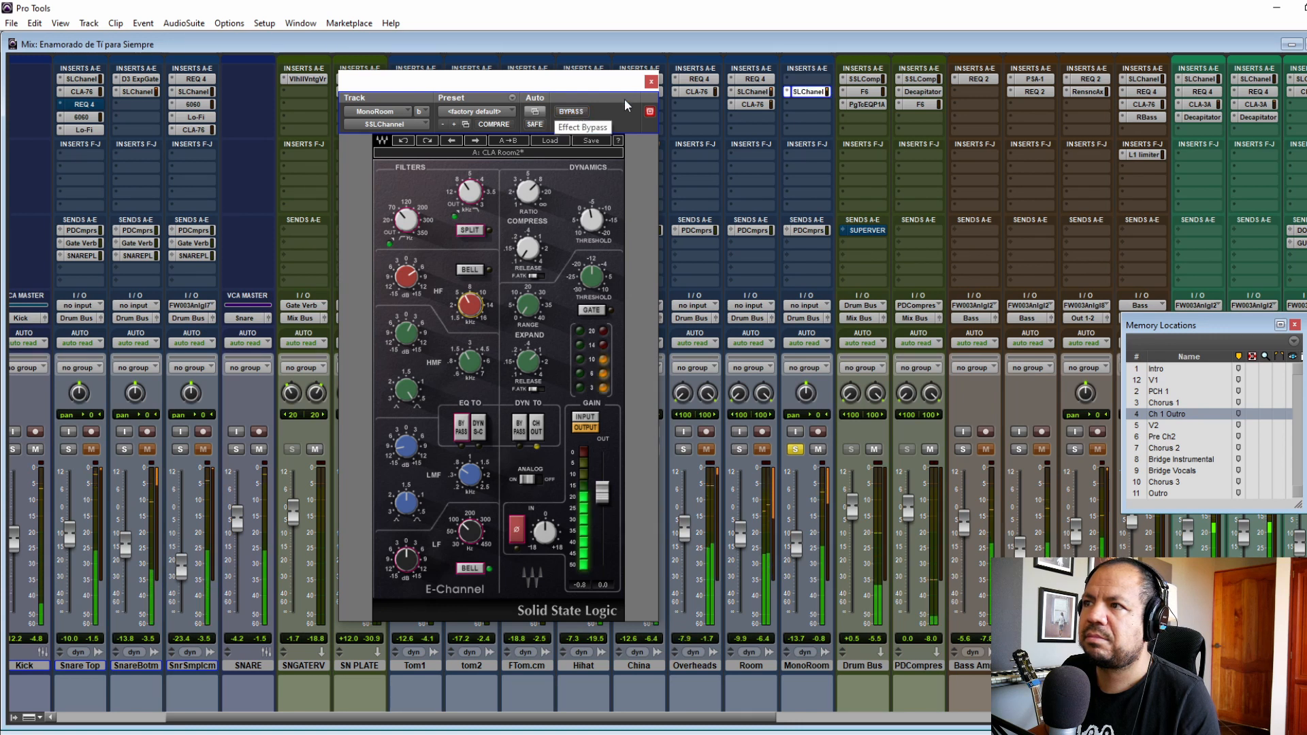
left_click(651, 81)
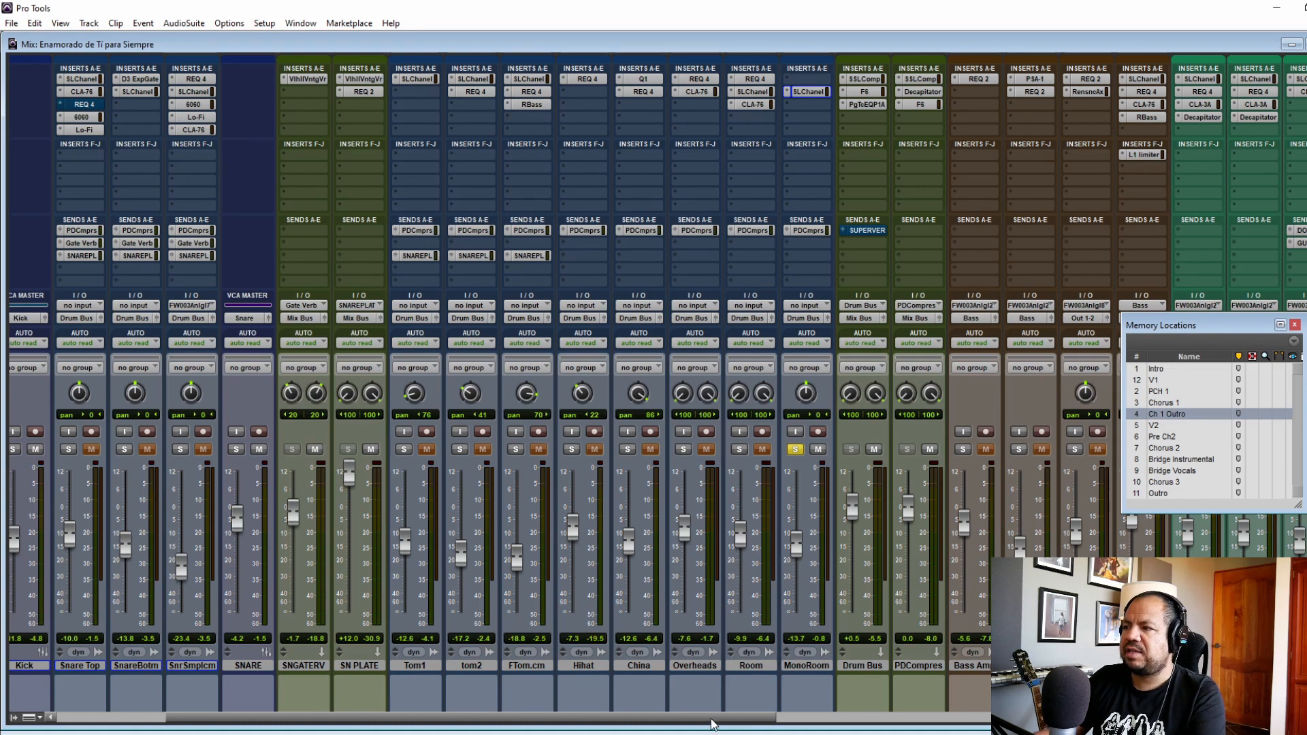
Step: Solo all the drum tracks from Kick in to MonoRoom and inspect the SSLComp compressor on the Drum Bus
left_click_drag(715, 718, 480, 715)
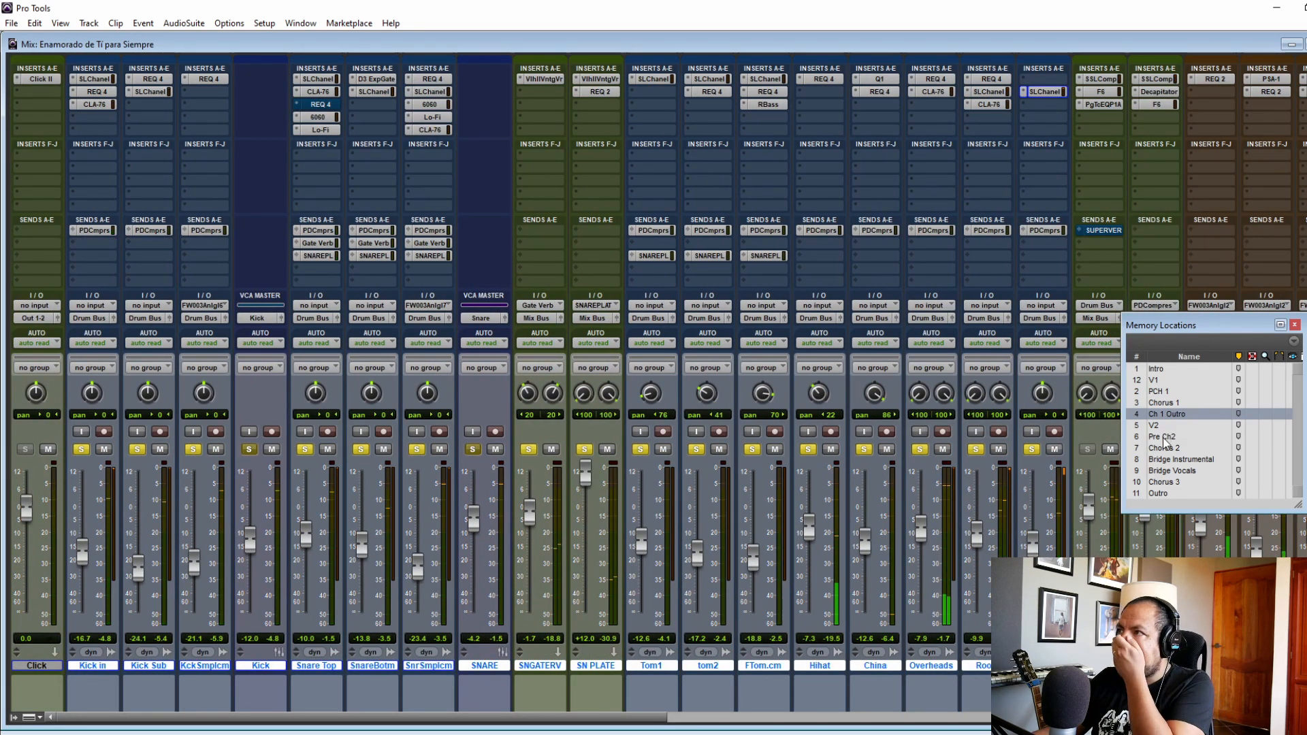
left_click_drag(594, 718, 756, 726)
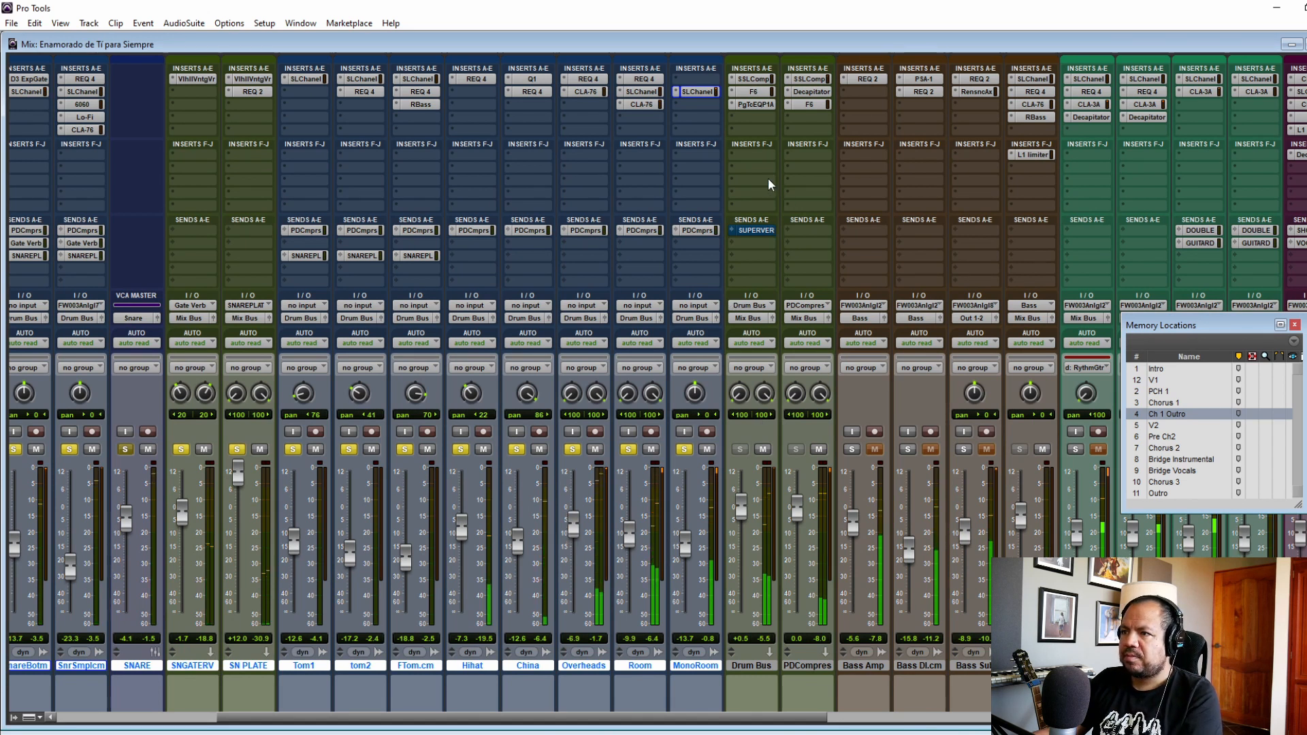
left_click(754, 79)
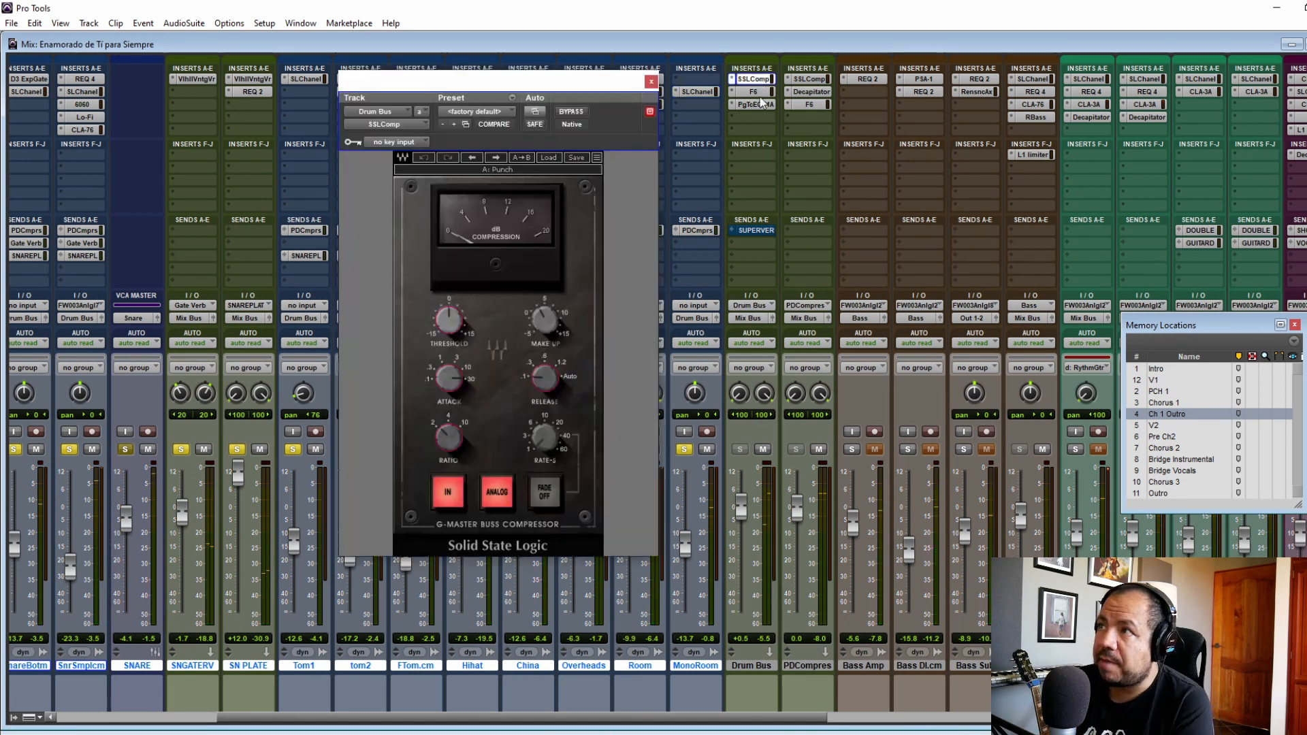
mouse_move(548, 325)
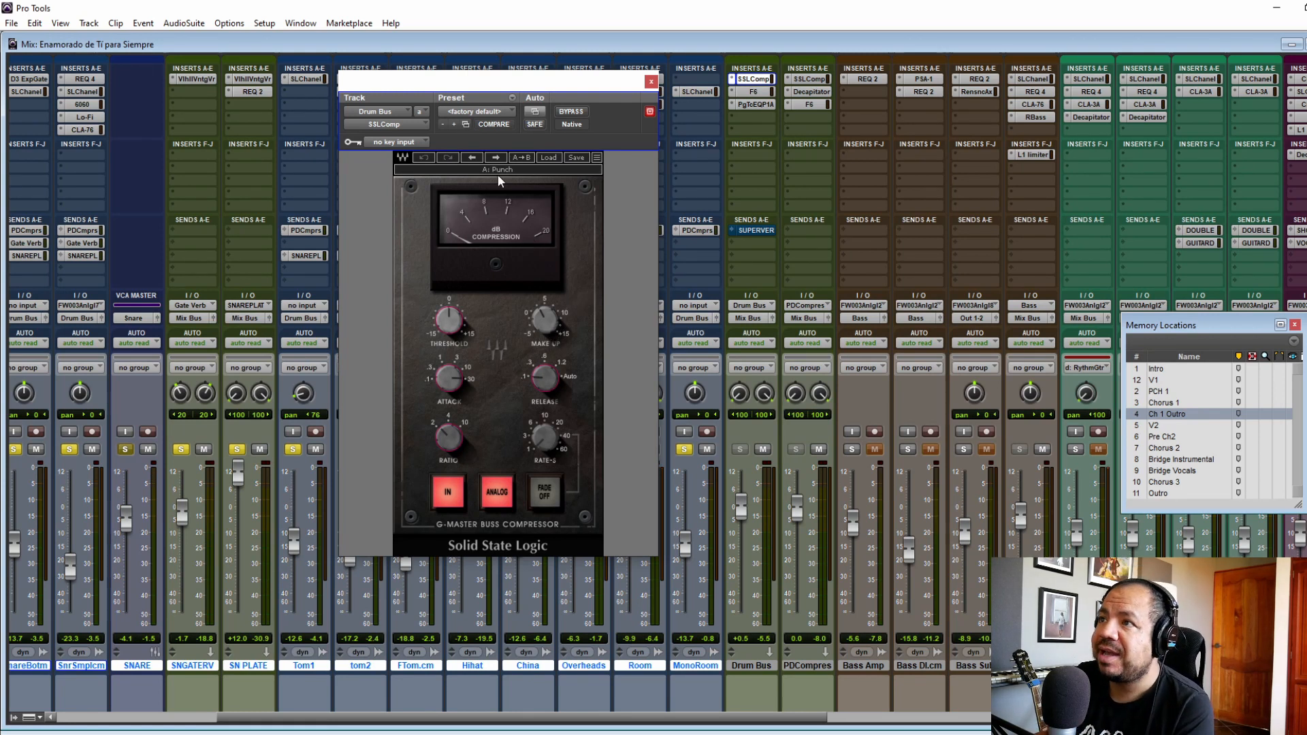
left_click(651, 83)
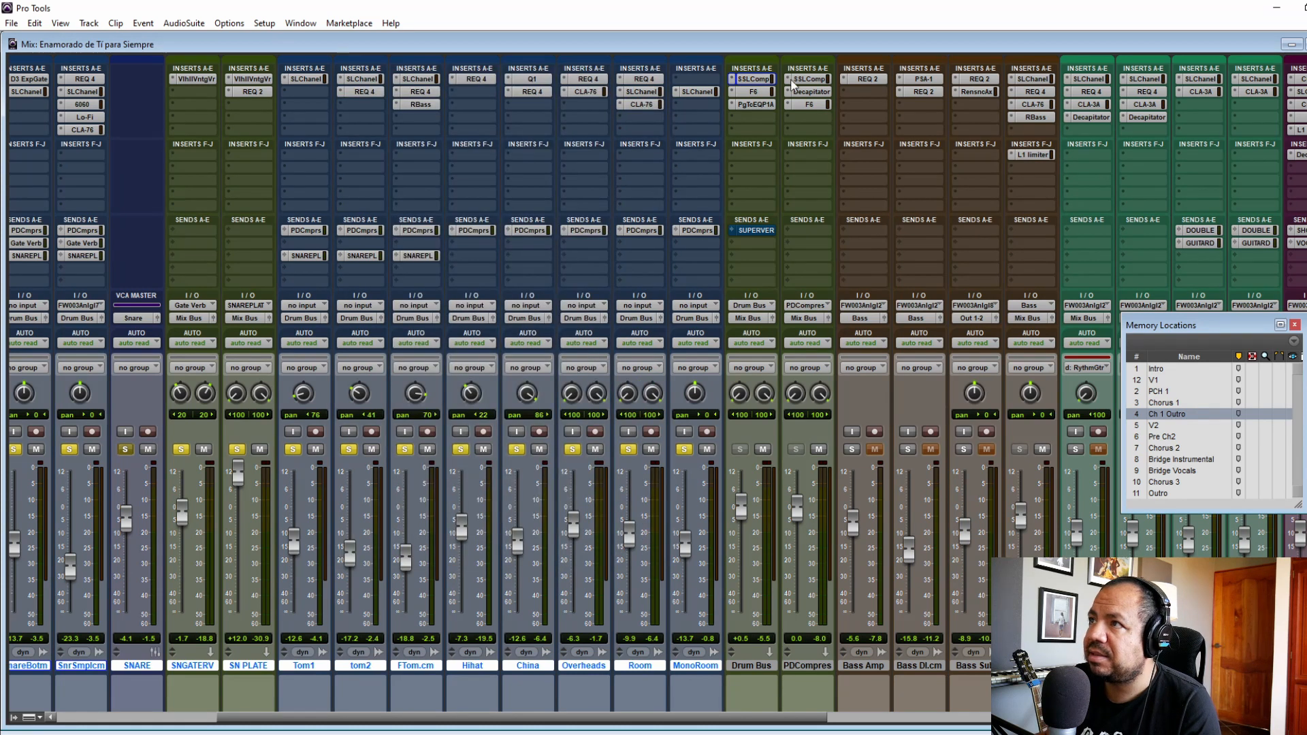
Step: Activate the SSLComp compressor on the Drum Bus and compare it bypassed and active from the Chorus 1 marker
left_click(756, 81)
left_click(572, 113)
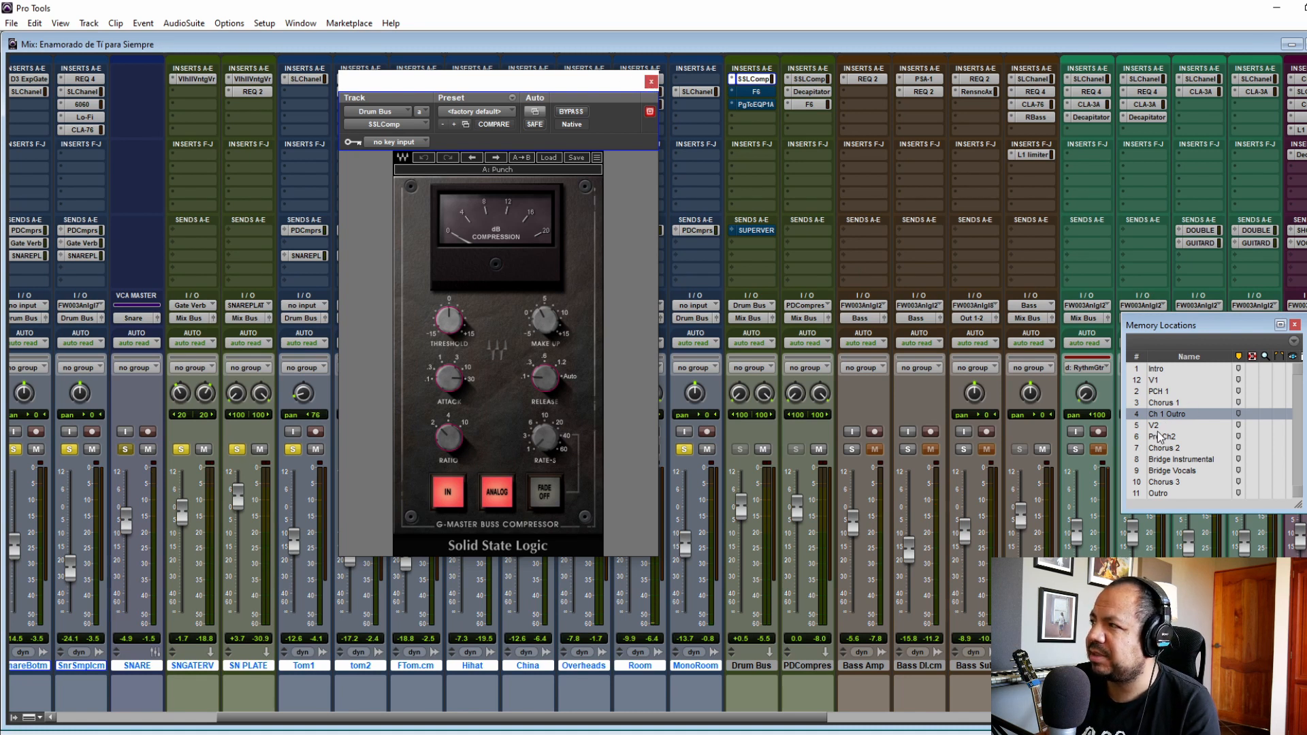
left_click(1160, 402)
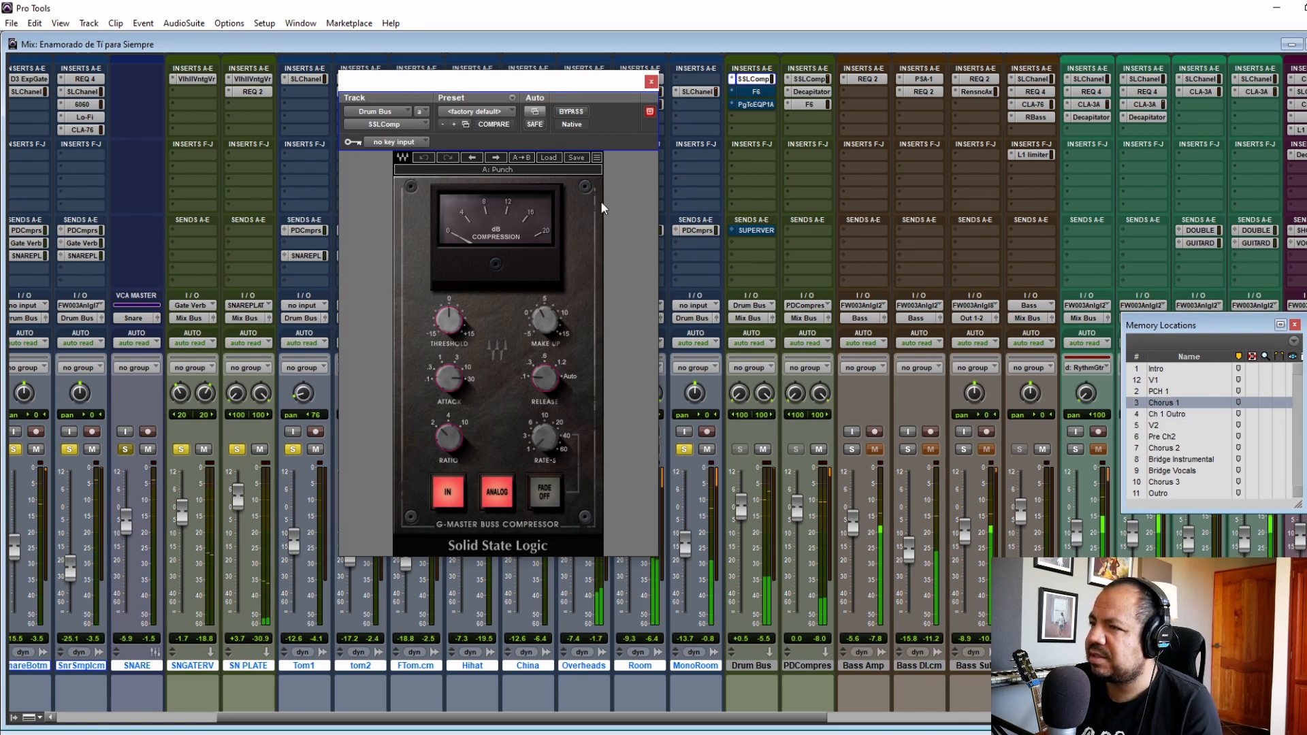
left_click(576, 115)
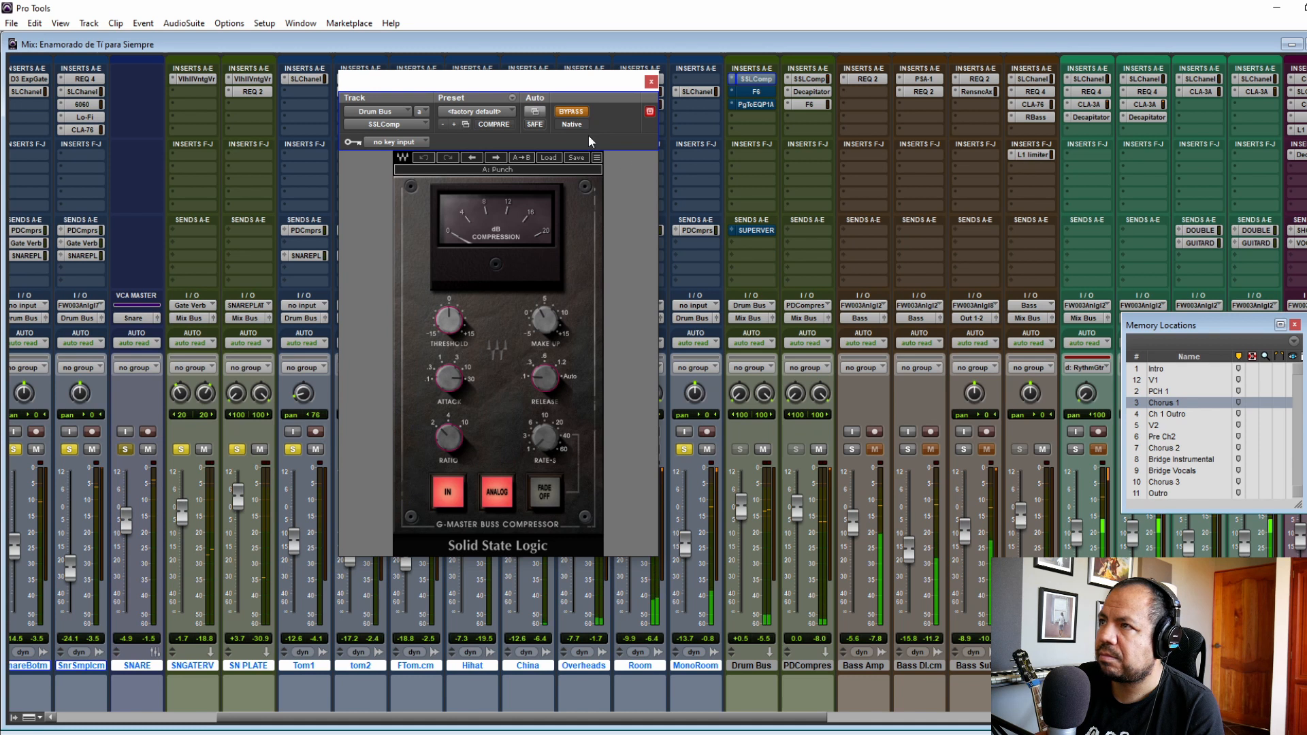
left_click(572, 116)
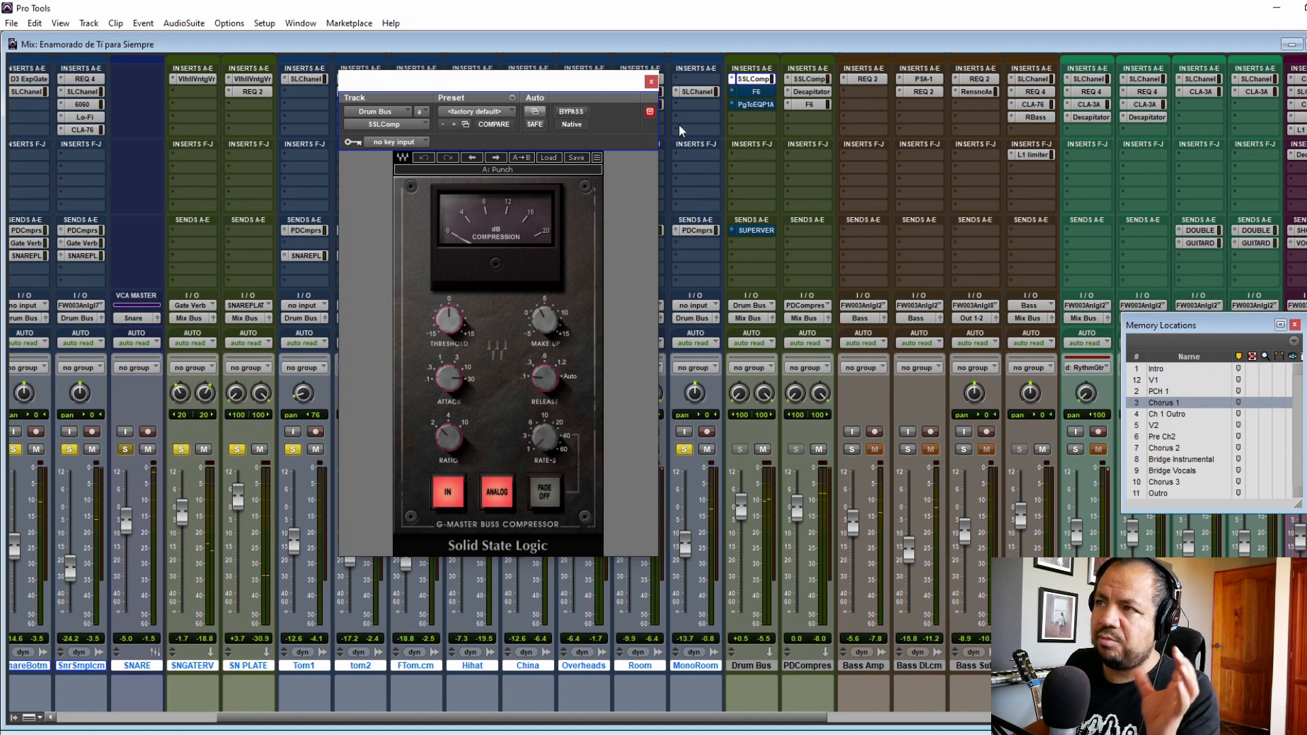
Step: Inspect the F6 equalizer on the Drum Bus, close its window and take the plug-in out of bypass
left_click(756, 92)
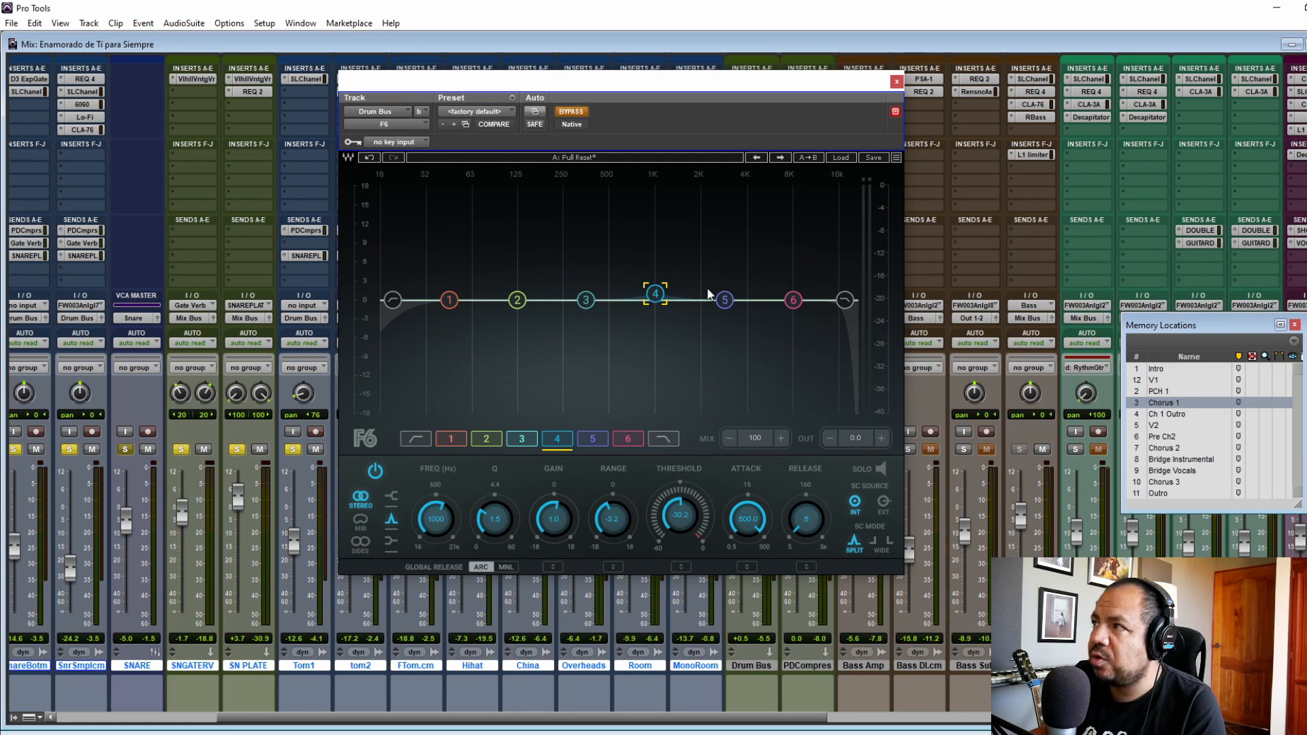
left_click(896, 81)
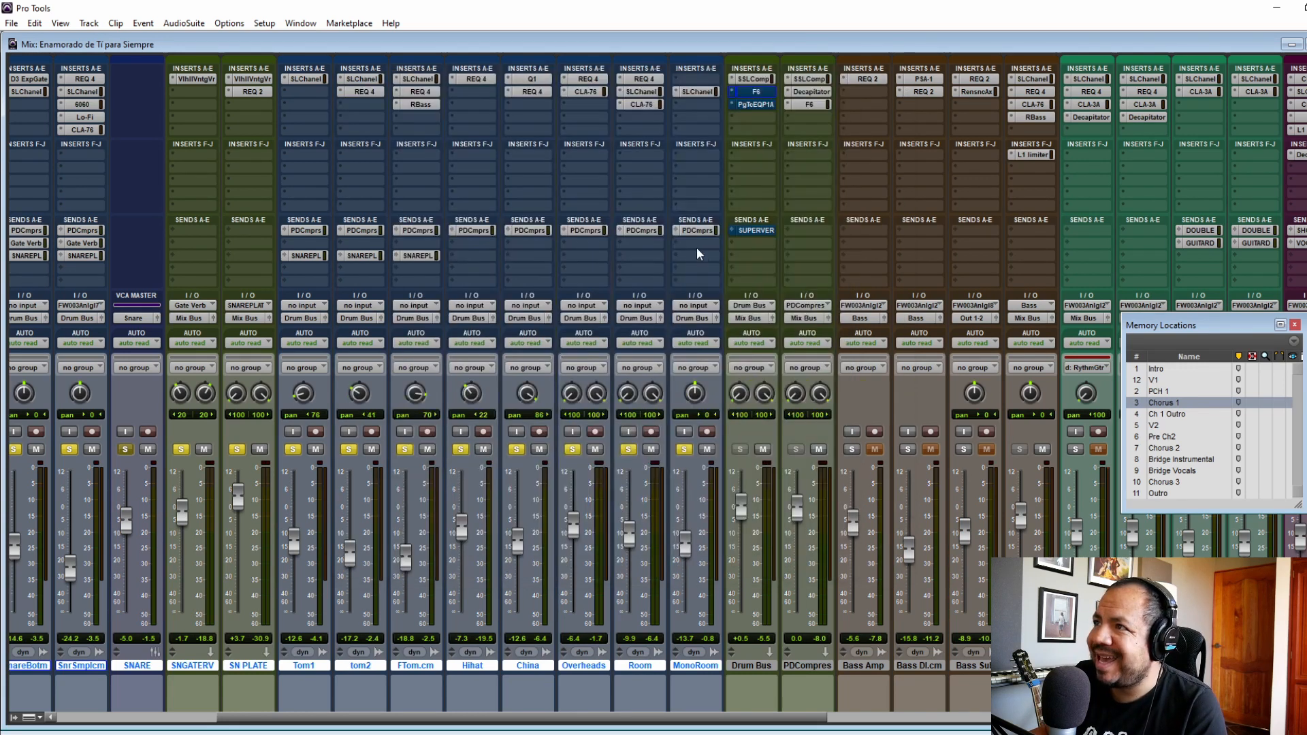
left_click(757, 93, "ctrl")
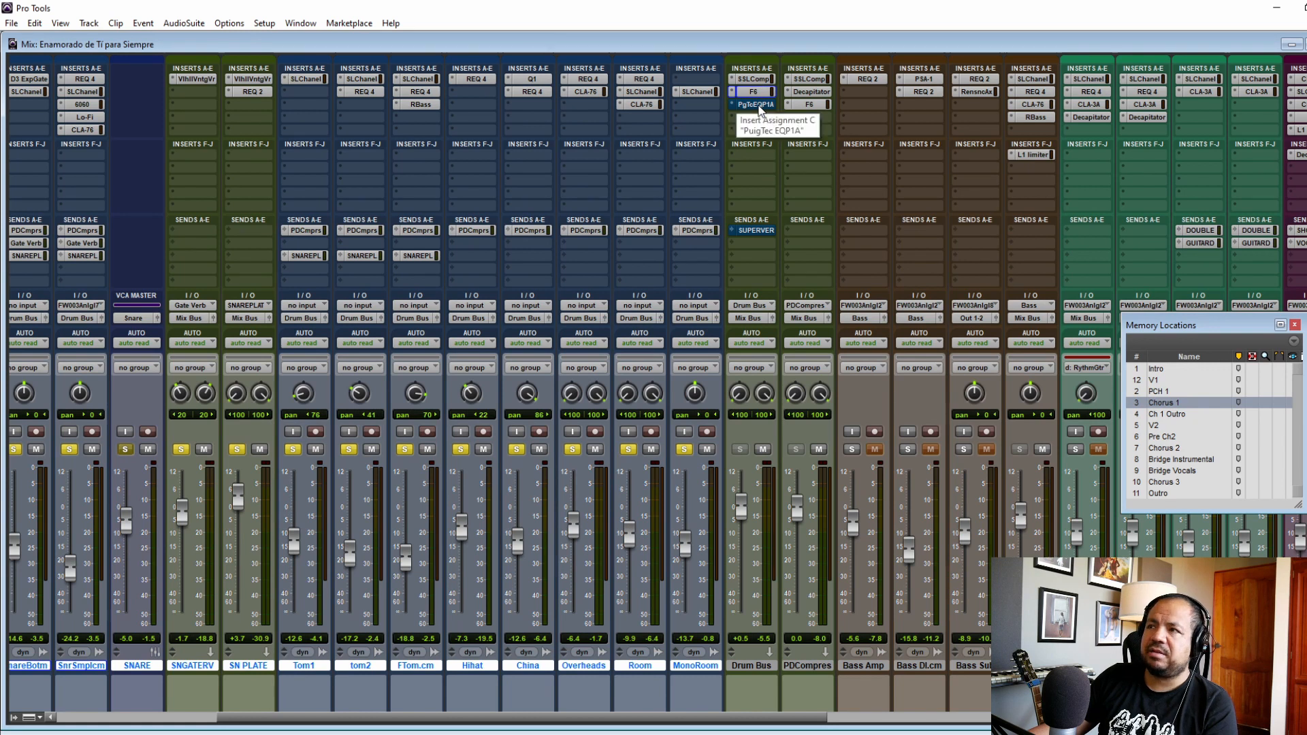
Step: Activate the PuigTec EQP1A on the Drum Bus and raise its low-frequency Boost to about 2
left_click(760, 109)
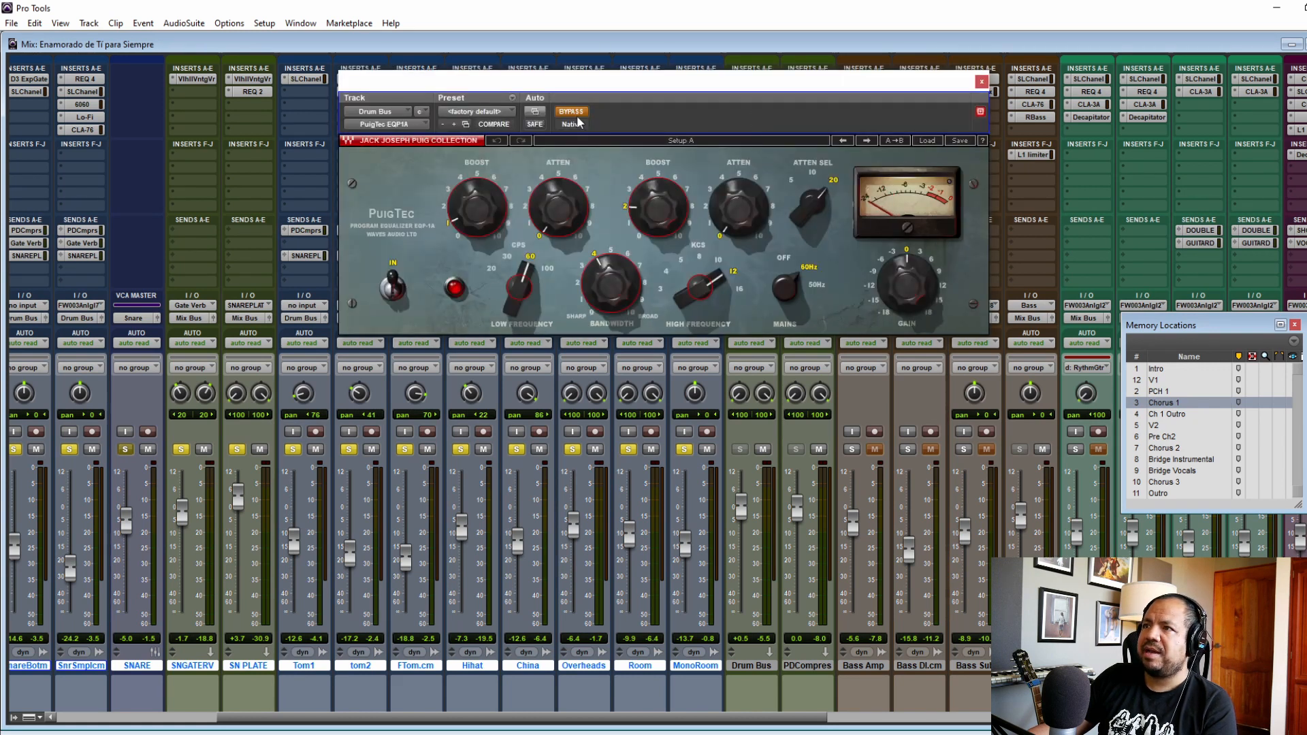
left_click_drag(638, 81, 647, 242)
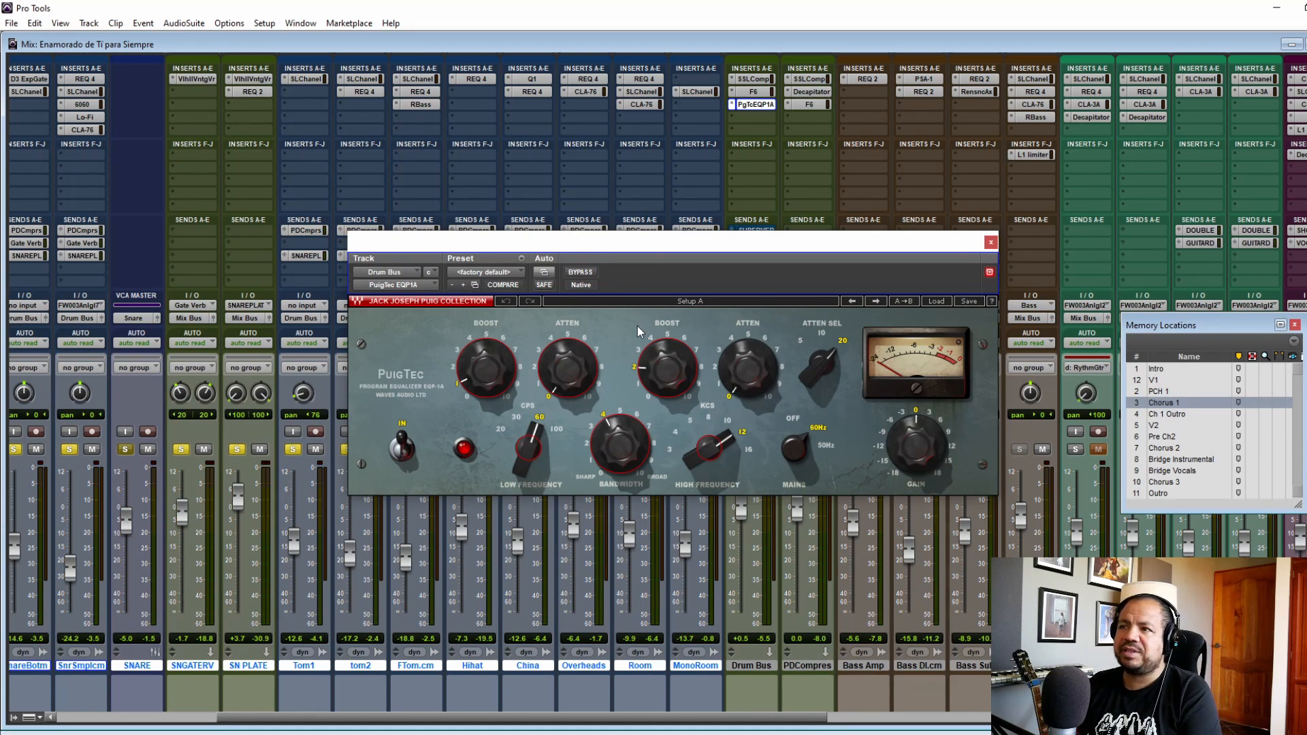
mouse_move(639, 452)
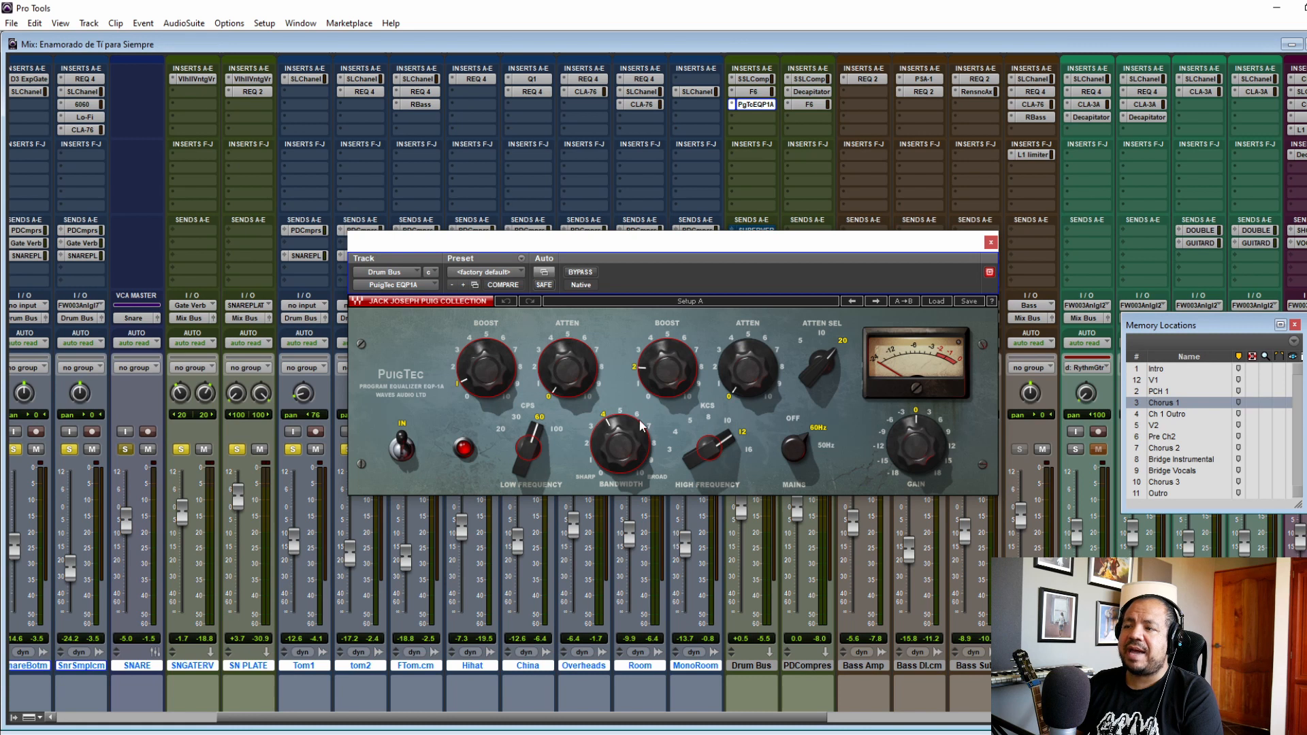
left_click_drag(504, 398, 503, 393)
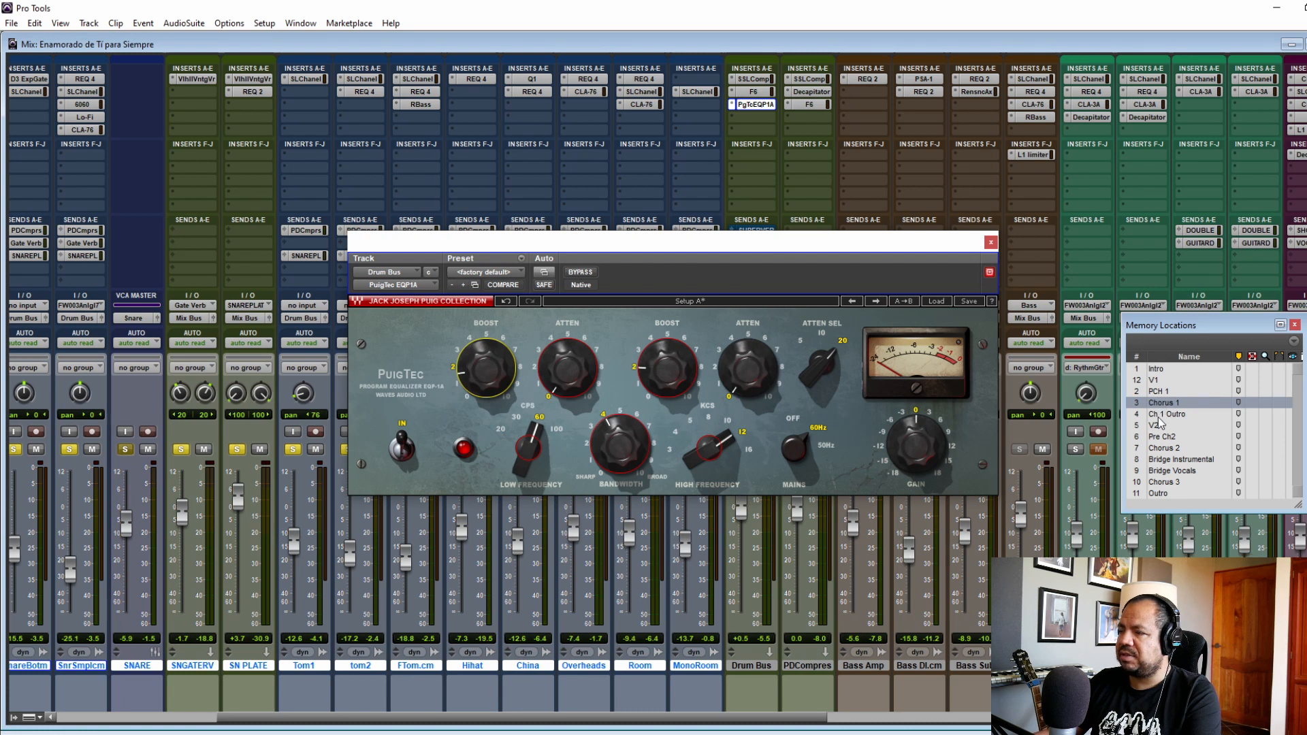
Step: Compare the drums with the PuigTec EQP1A bypassed and active during playback, and close the plug-in window
left_click(585, 273)
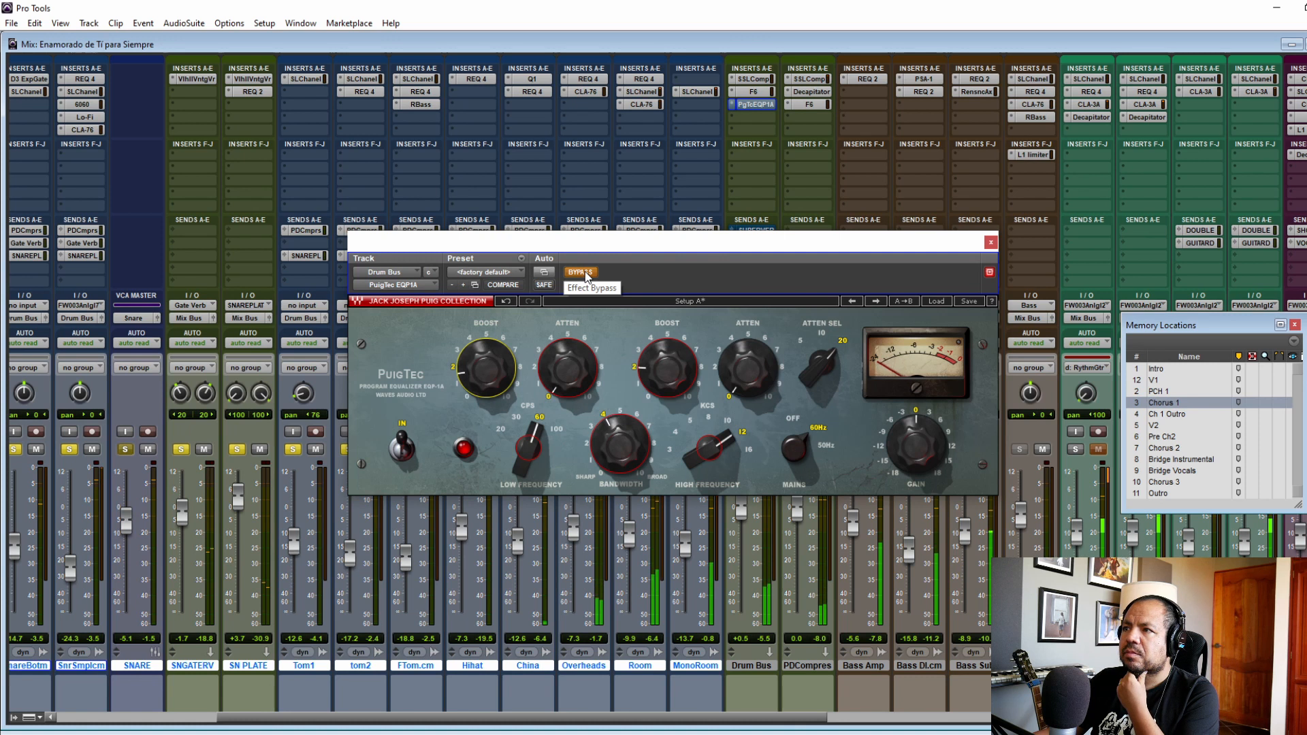
left_click(585, 274)
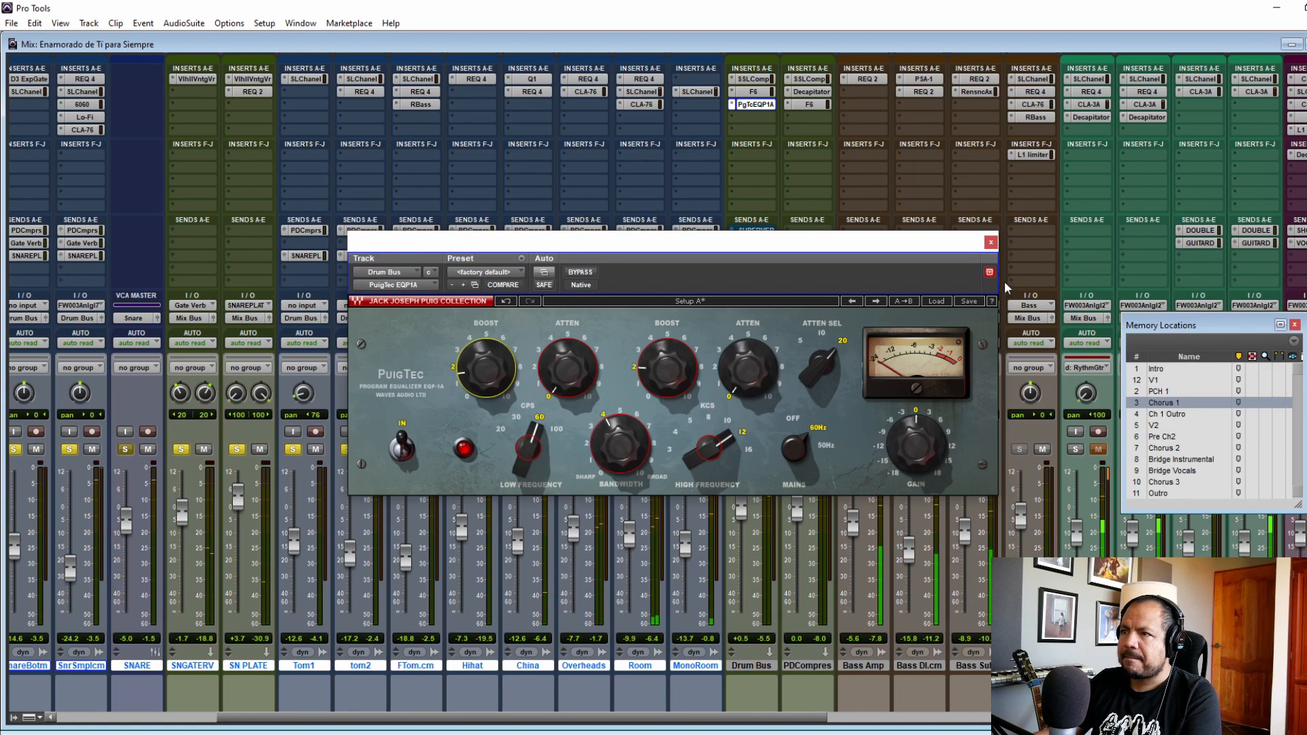
left_click(992, 243)
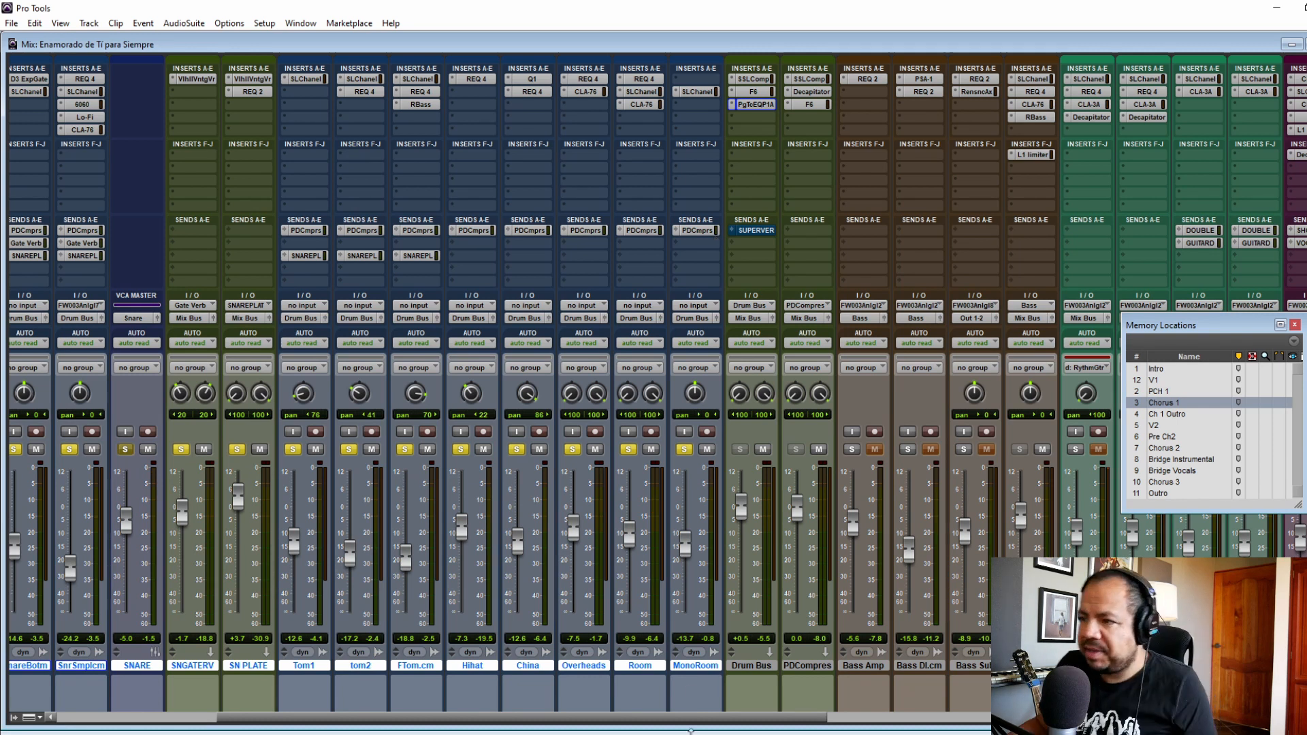
left_click_drag(691, 720, 524, 720)
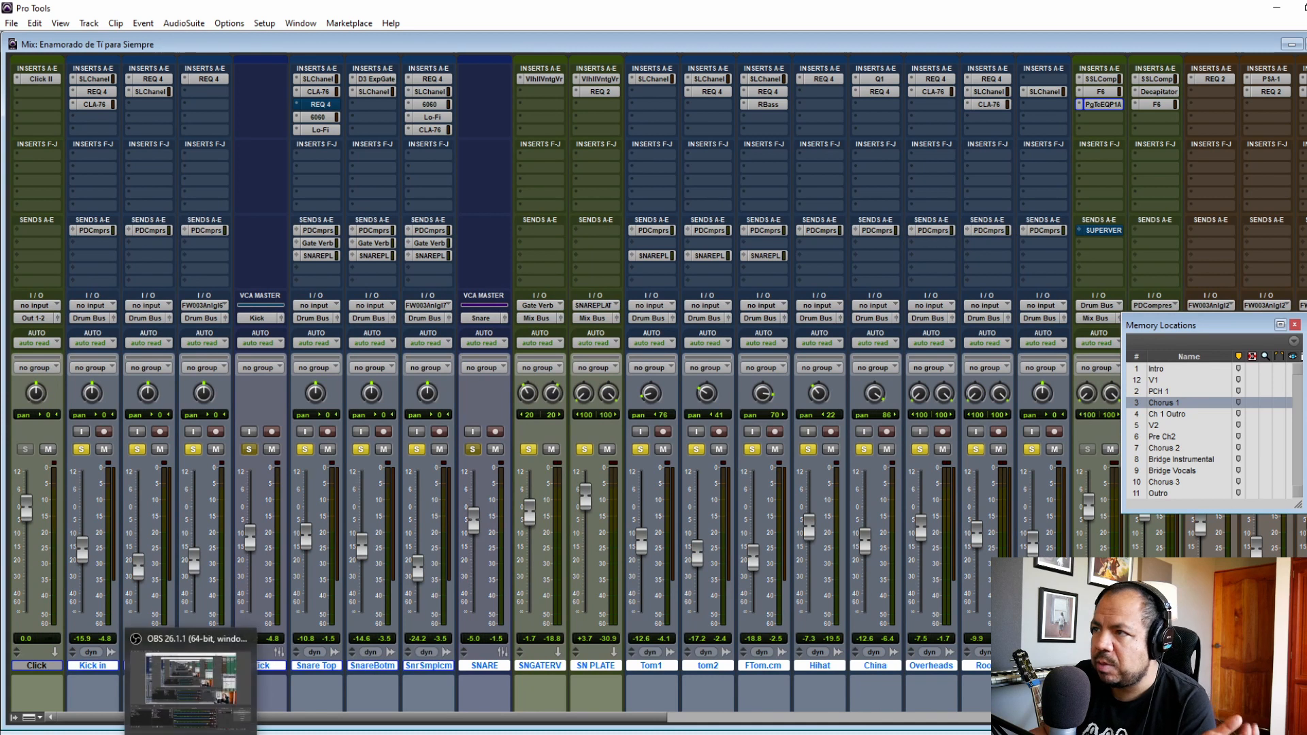
mouse_move(191, 734)
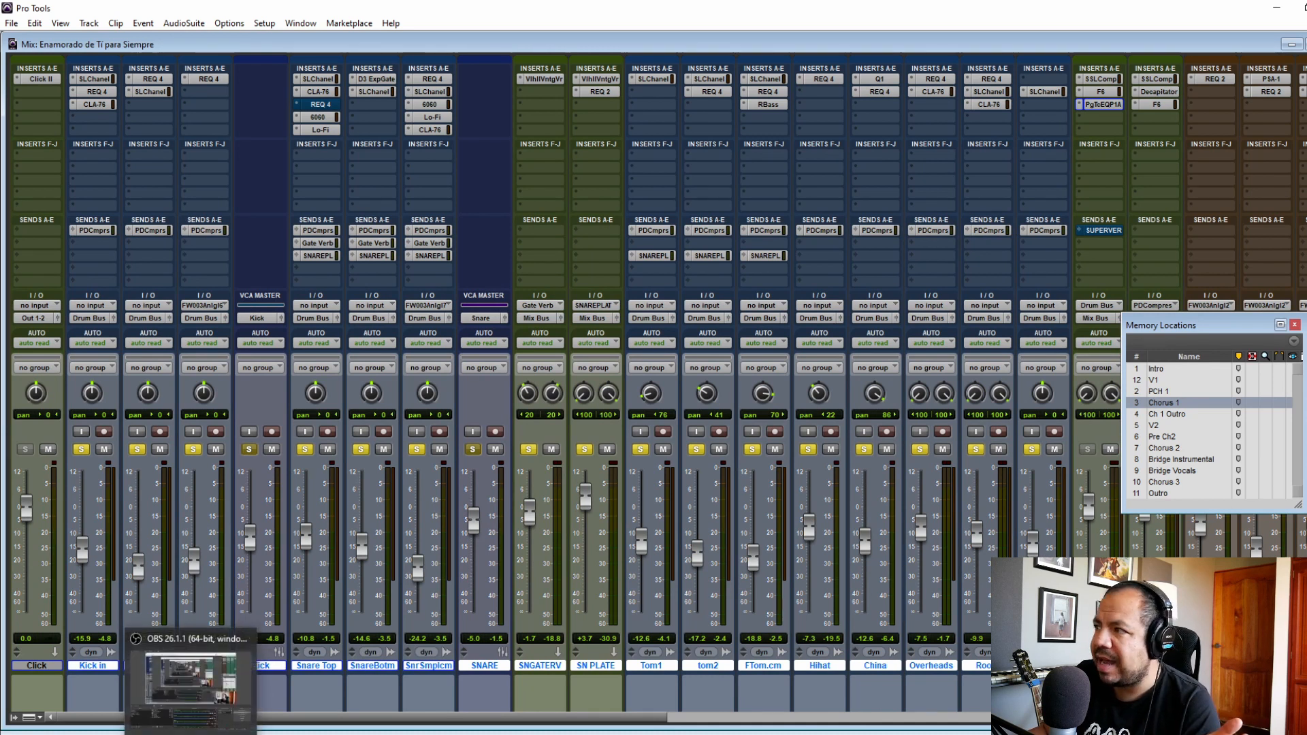